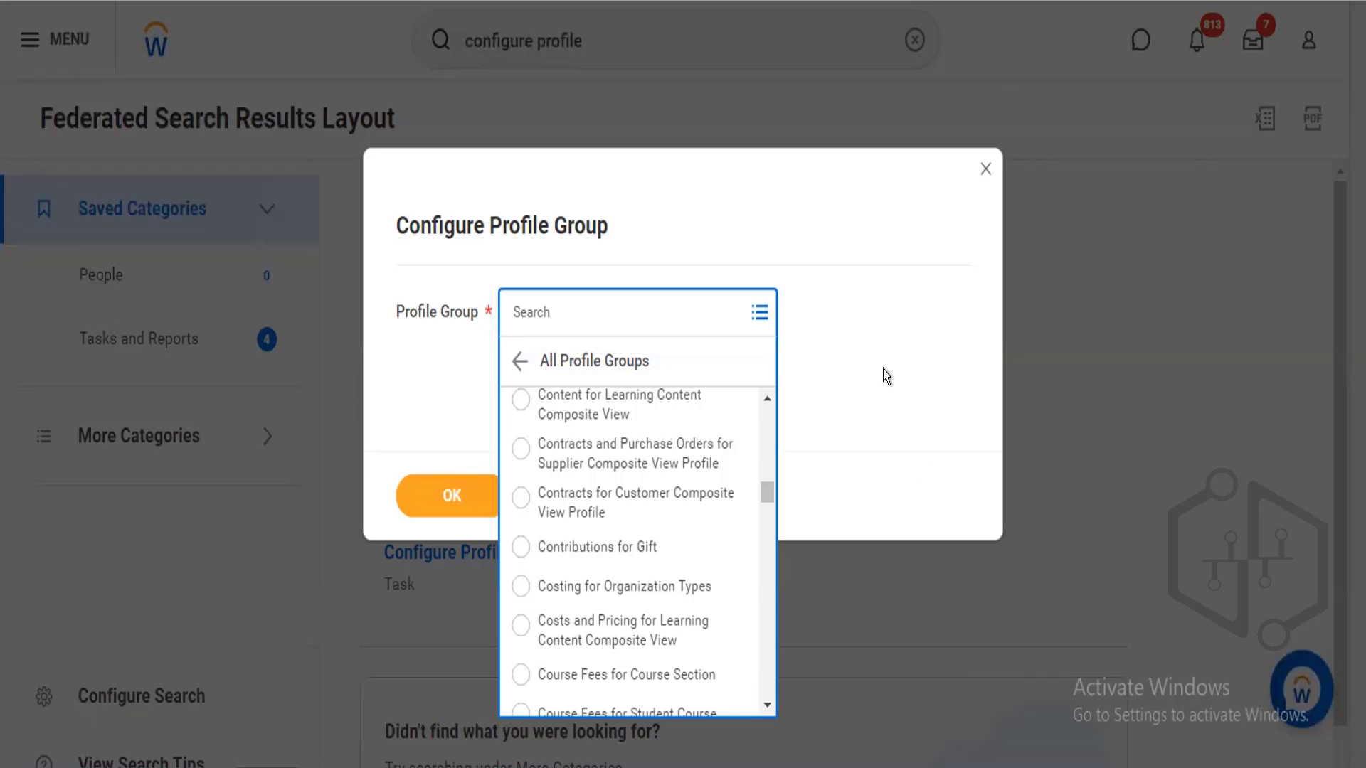
Step: Cancel the Configure Profile Group task without choosing a profile group
left_click(882, 370)
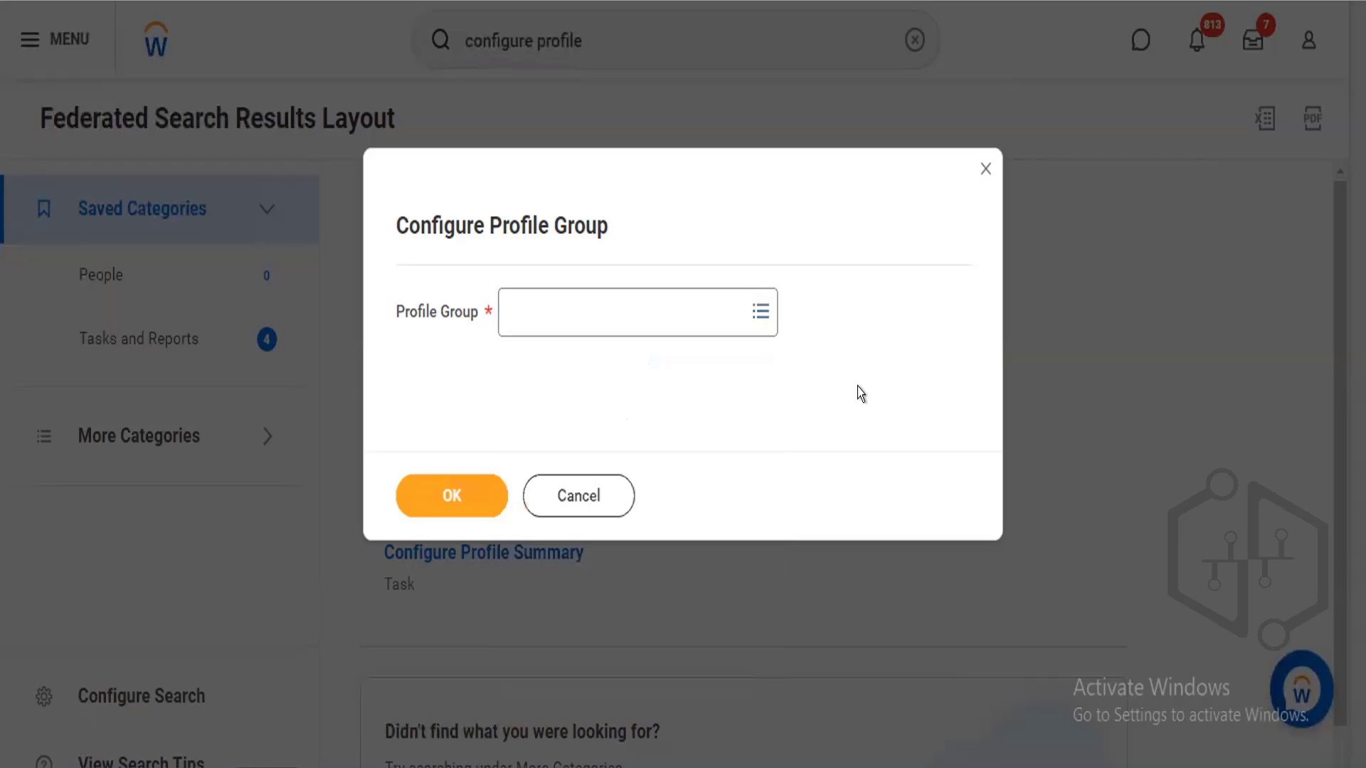
left_click(589, 493)
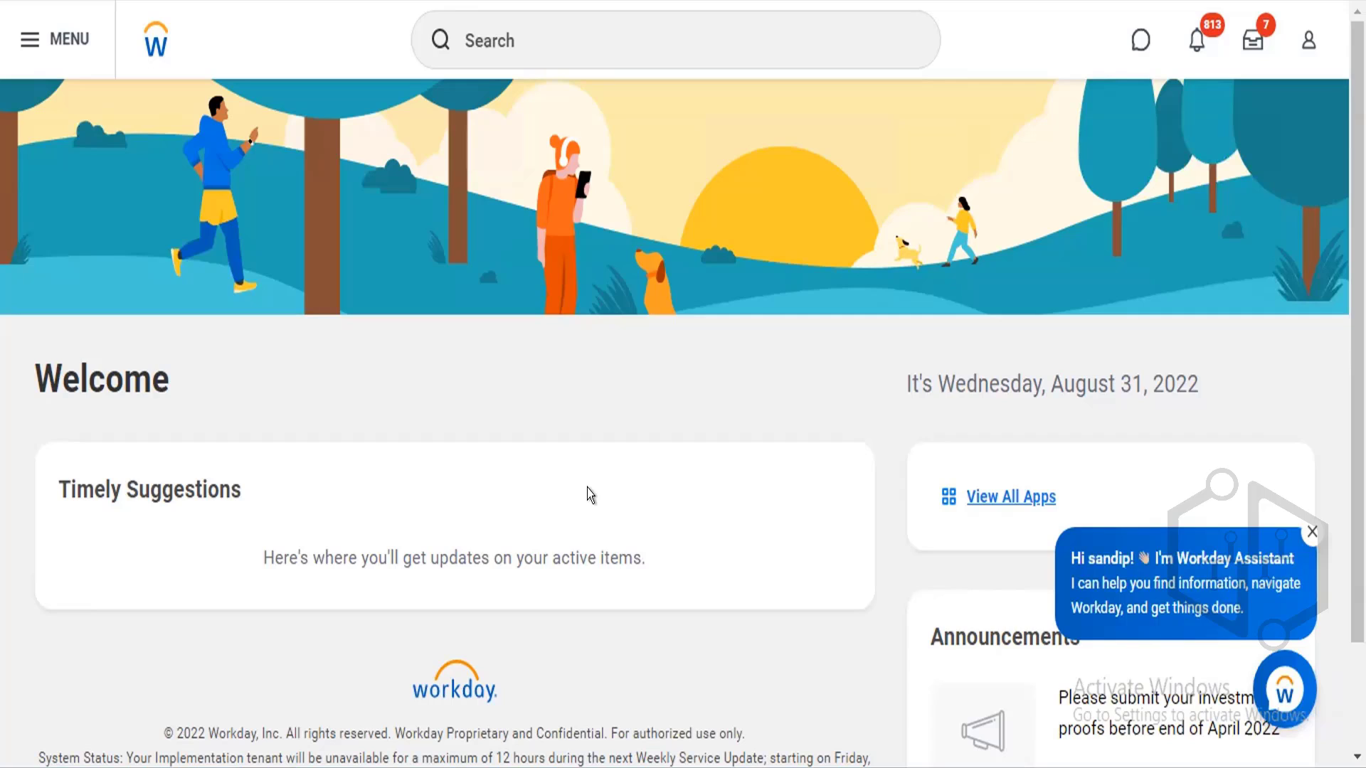
Step: Search for "creat talent" and open the Create Talent Review Rule task
left_click(491, 10)
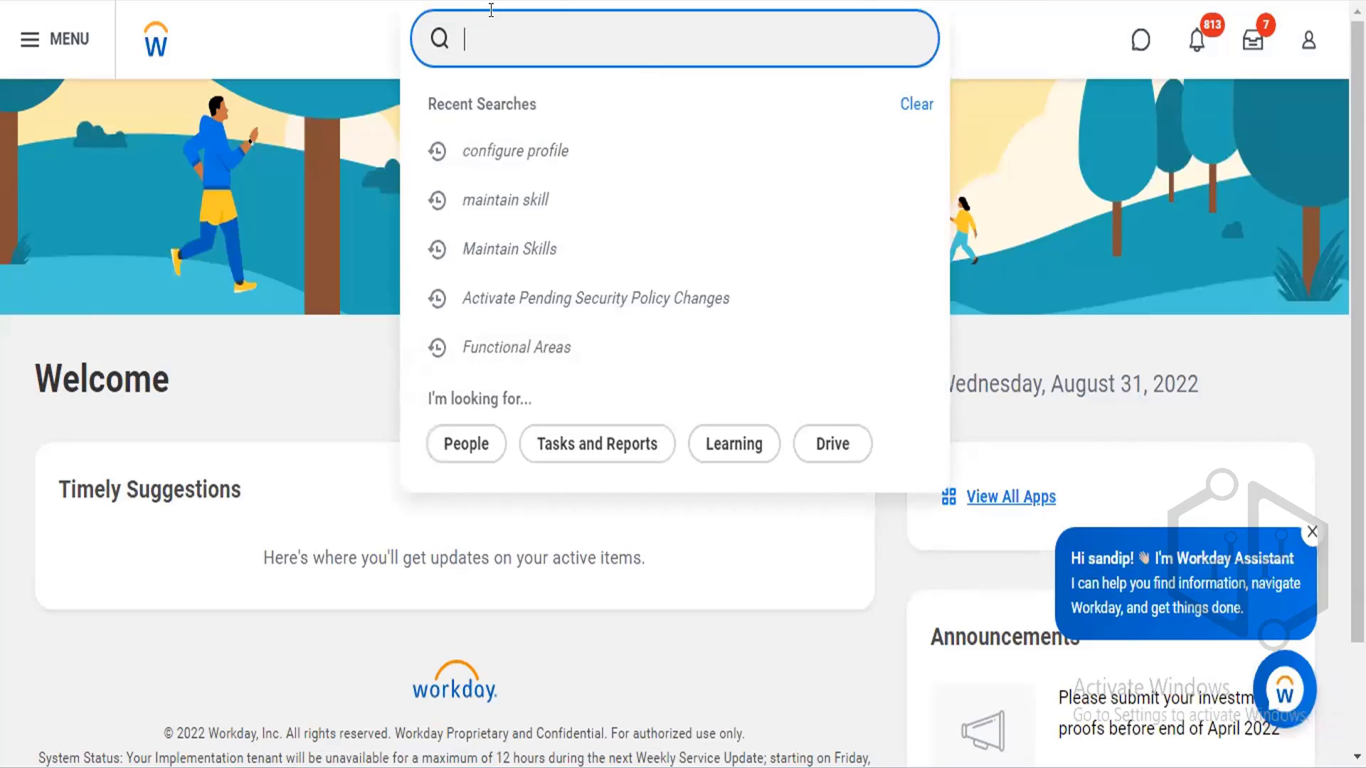
type("creat talent")
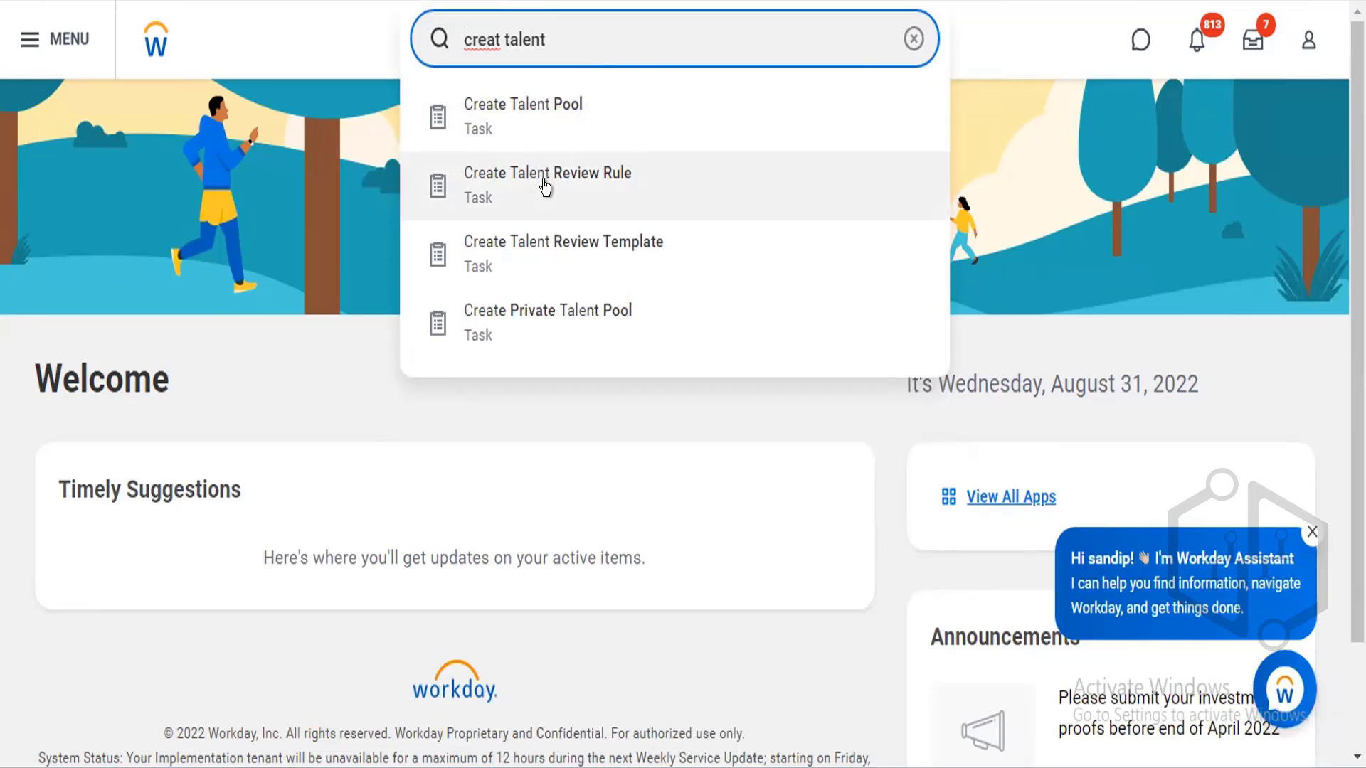
left_click(545, 186)
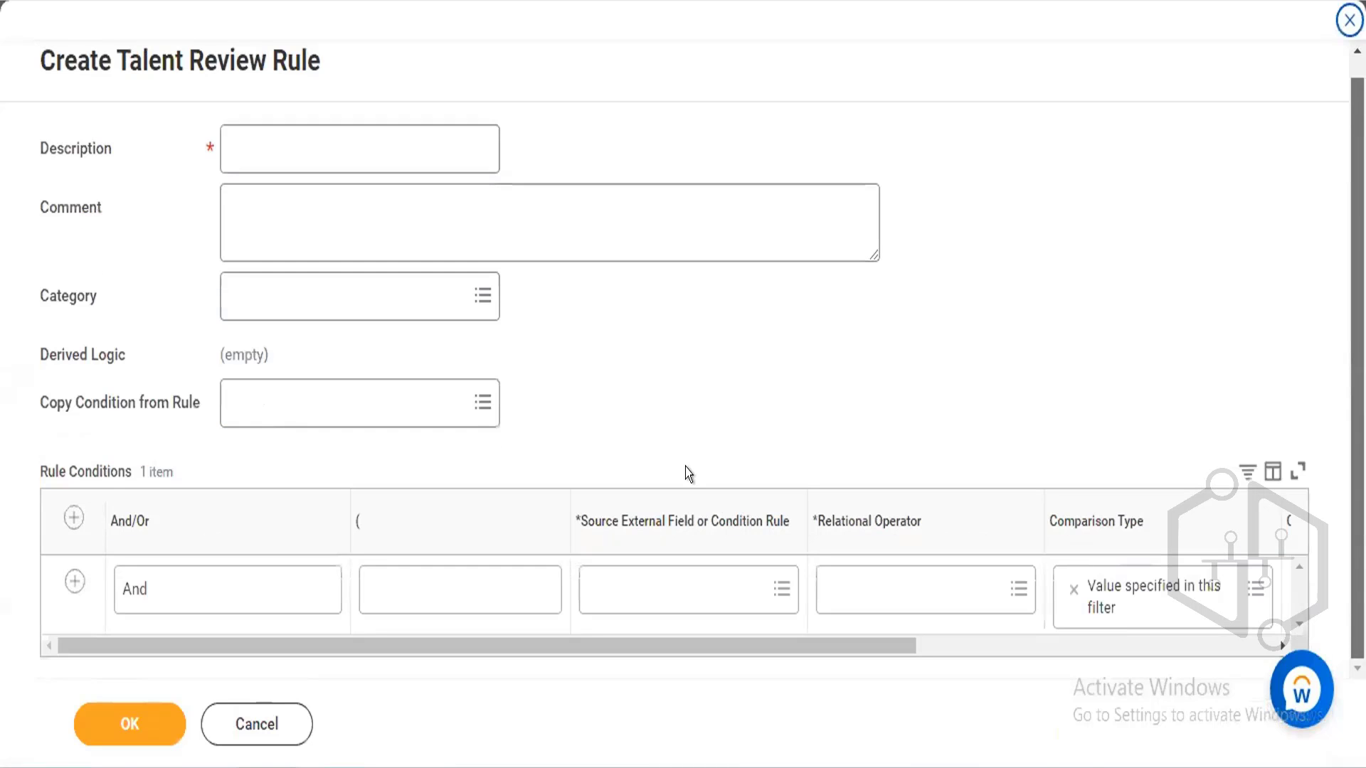
Step: Search for "completed" among the rules available for Copy Condition from Rule
left_click(313, 381)
type("completed")
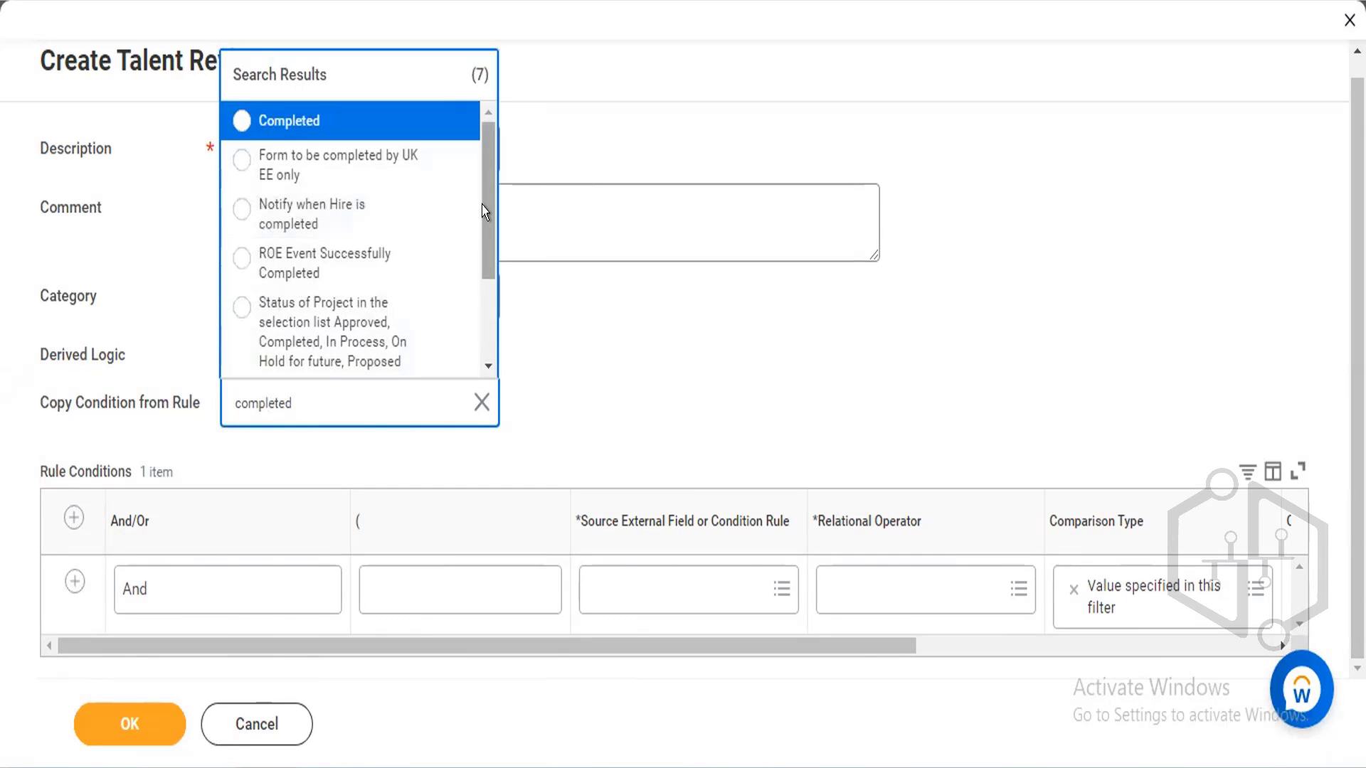
scroll(481, 212, "down", 1)
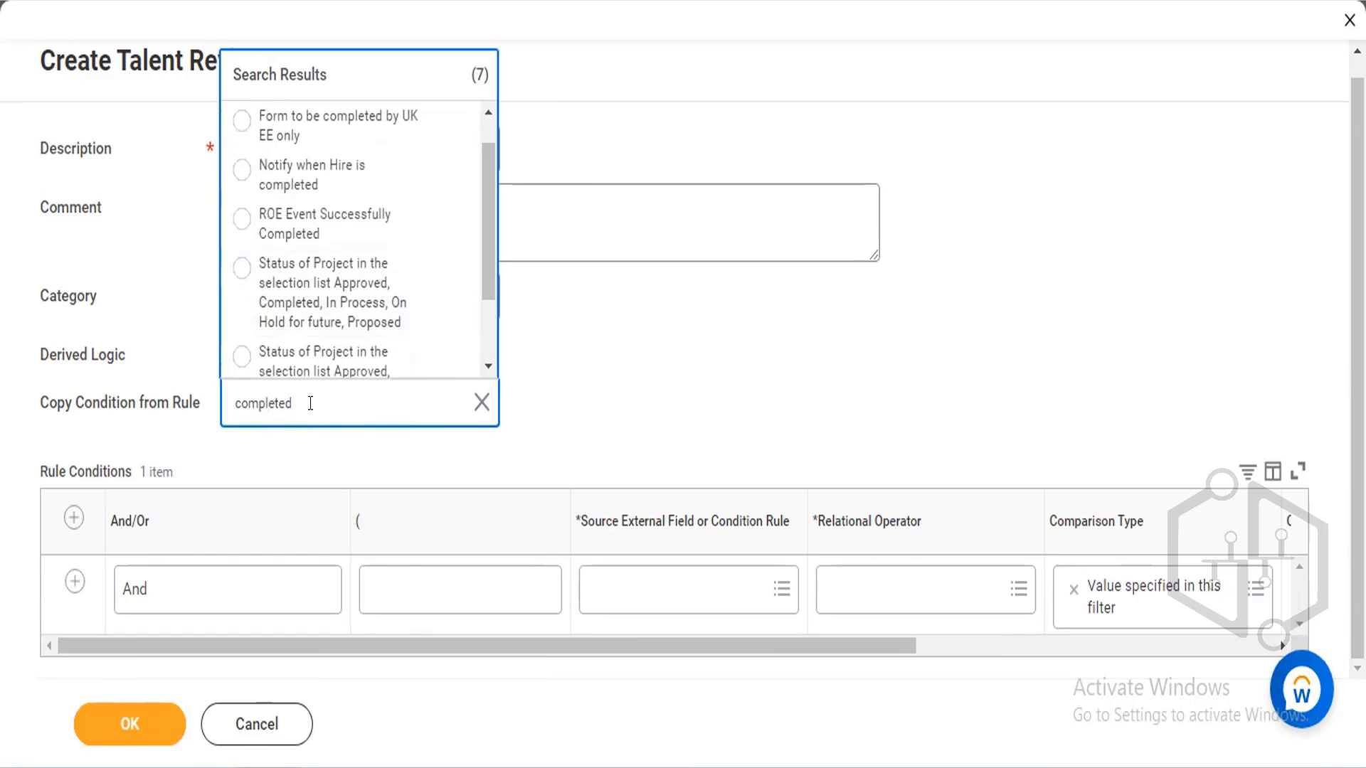
Step: Replace the rule search under Copy Condition from Rule with "performance"
key("BackSpace")
key("BackSpace")
key("BackSpace")
key("BackSpace")
key("BackSpace")
key("BackSpace")
key("BackSpace")
key("BackSpace")
key("BackSpace")
type("performance")
key("Return")
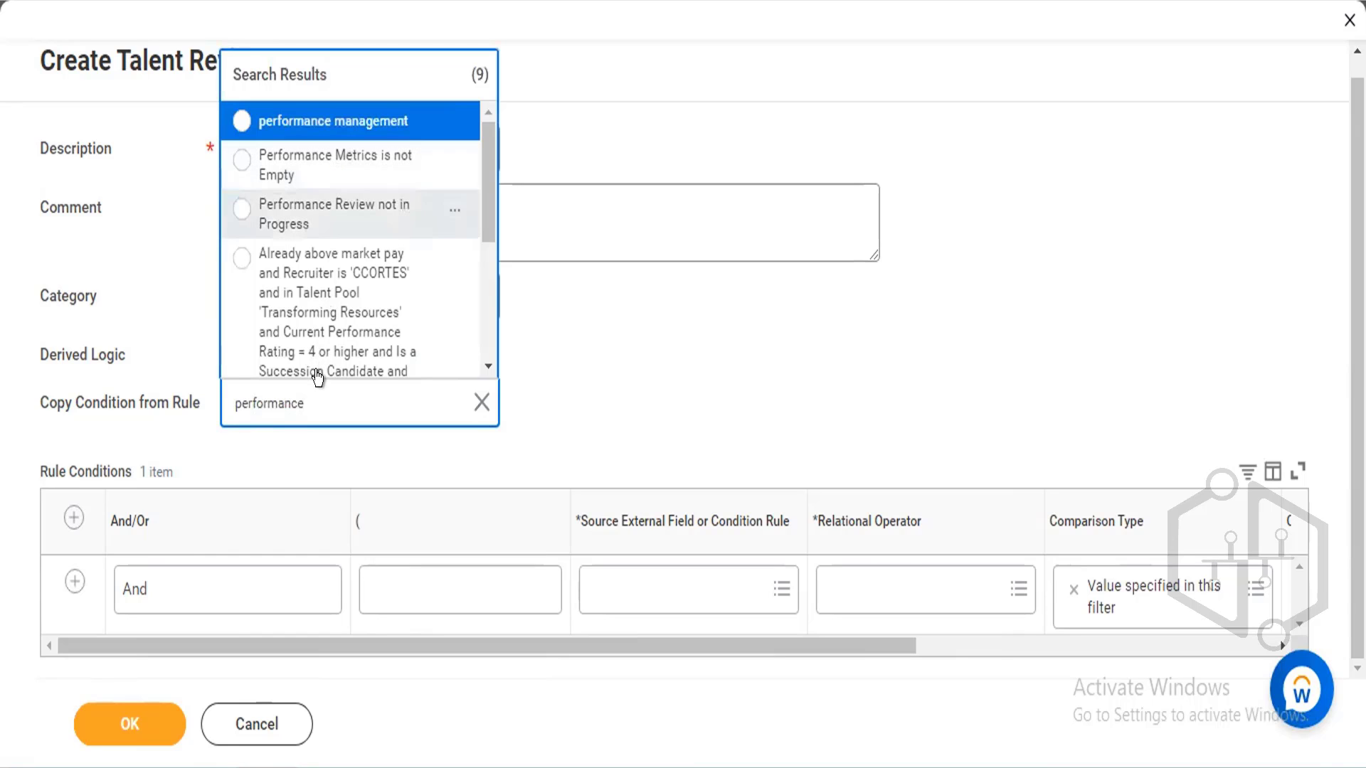
Step: Search for "skill" and copy the conditions from the rule training_chinese skill
left_click_drag(304, 403, 222, 427)
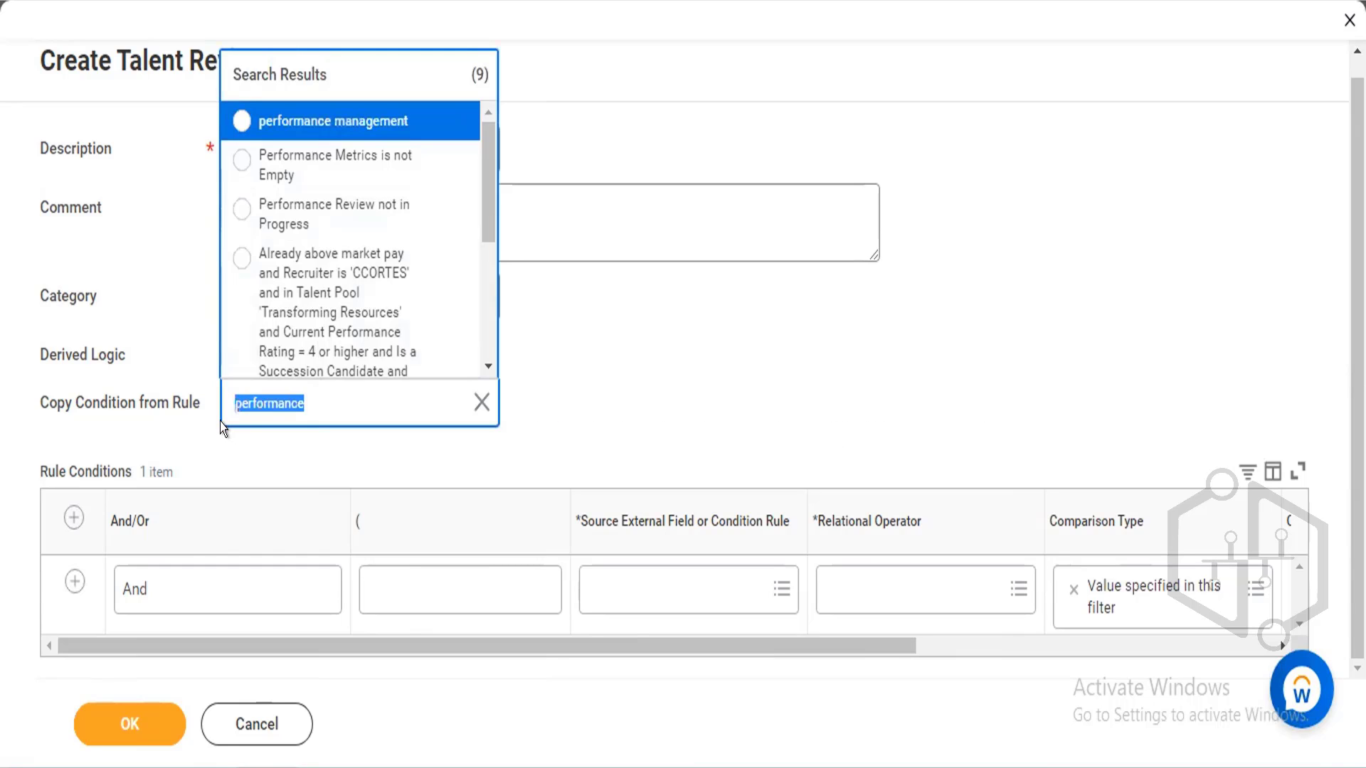
key("BackSpace")
type("skill")
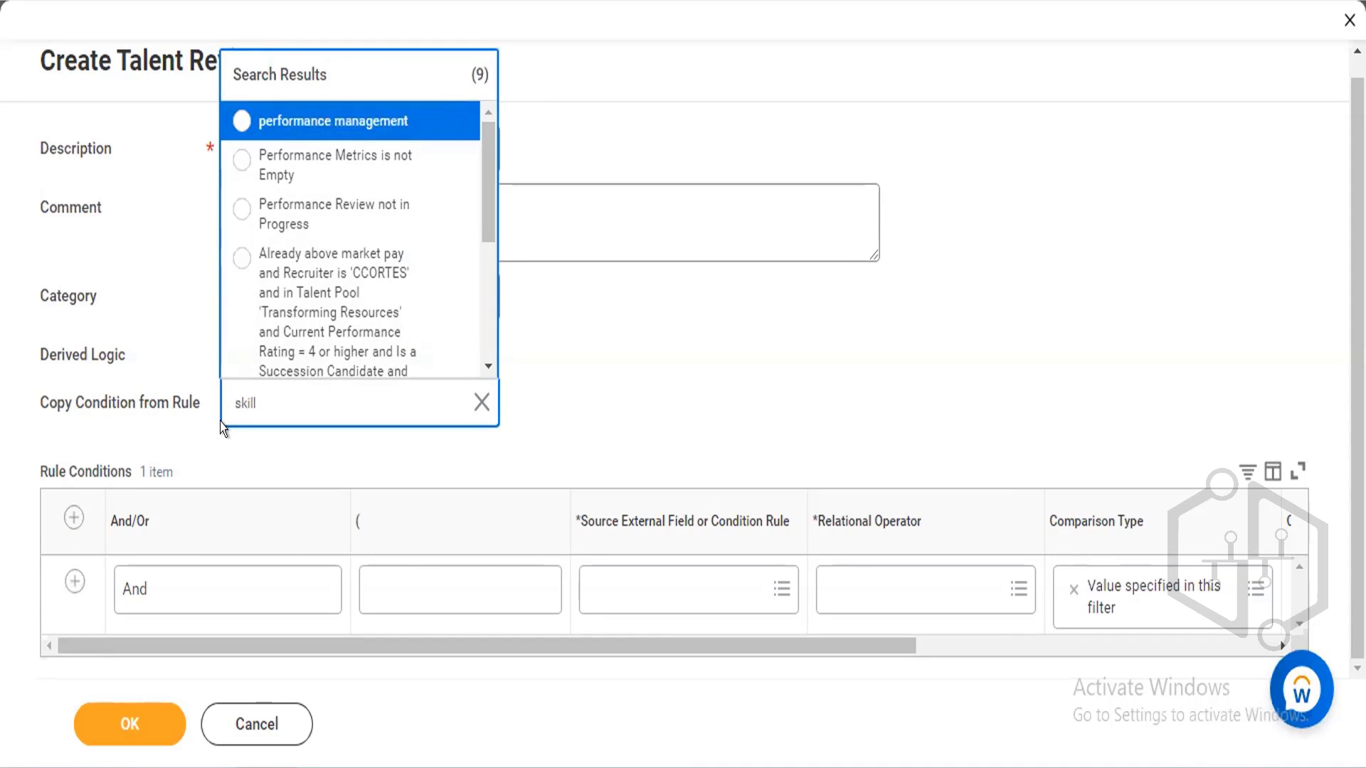
key("Return")
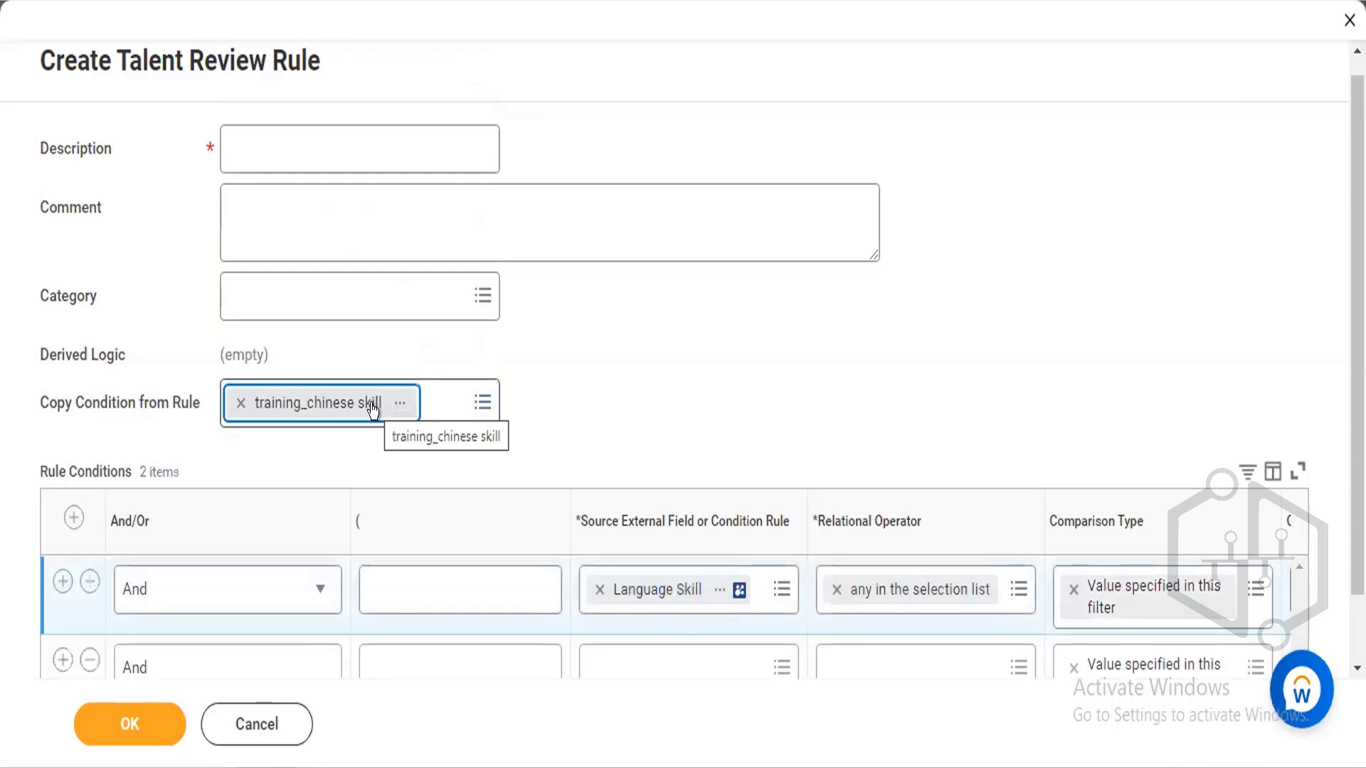
Step: Cancel the new talent review rule and discard its changes
left_click(496, 569)
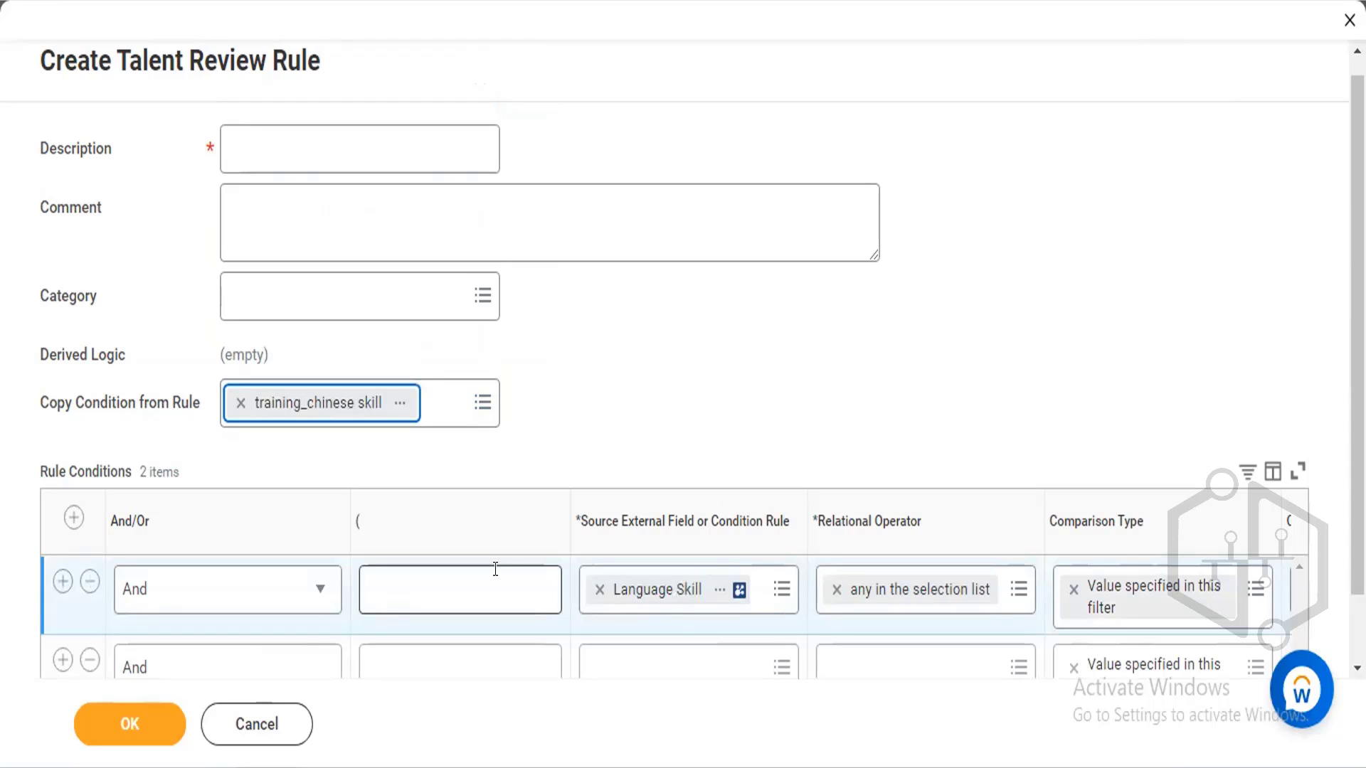
left_click(226, 736)
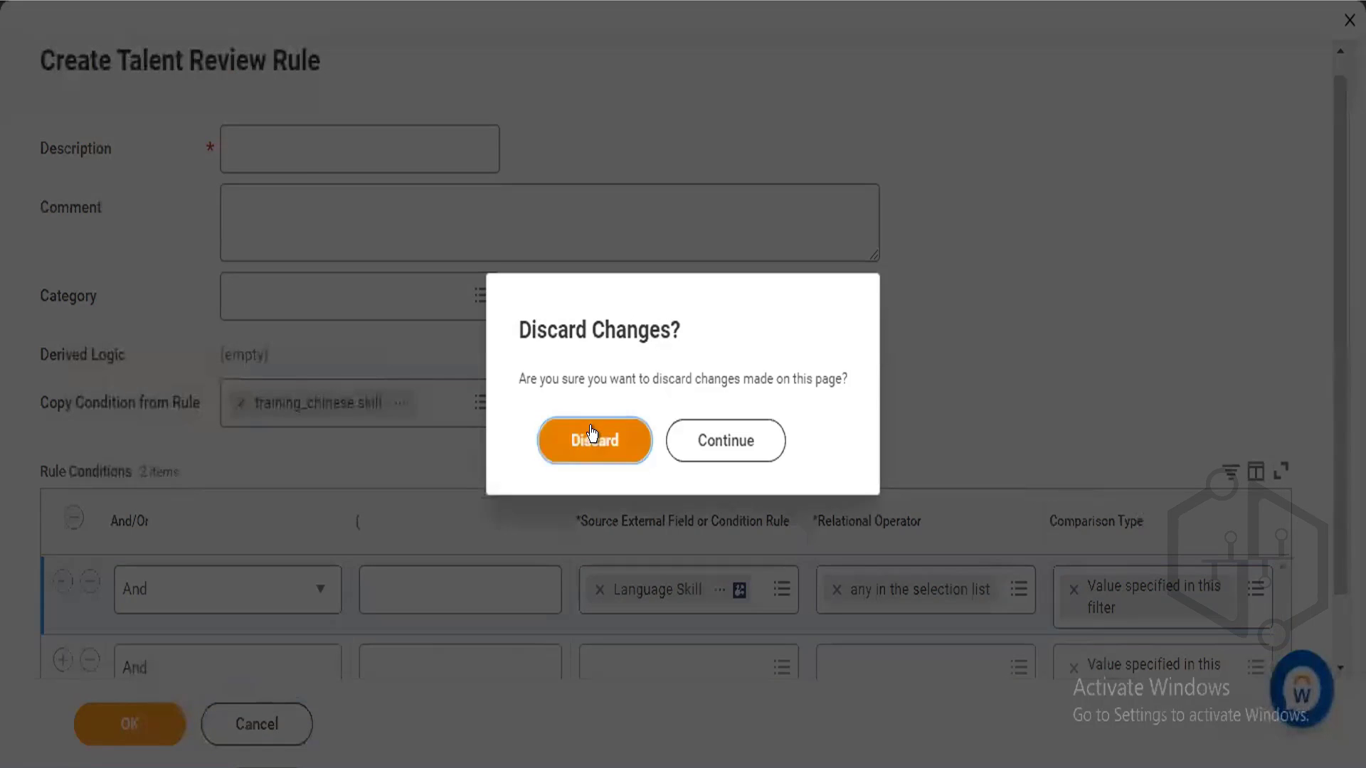
left_click(591, 431)
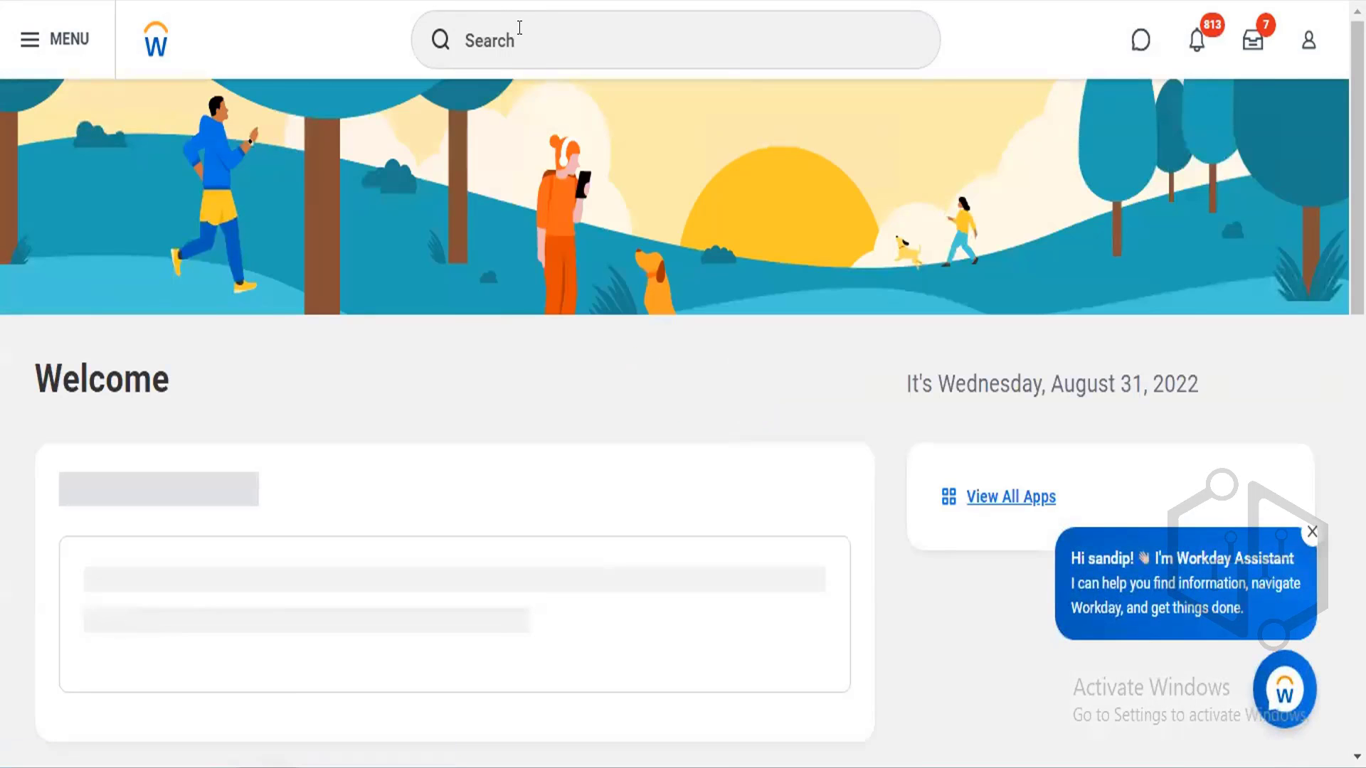
Step: Search for "creat talent review template" and open the Create Talent Review Template task
left_click(519, 28)
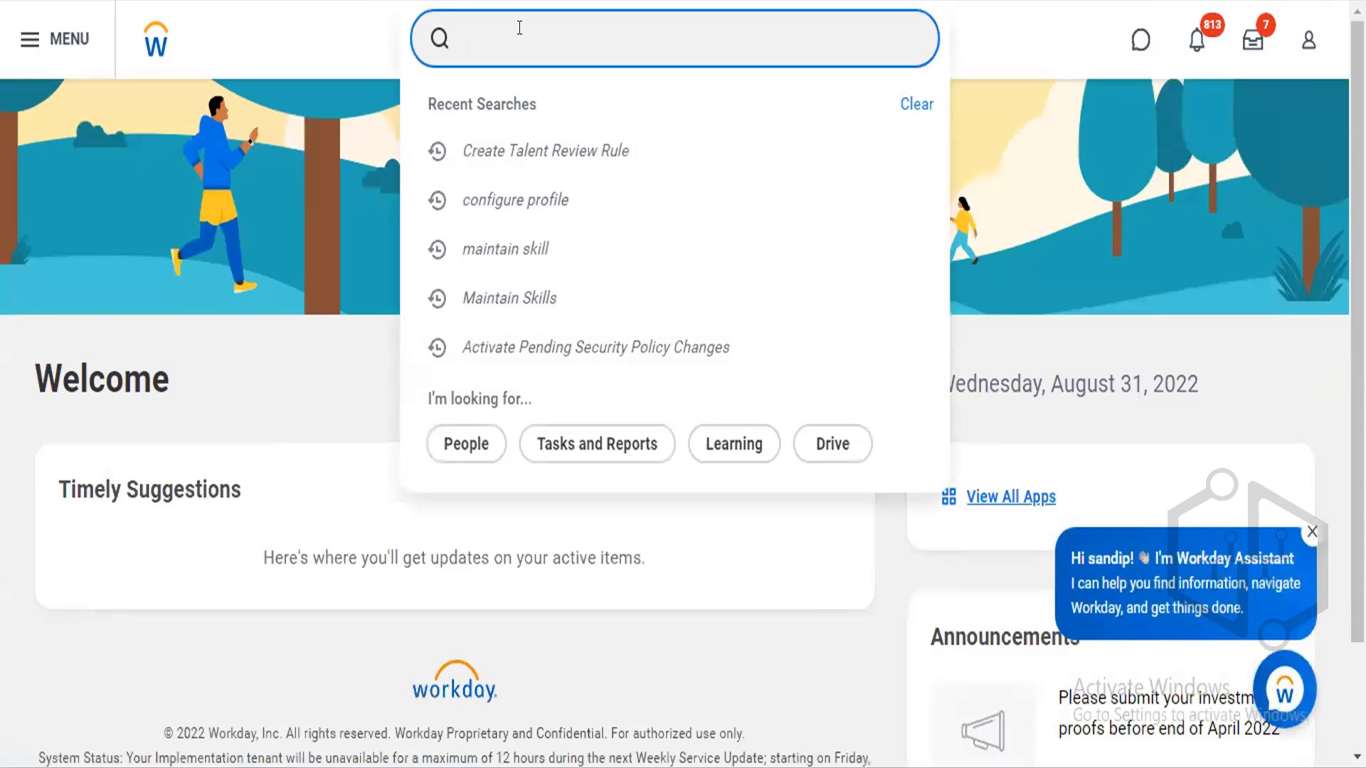
type("creat")
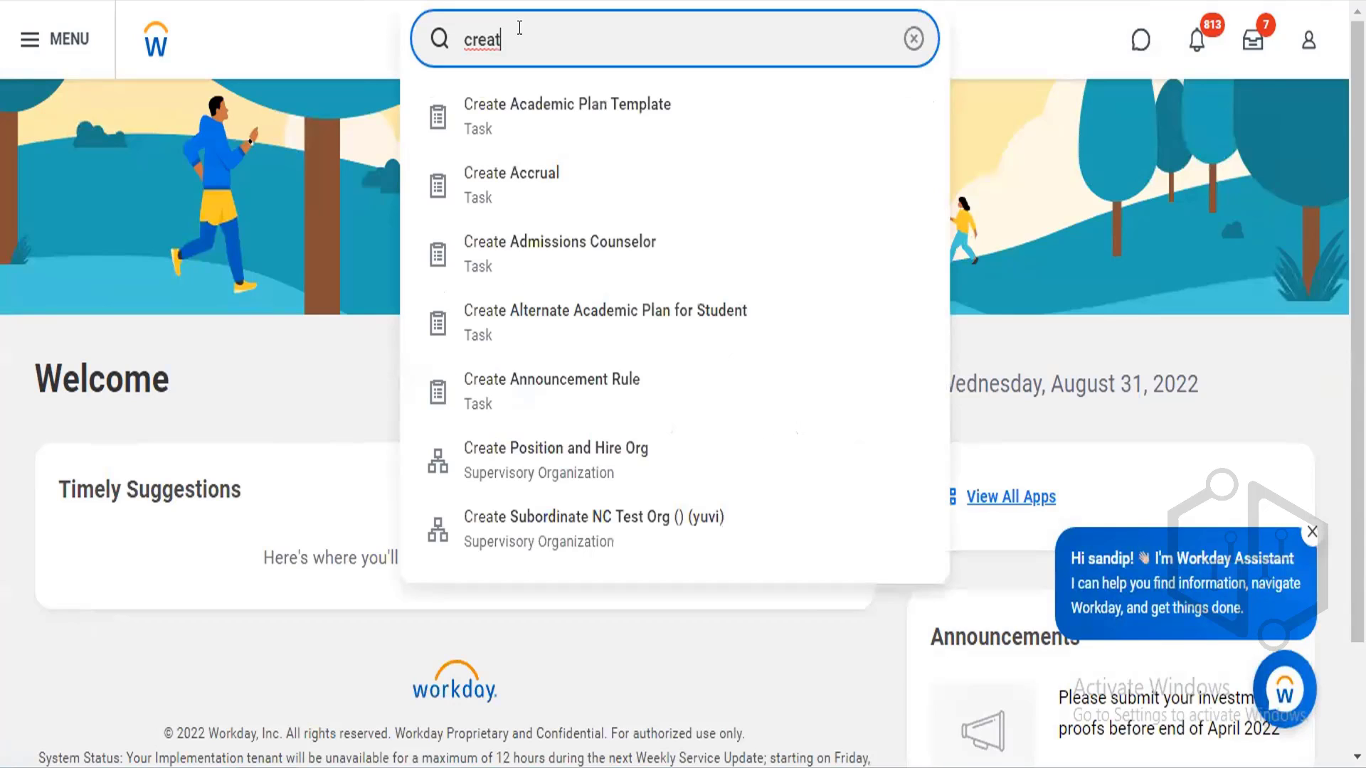
type(" talent review template")
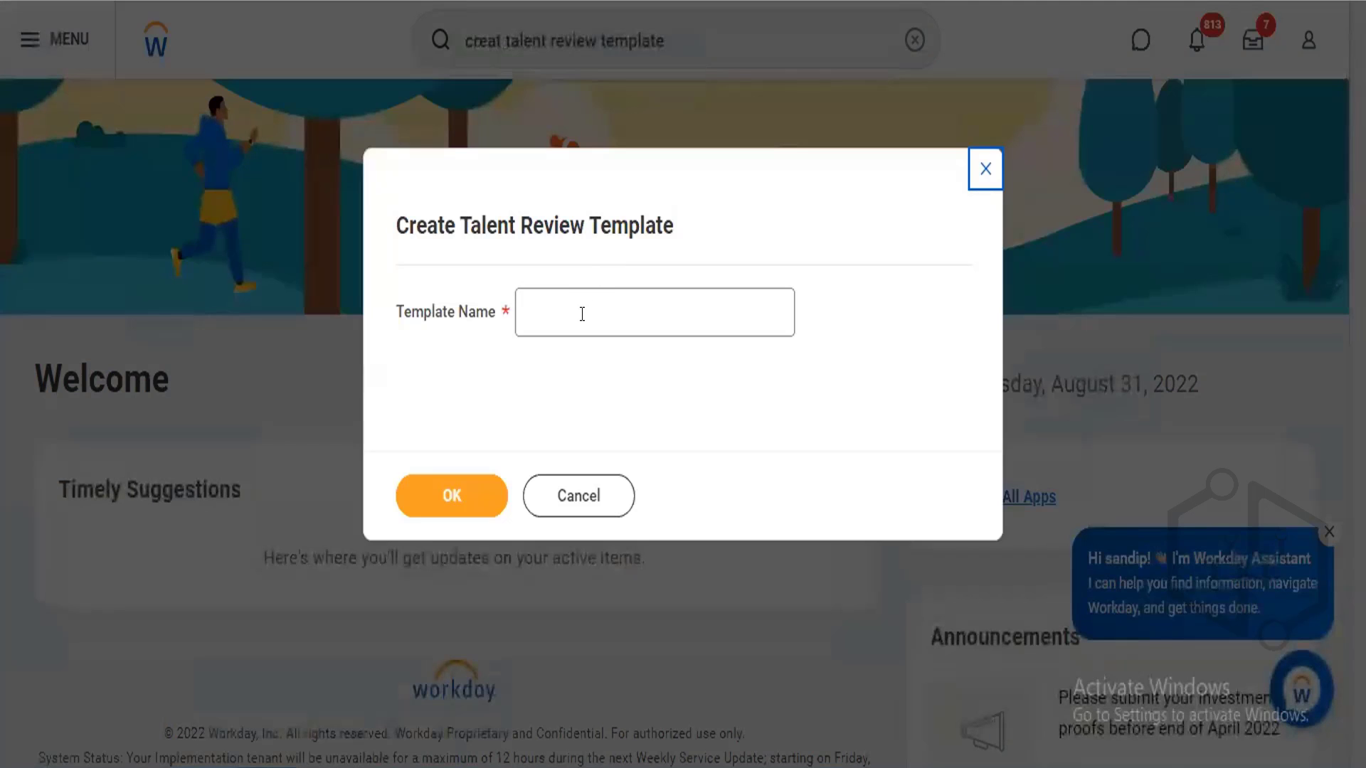
Step: Create the talent review template, naming it with a first name followed by "Test"
left_click(582, 314)
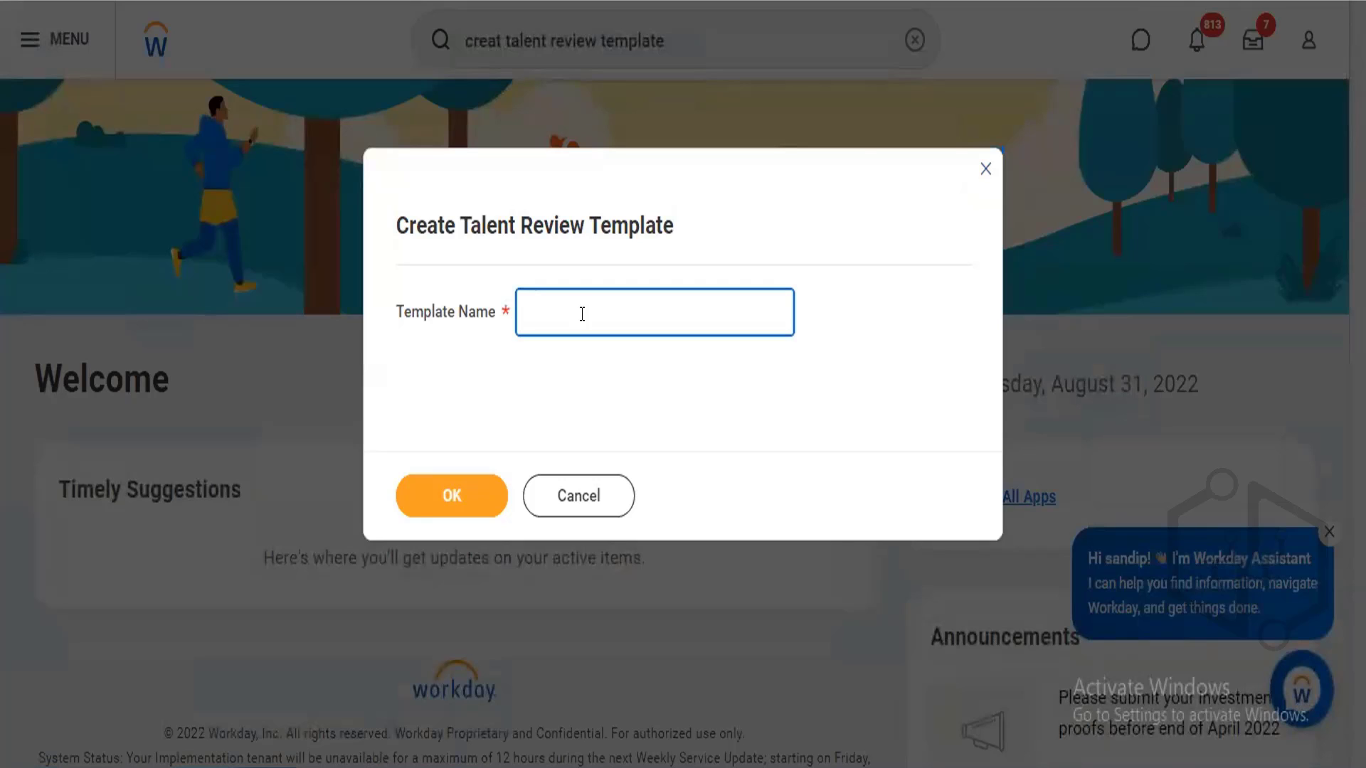
type("Raj Test")
left_click(444, 494)
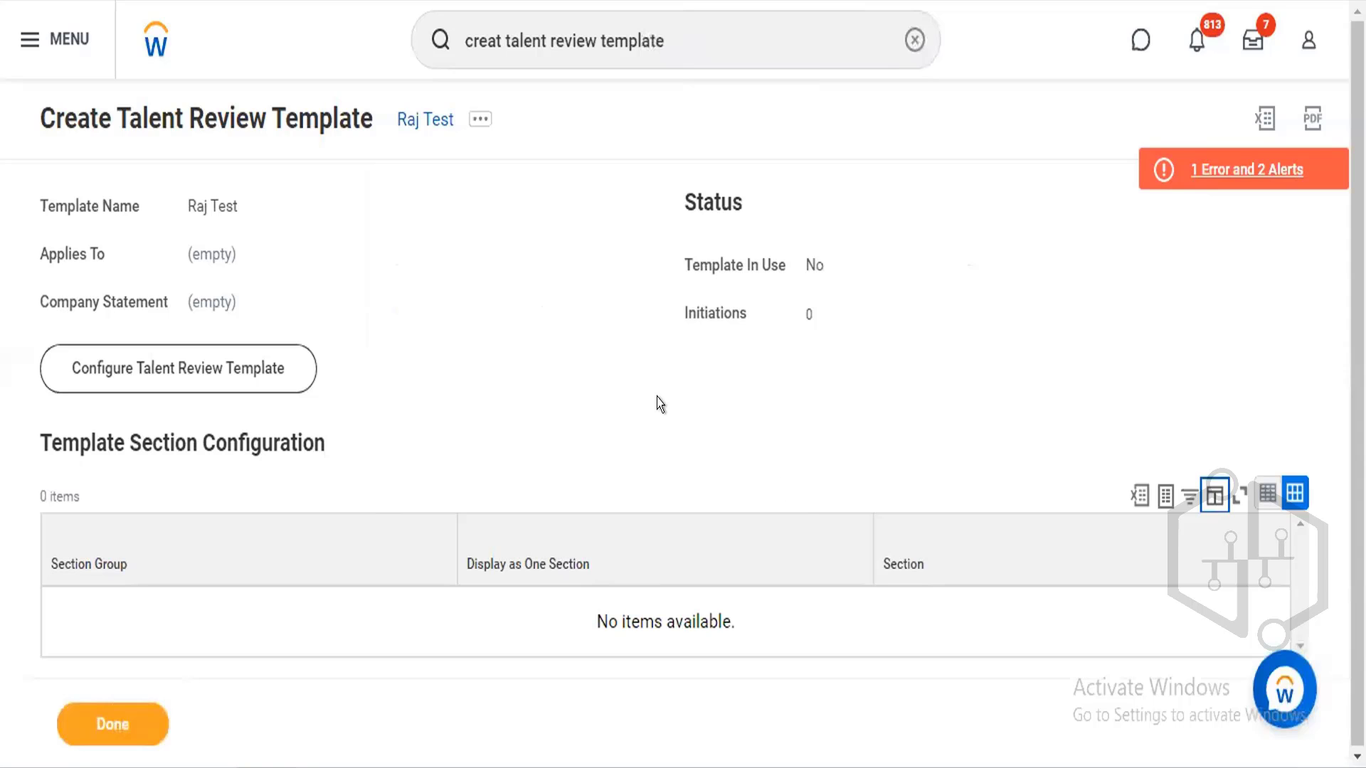
Step: Edit the new template's configuration so it applies to Regular-FT Employees with Service Months > 6, and save it
left_click(205, 370)
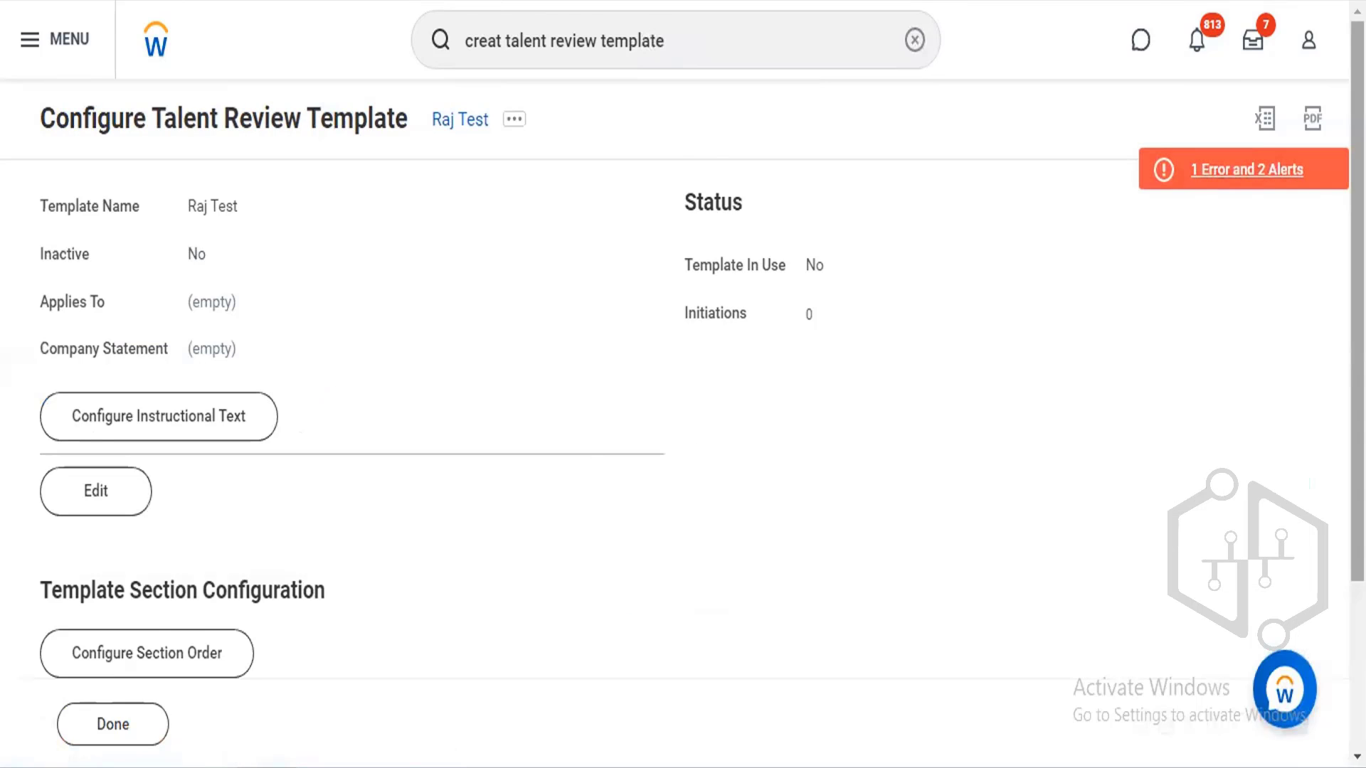
scroll(738, 424, "down", 2)
left_click(95, 396)
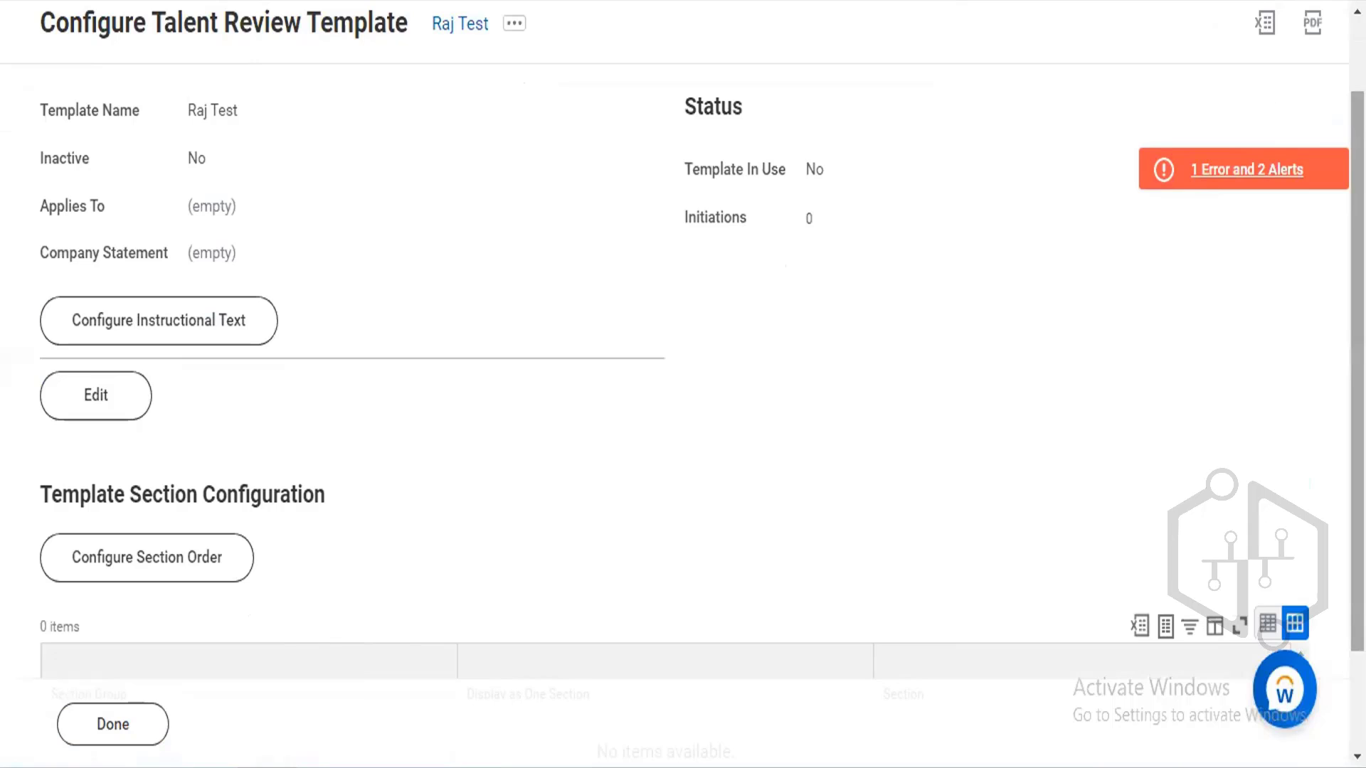
scroll(1021, 640, "down", 2)
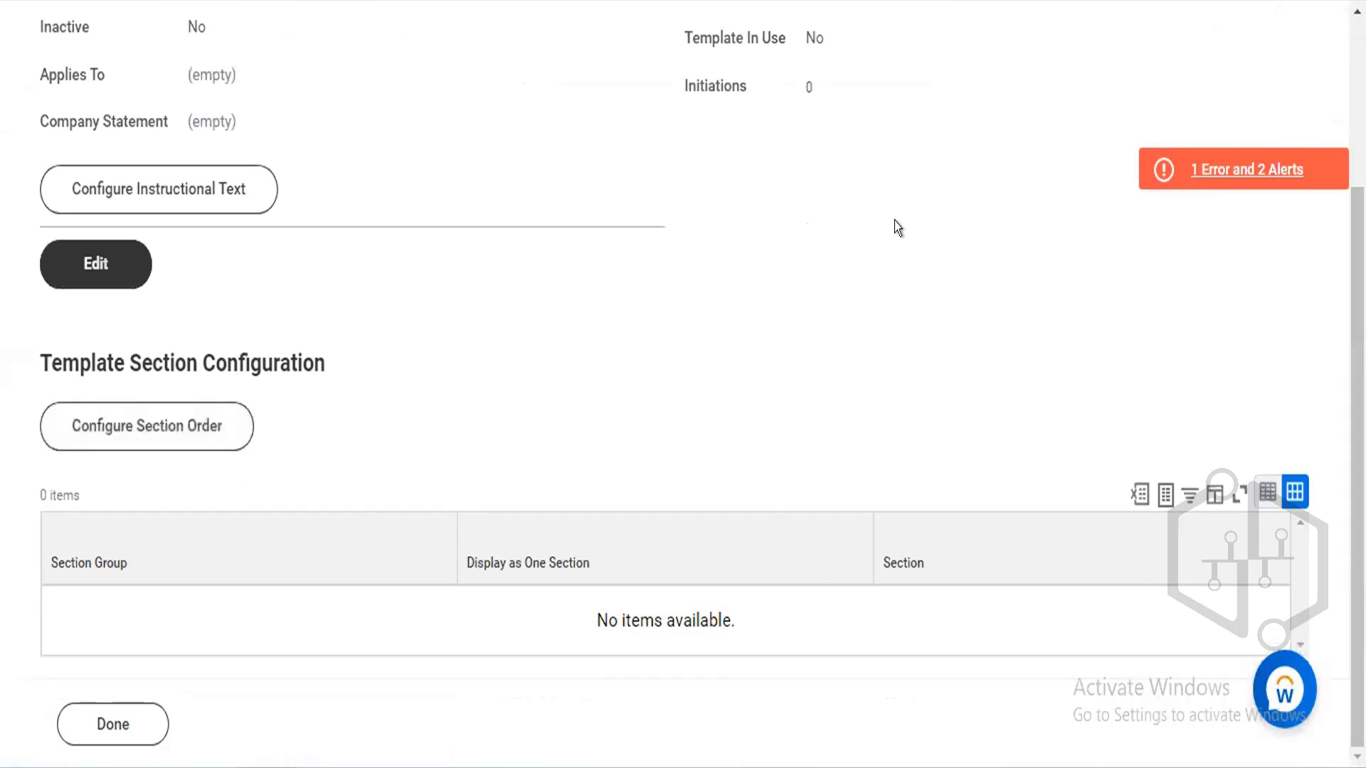
scroll(228, 412, "up", 3)
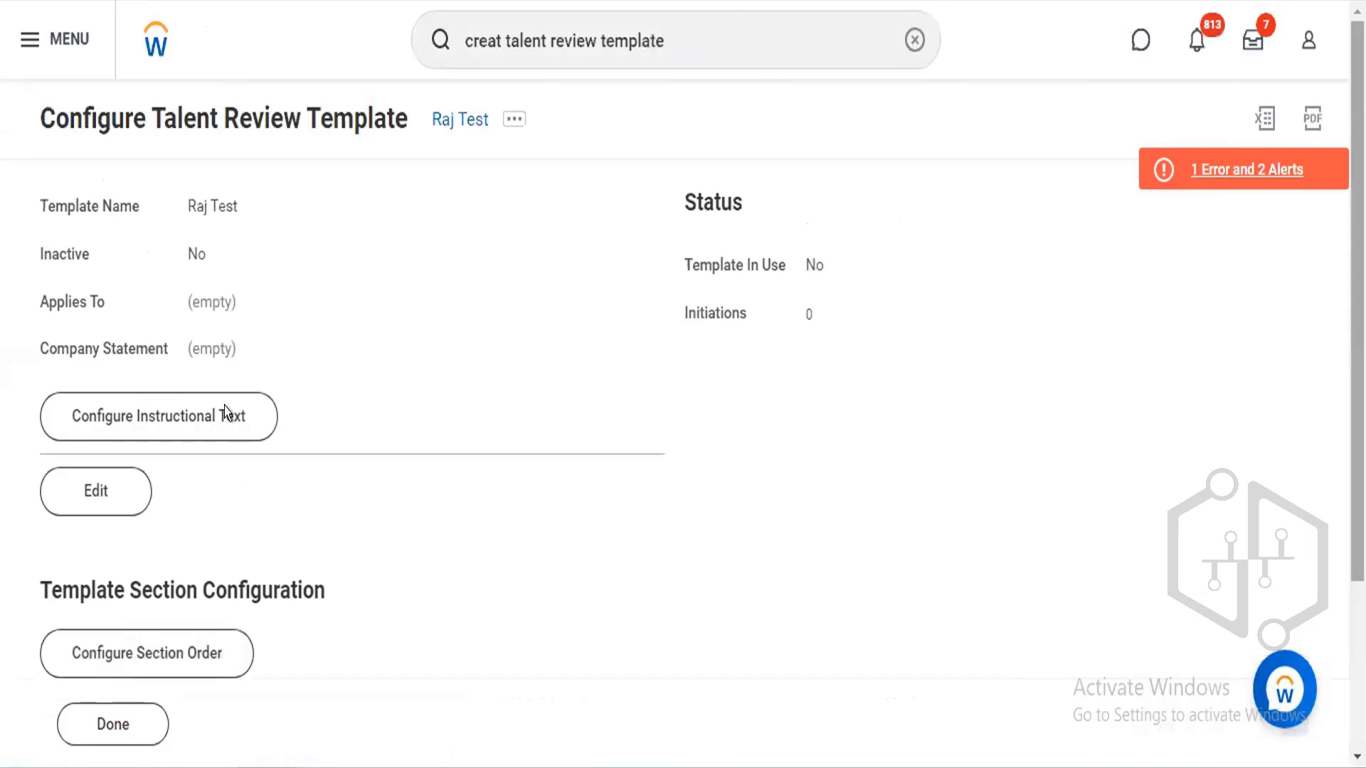
left_click(96, 486)
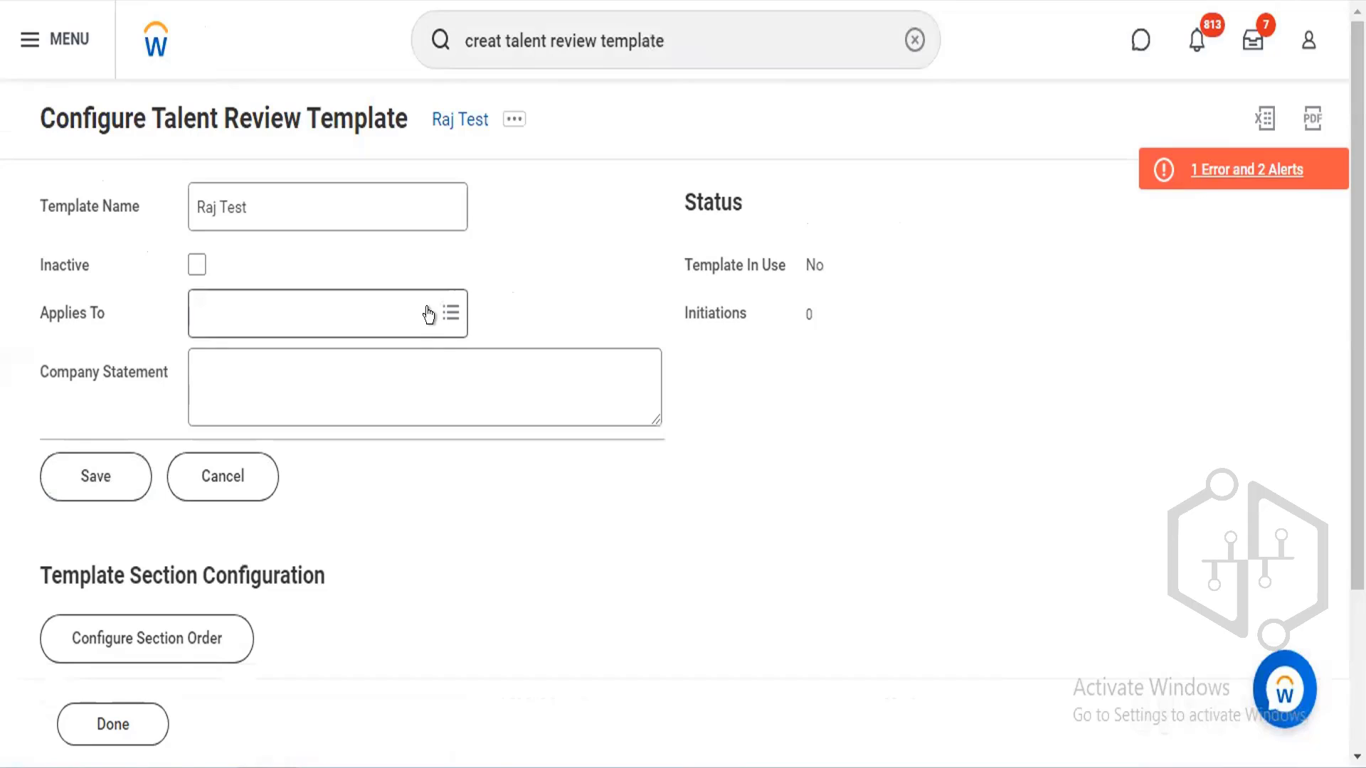
left_click(427, 307)
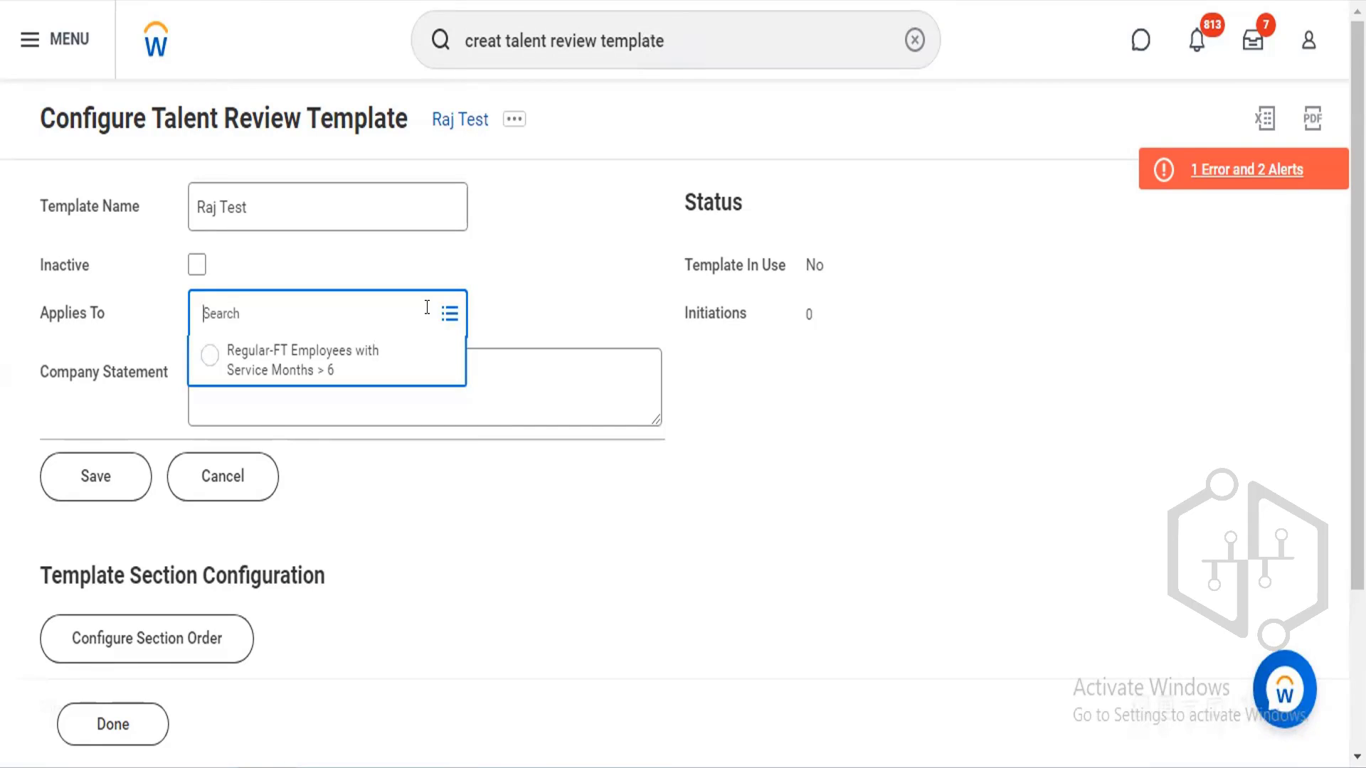
left_click(358, 352)
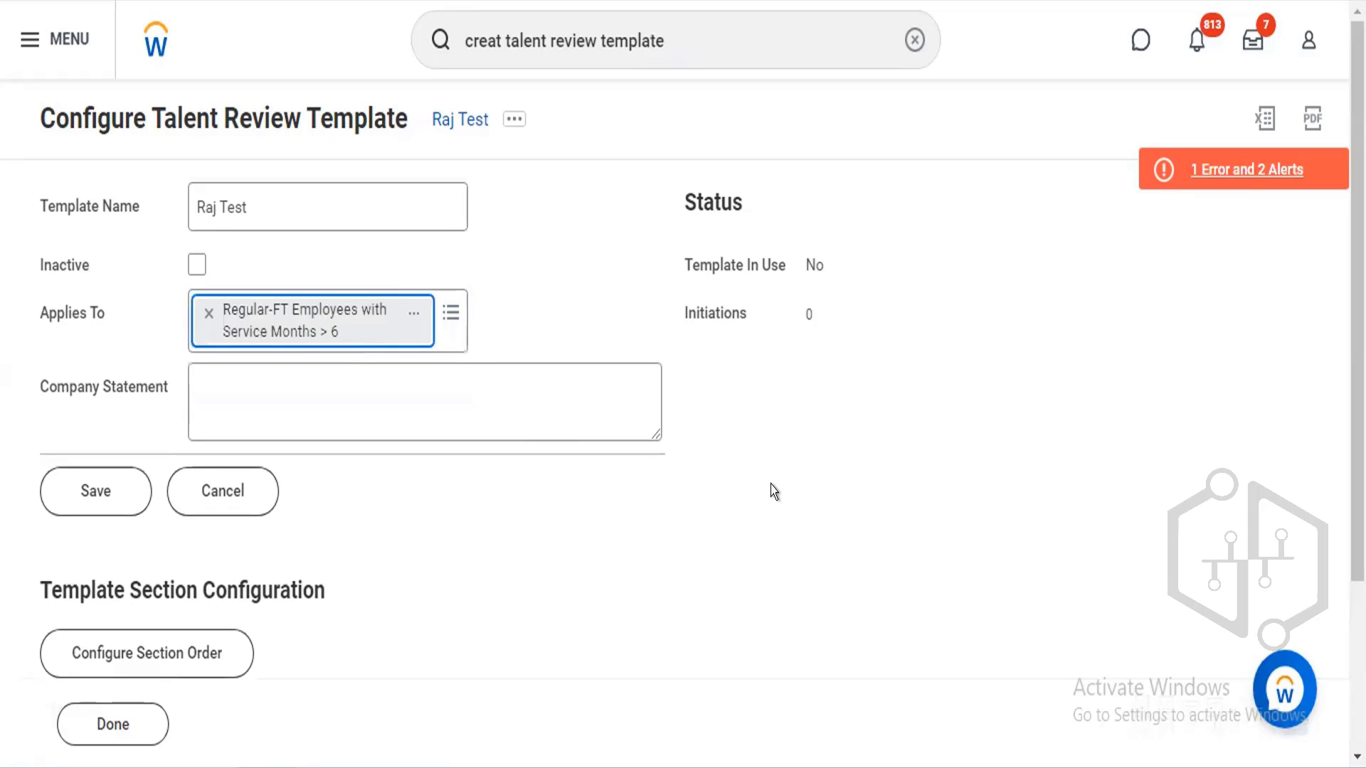
left_click(78, 503)
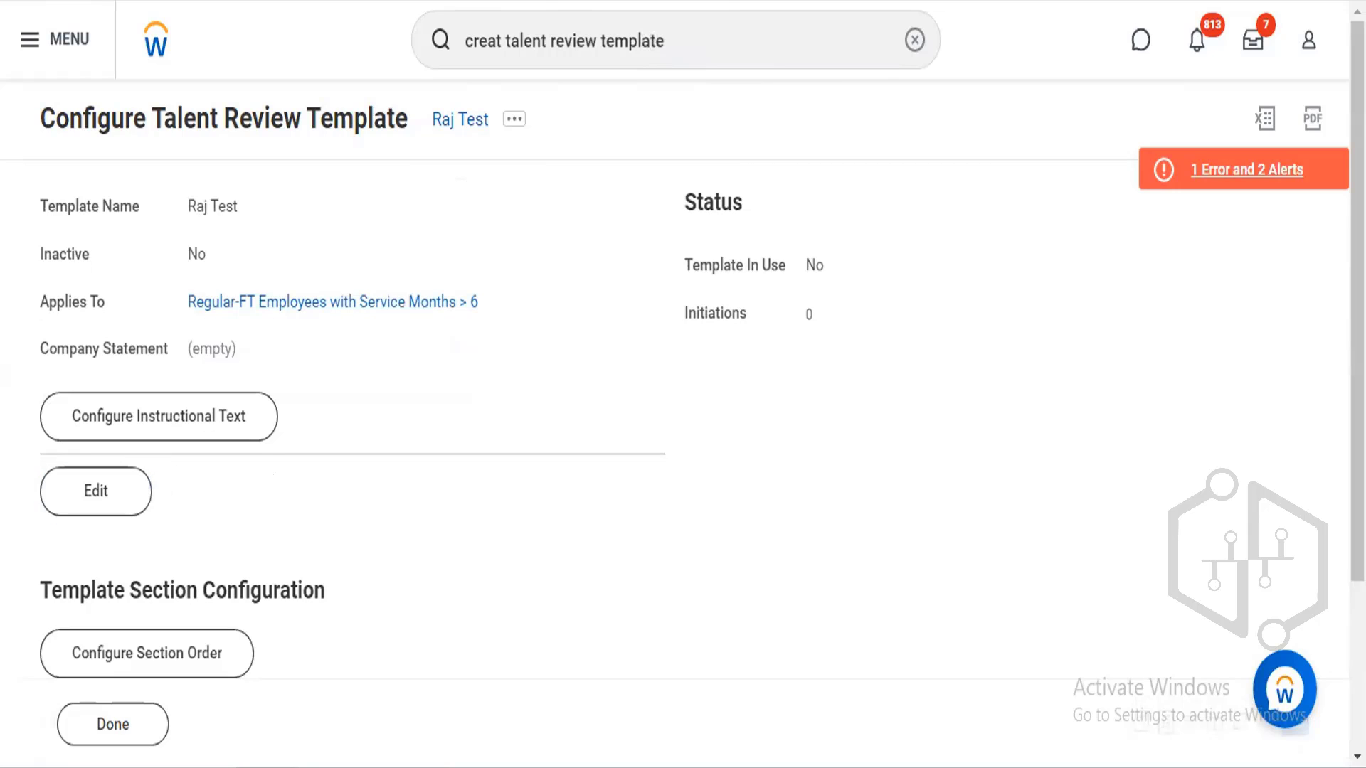
Step: Open the template's section order configuration and start the first section group title
scroll(601, 579, "down", 2)
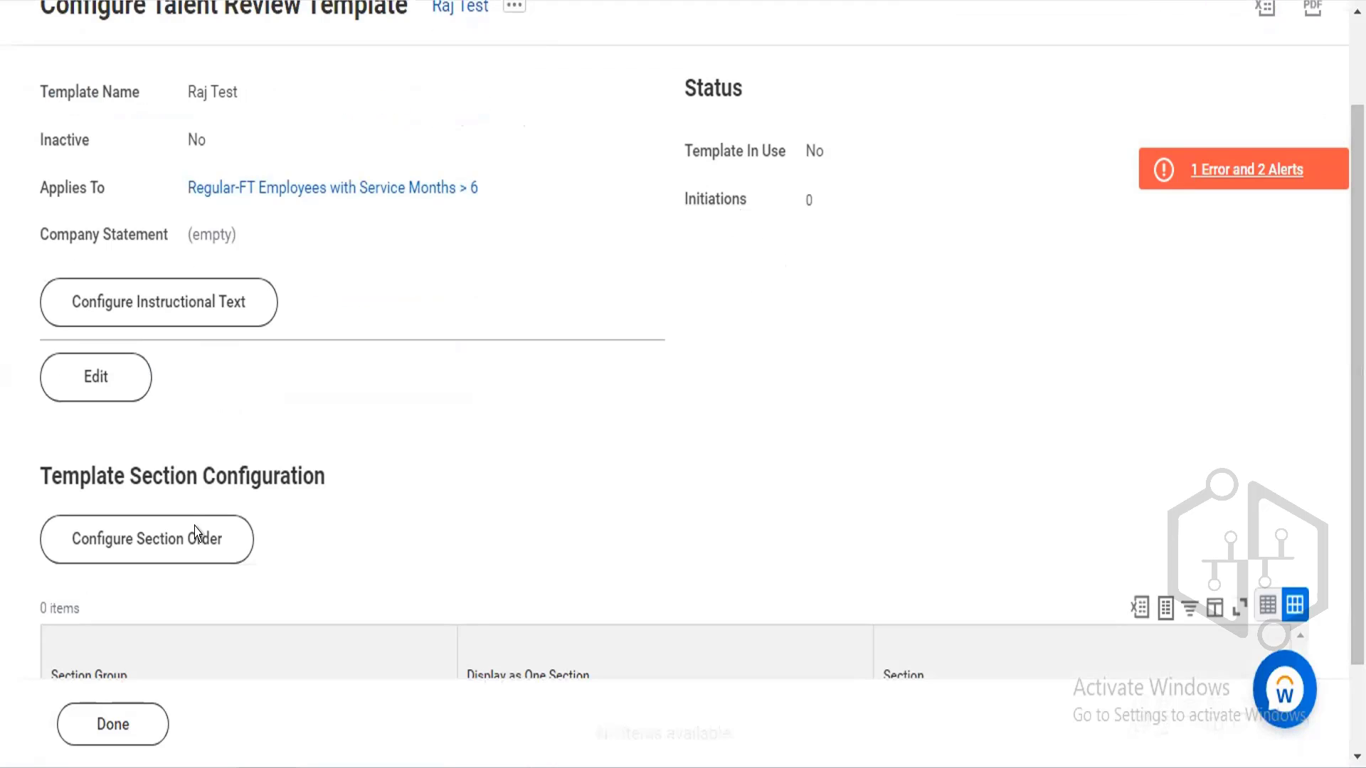
left_click(195, 528)
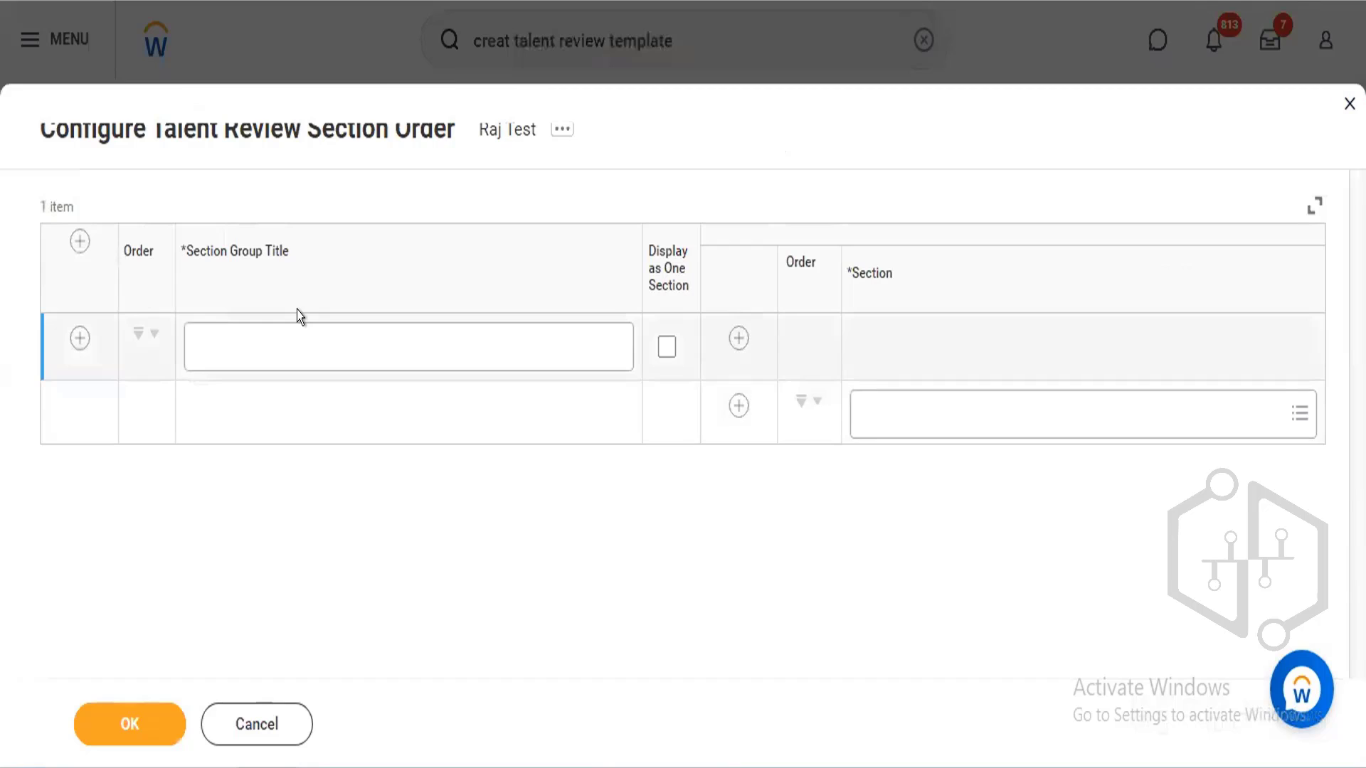
left_click(298, 334)
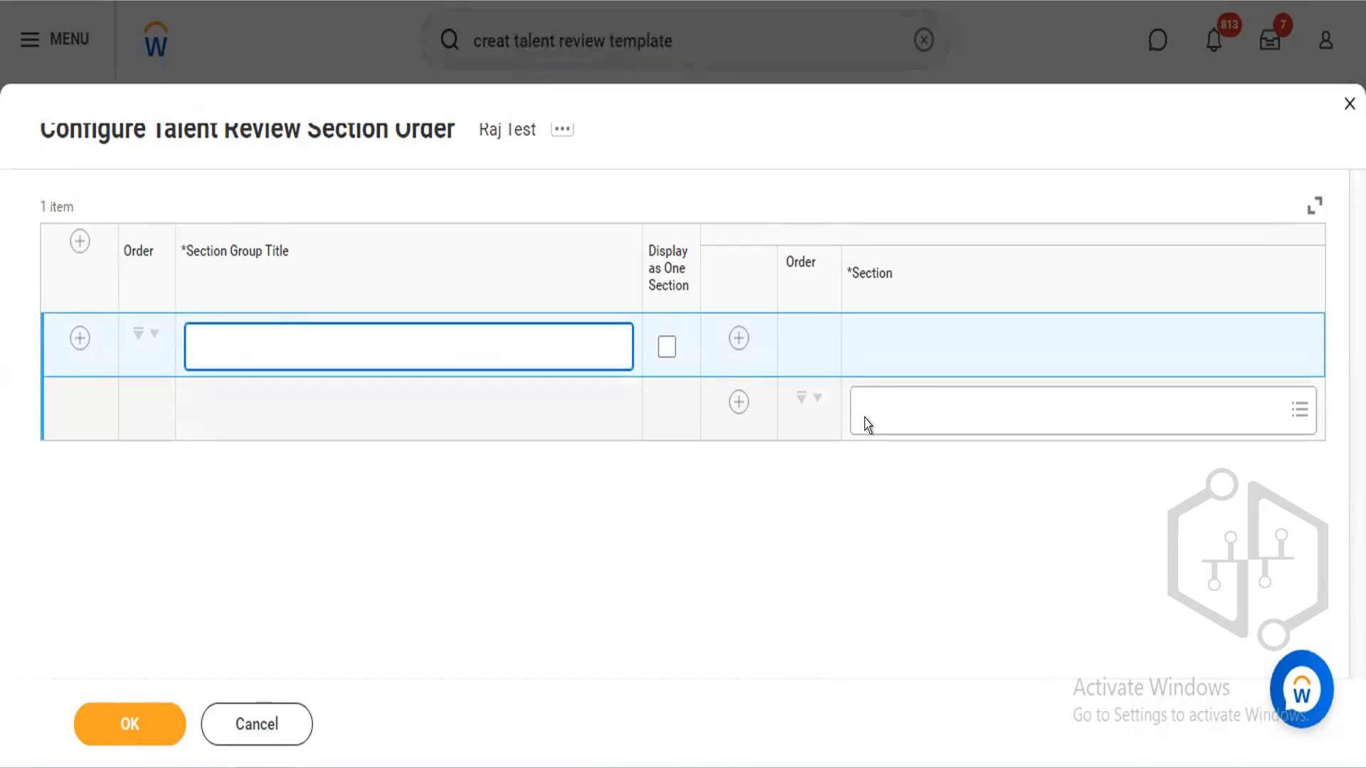
Step: Choose Certifications as the section in the first group, and remove that choice
left_click(912, 406)
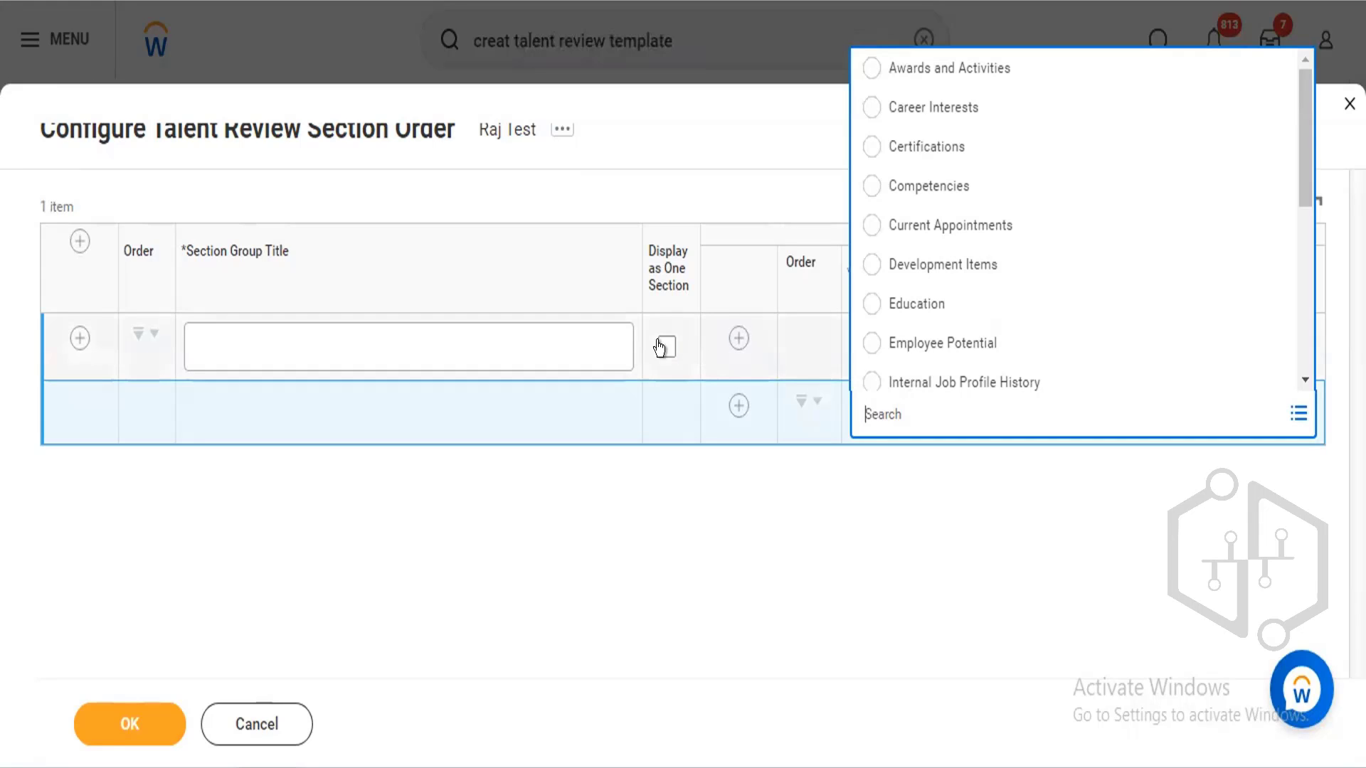
left_click(940, 138)
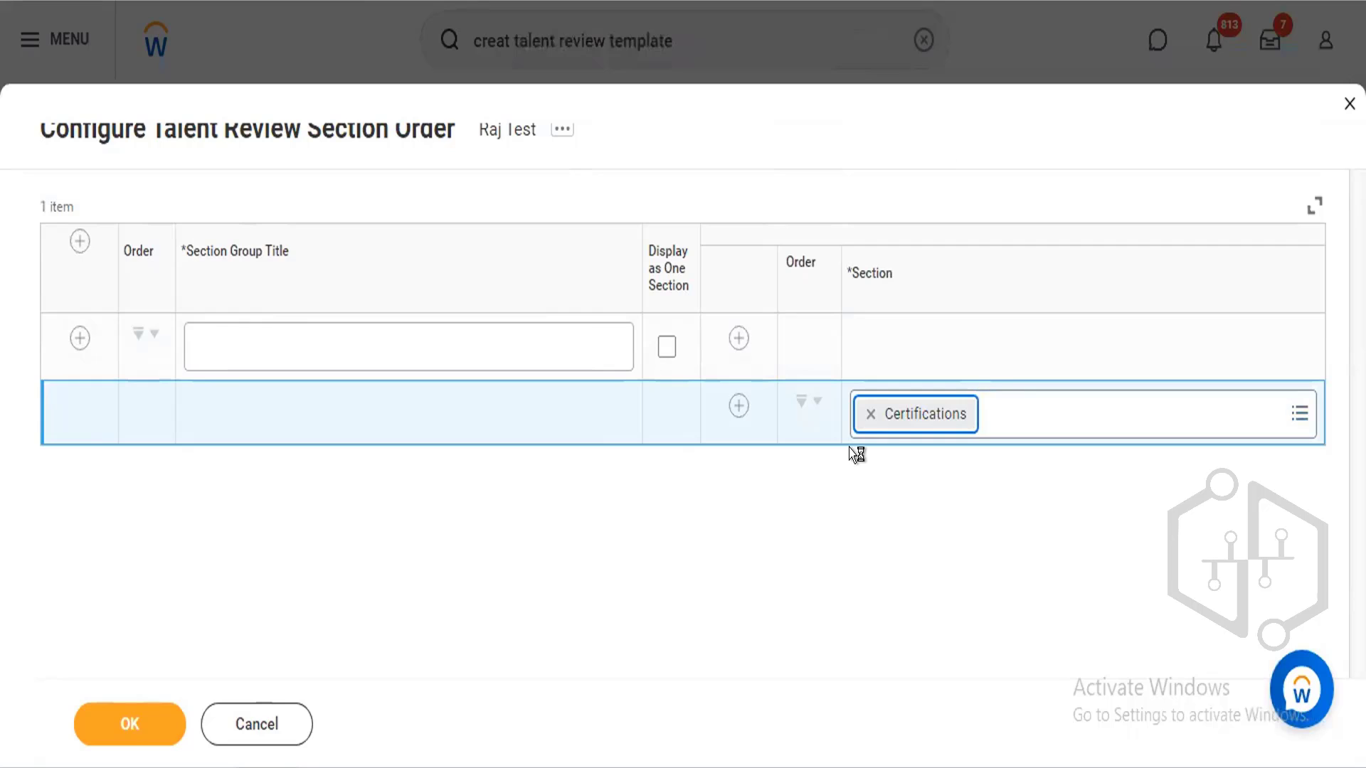
left_click(863, 414)
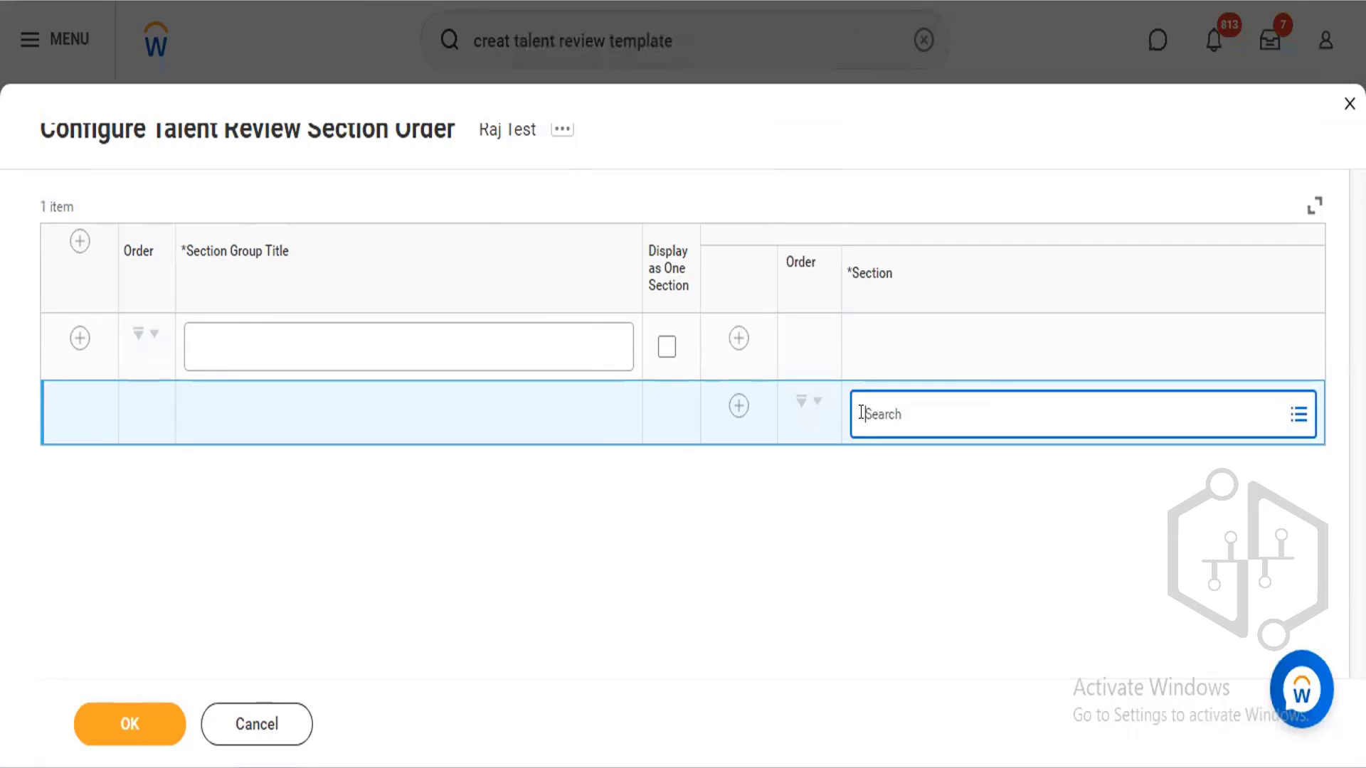
Step: Choose Languages as the section in the first section group
left_click(861, 413)
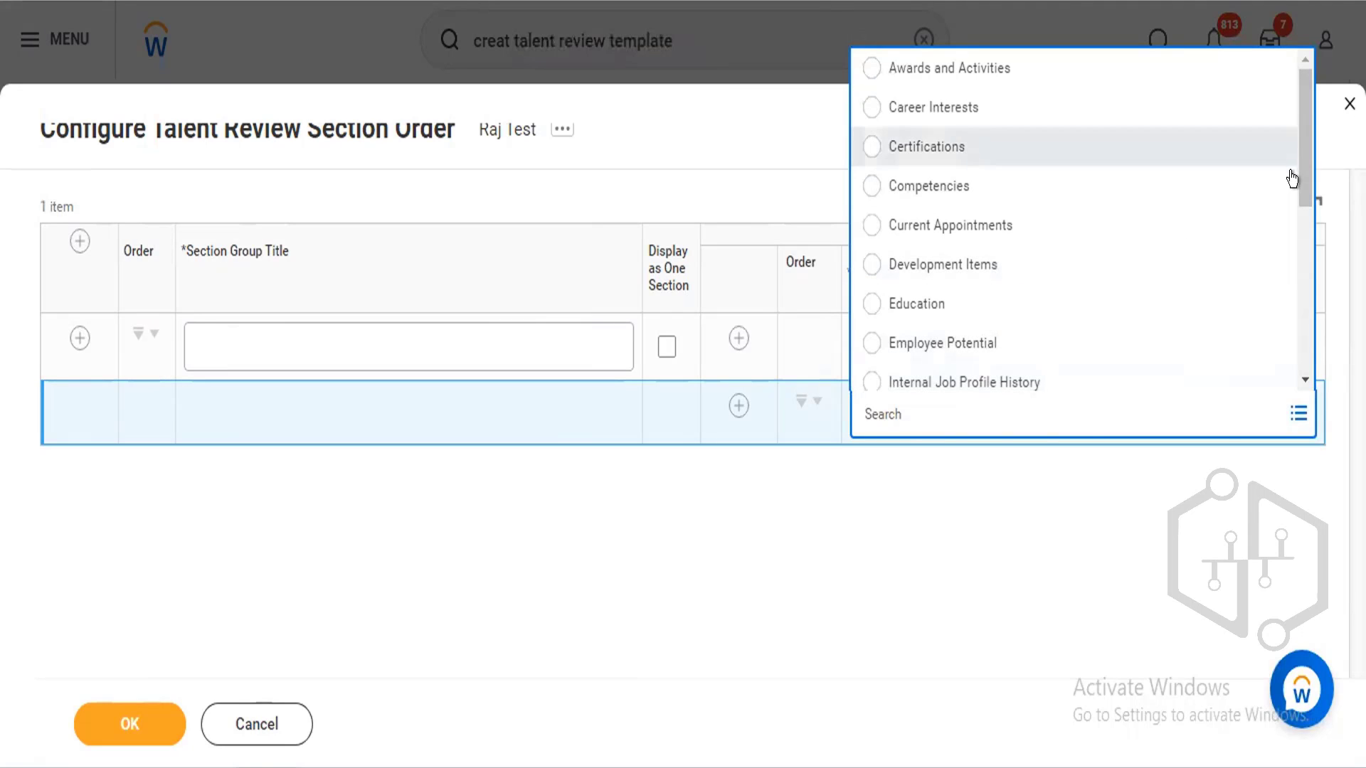
left_click_drag(1299, 175, 1299, 271)
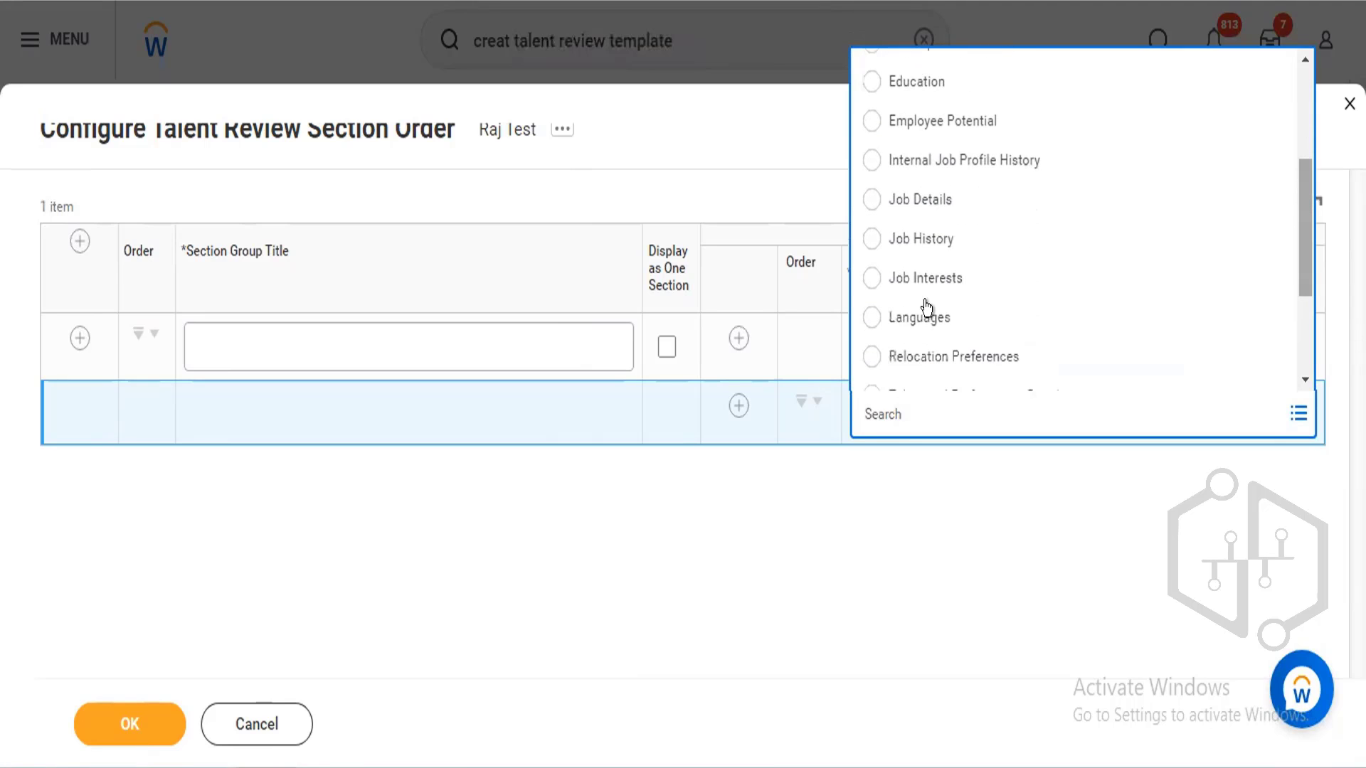
left_click(924, 306)
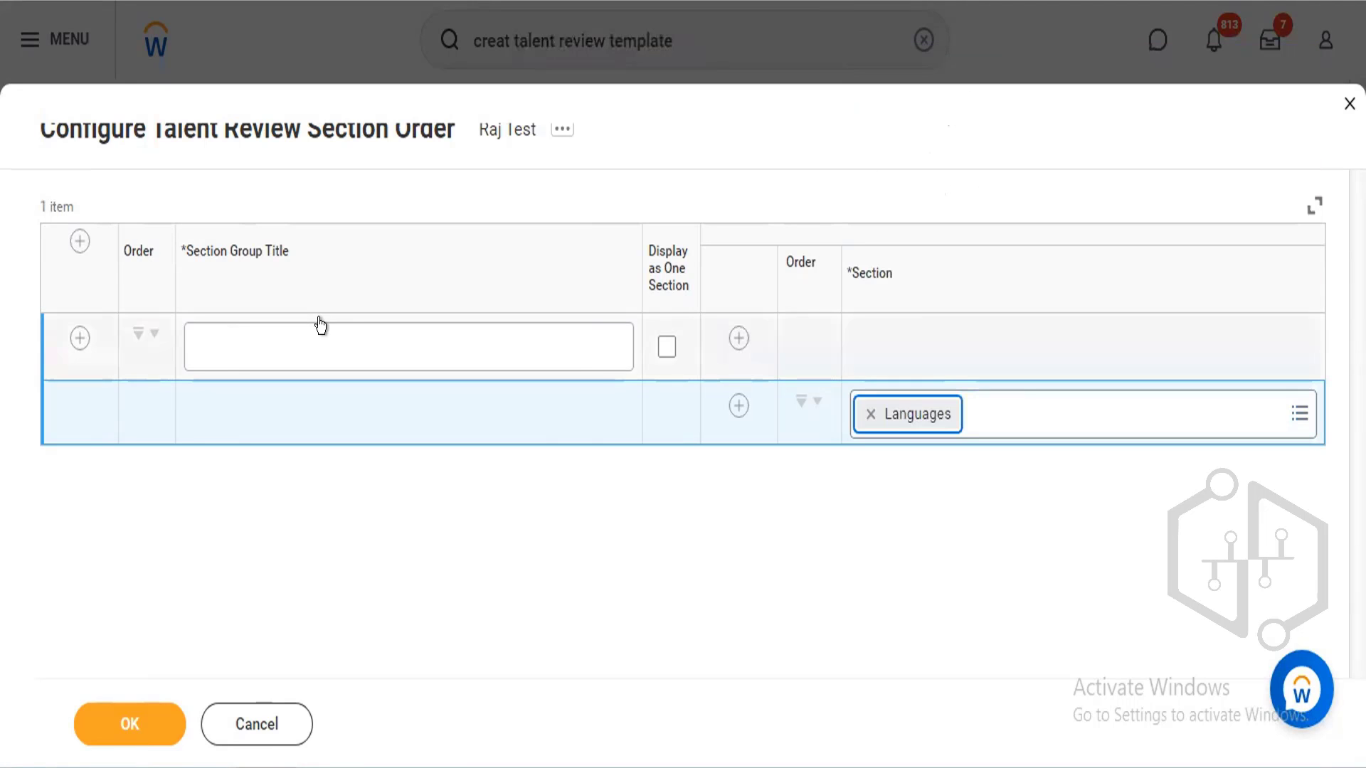
Step: Title the section group "German Language Proficiency" and save the section order
left_click(316, 326)
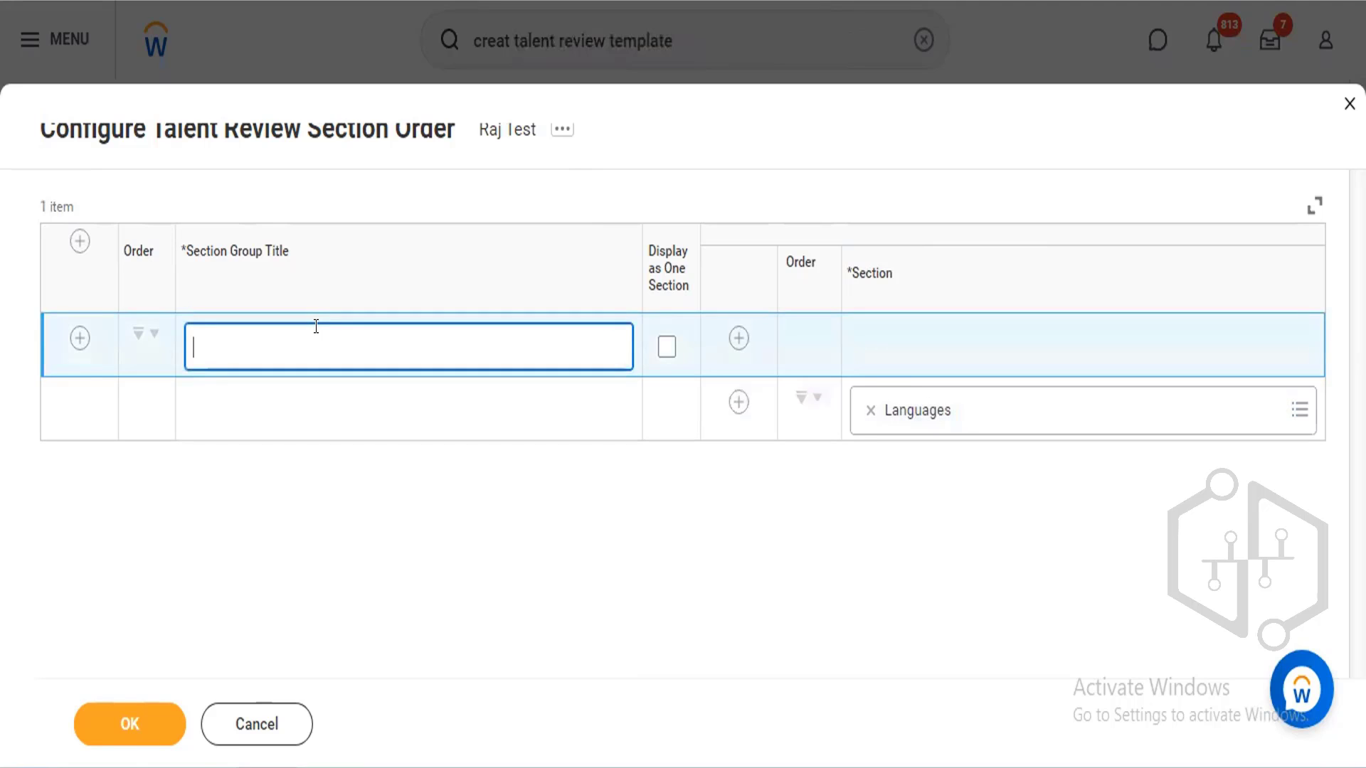
type("German Language ")
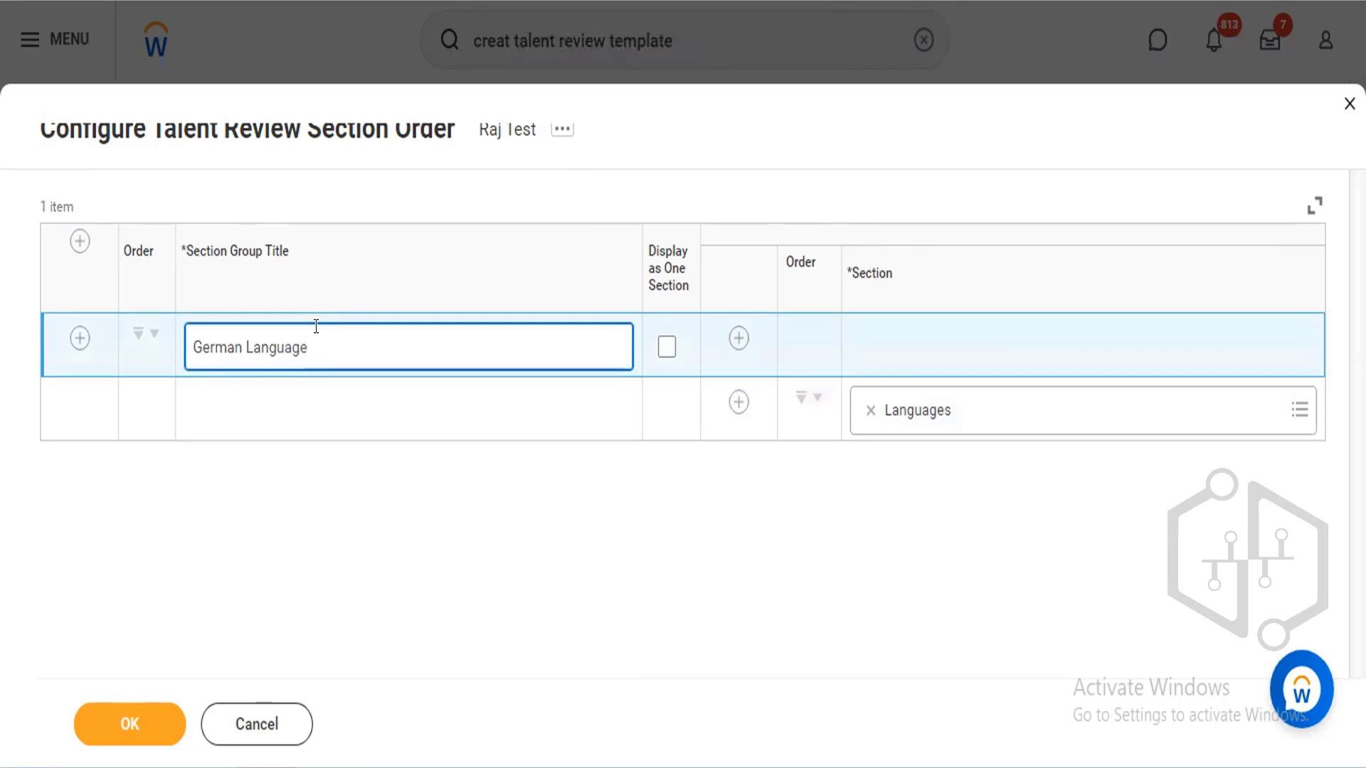
type("Proficienct")
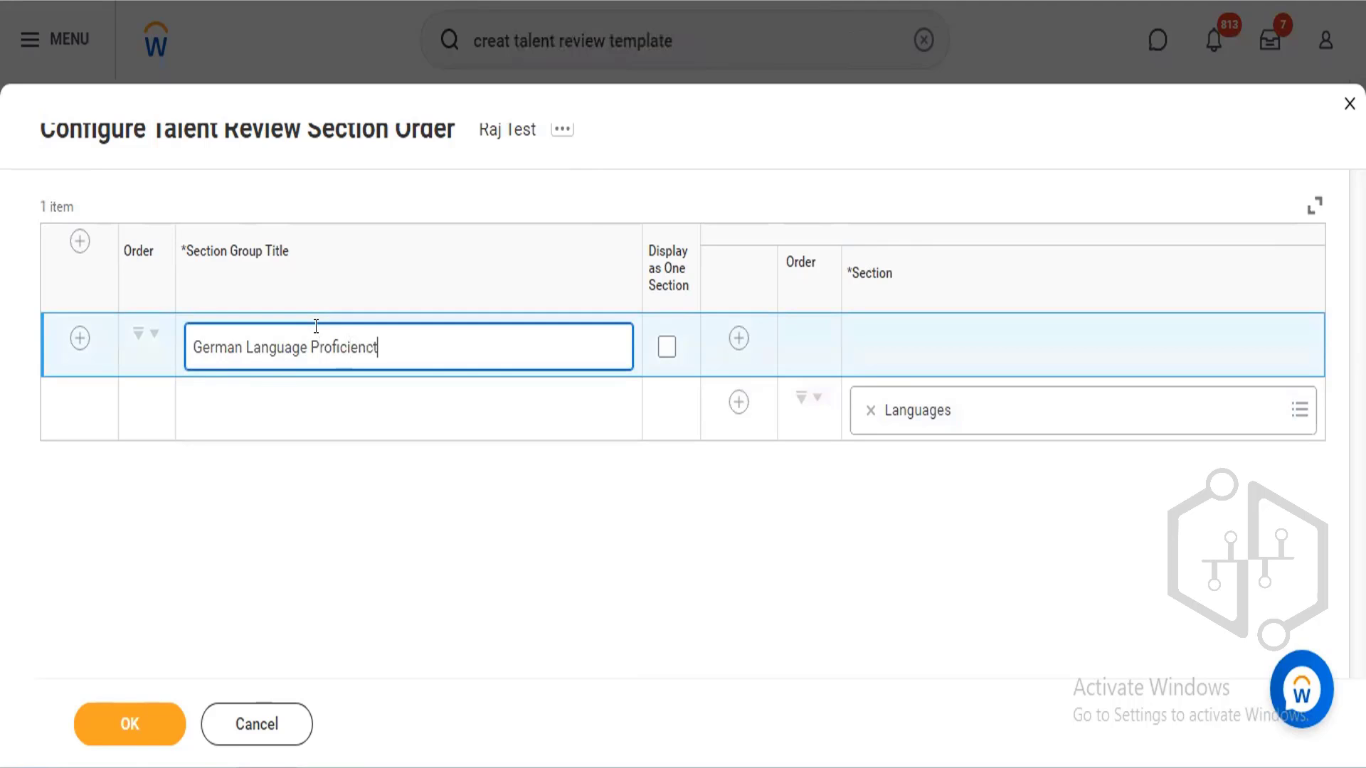
key("BackSpace")
type("y")
left_click(142, 724)
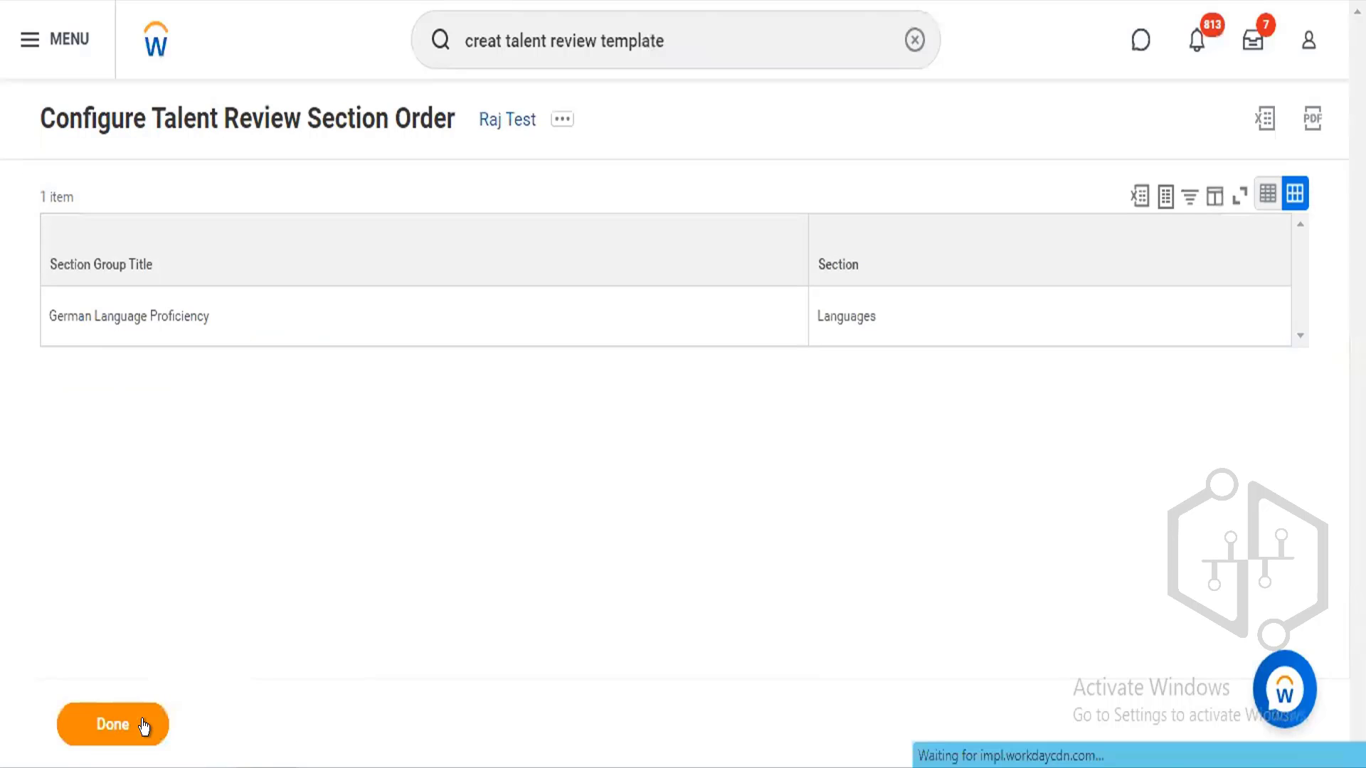
left_click(144, 724)
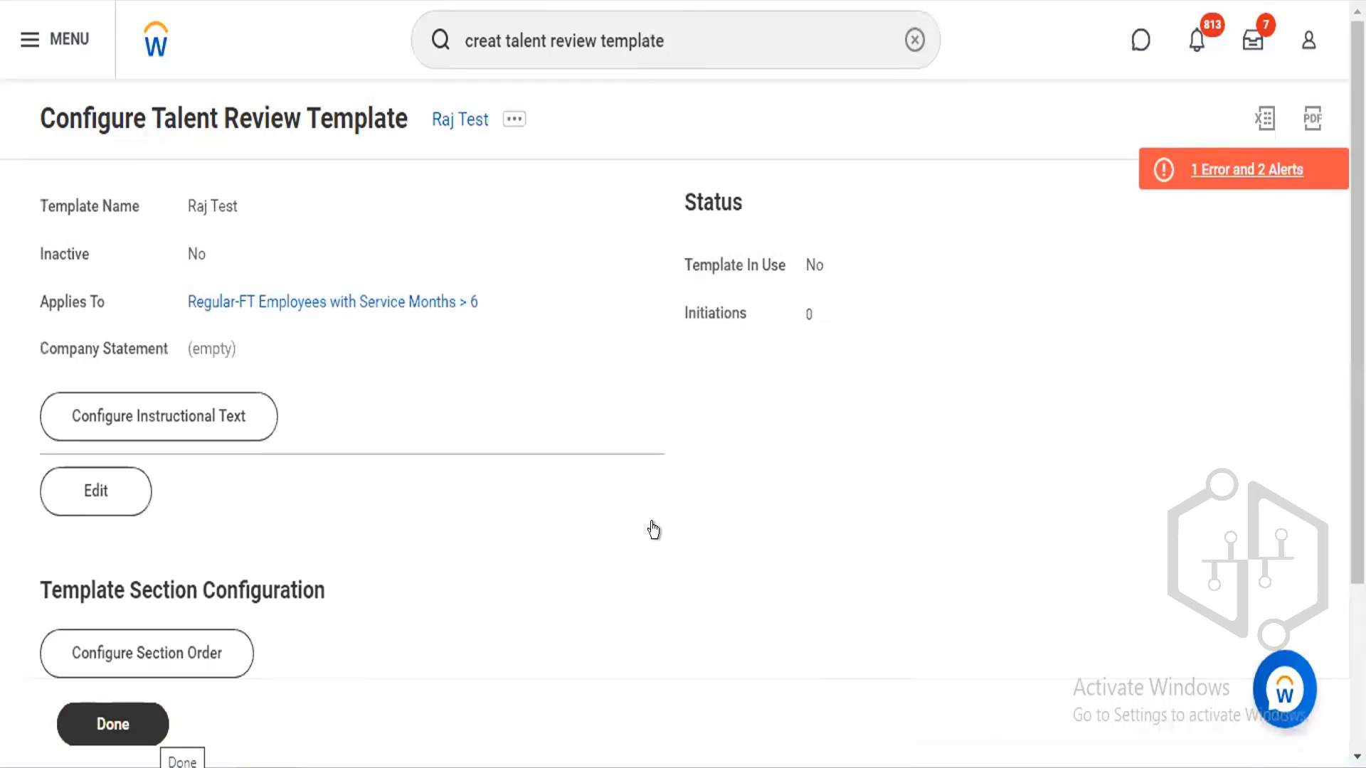
Step: Examine the template's error and alert details, and check them against the section configuration
left_click(1218, 171)
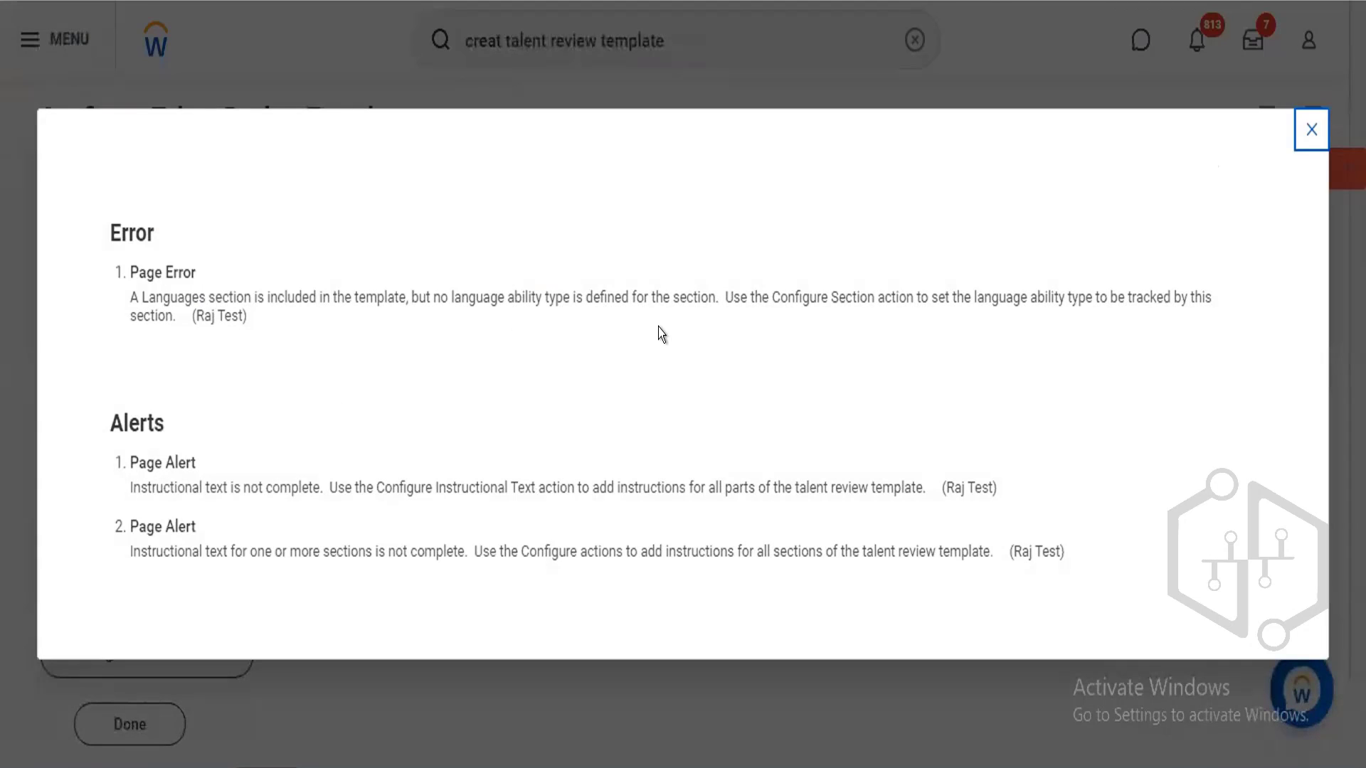
left_click(1298, 119)
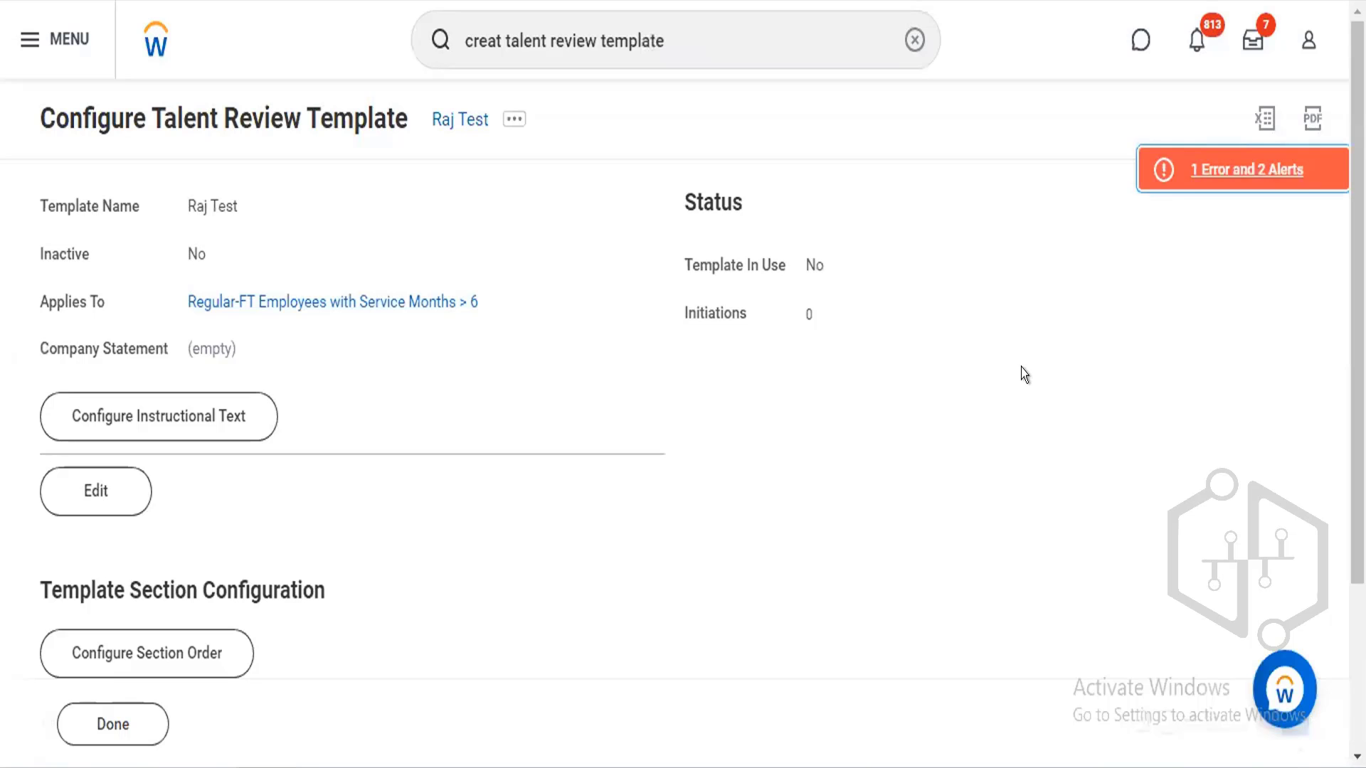
scroll(683, 384, "down", 3)
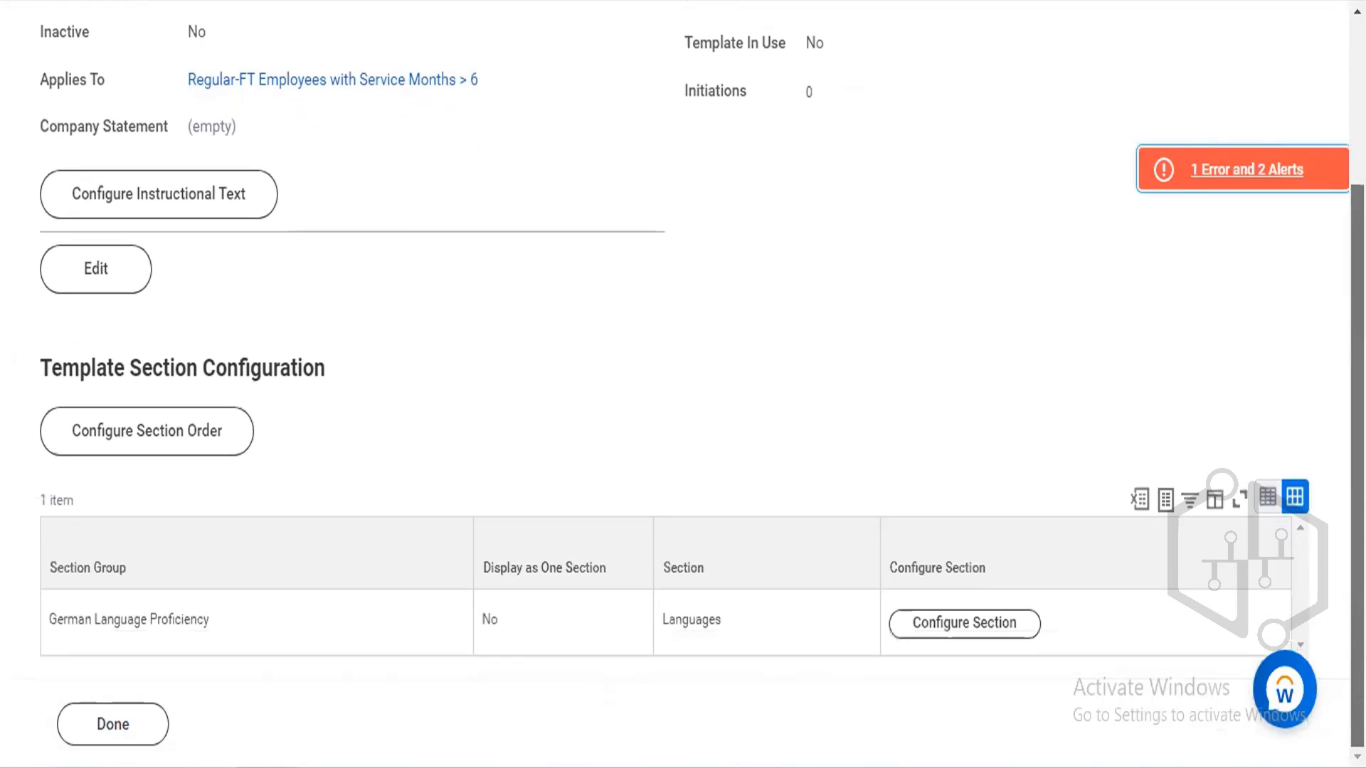
scroll(1341, 455, "up", 1)
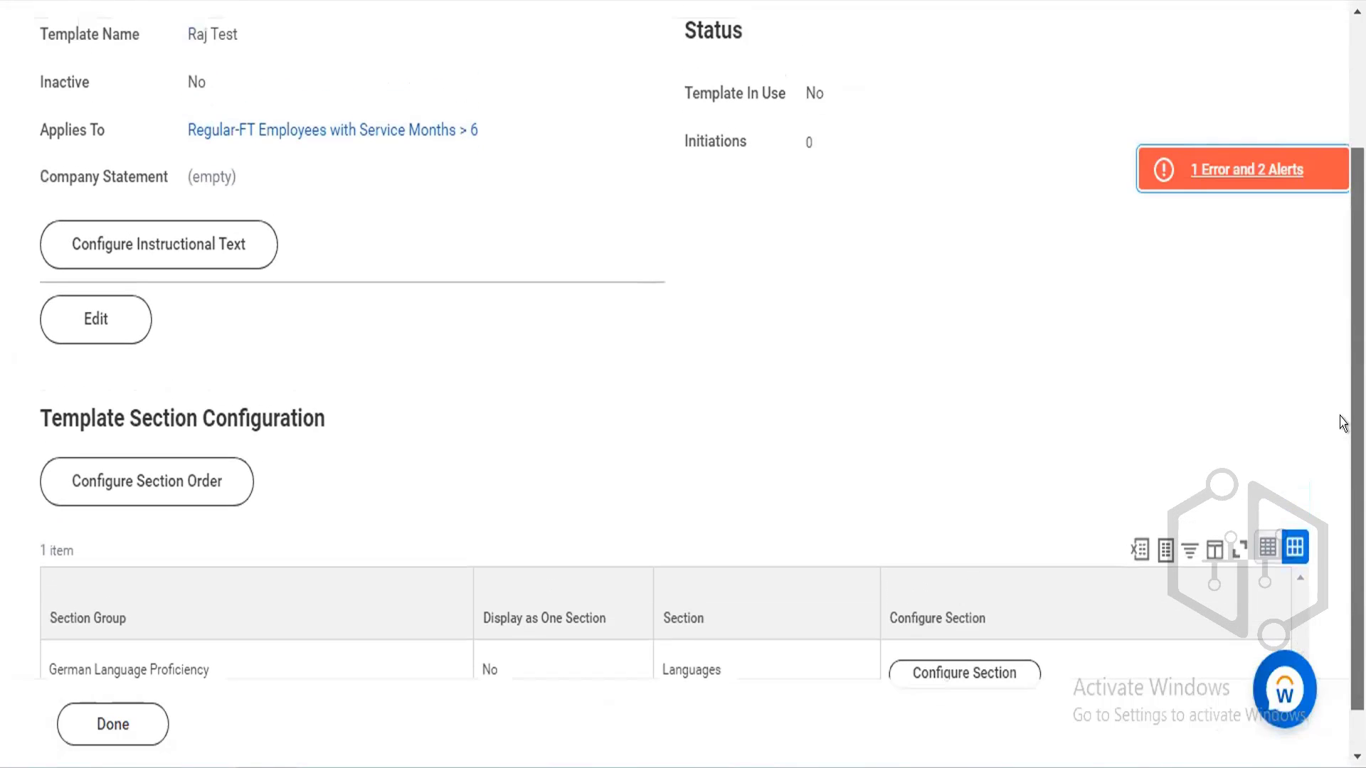
scroll(1342, 384, "up", 2)
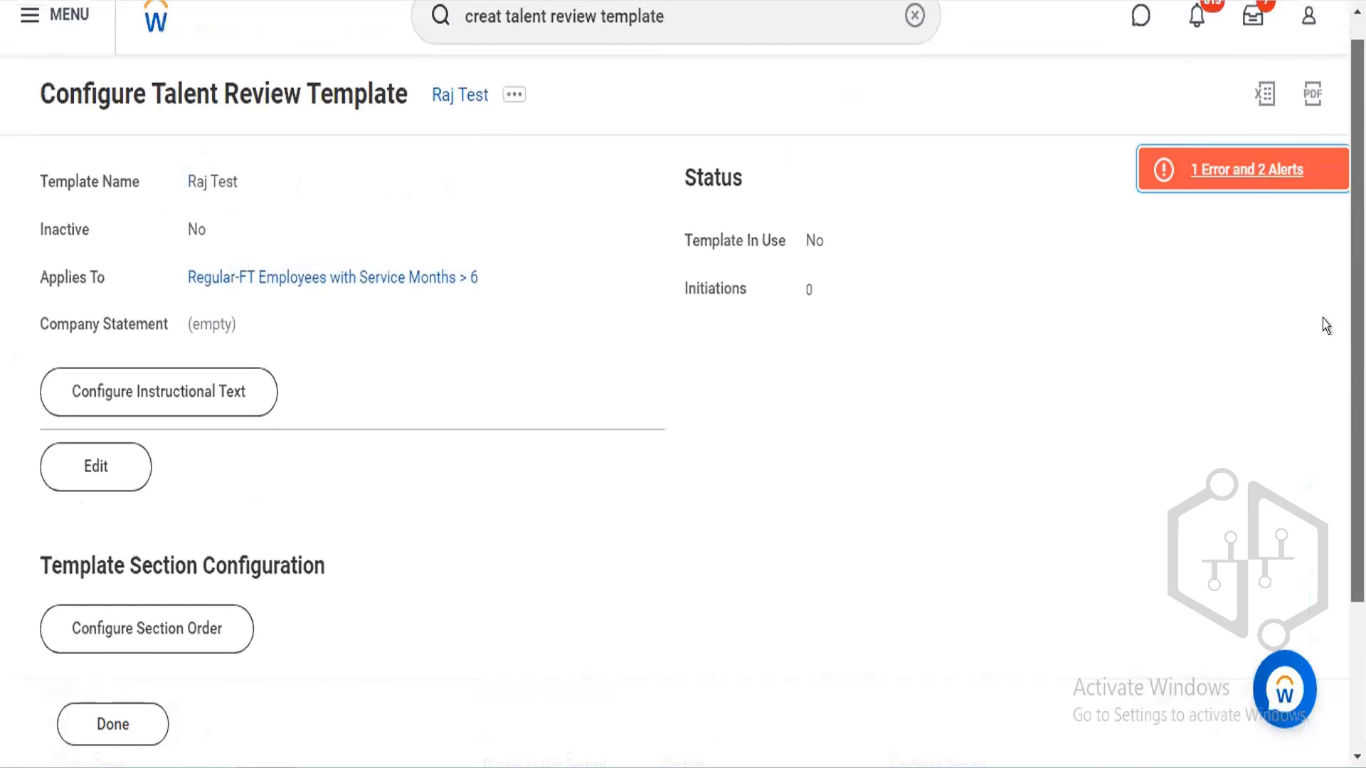
left_click(1232, 156)
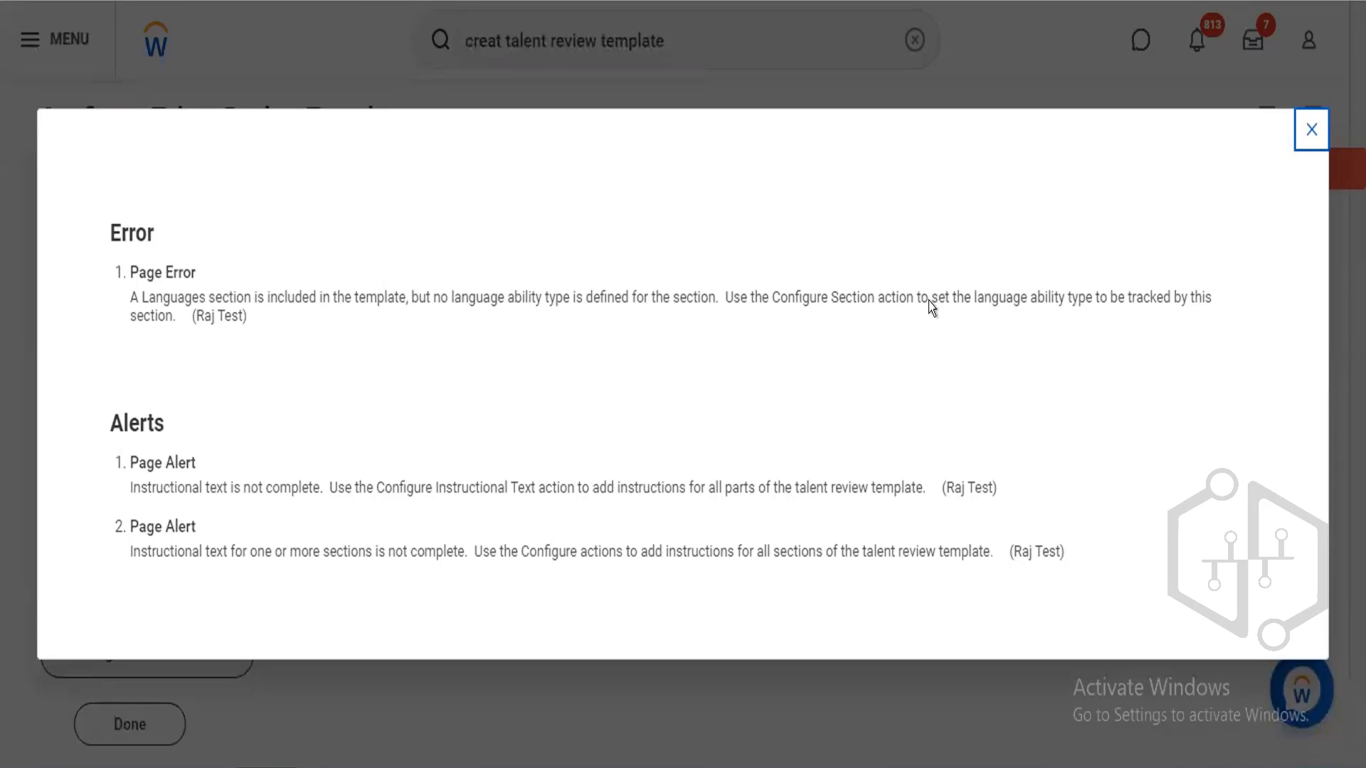
left_click(1296, 132)
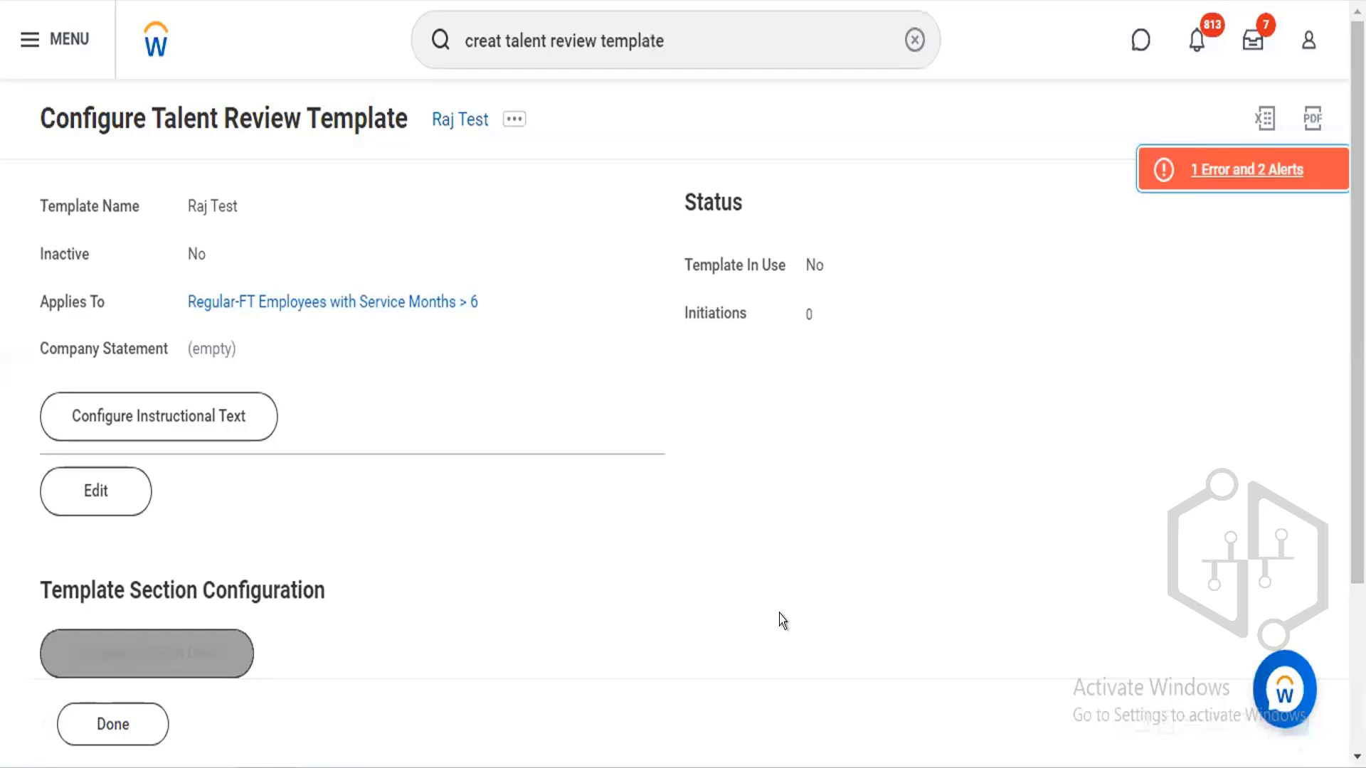
Step: Configure the Languages section of German Language Proficiency with the language ability types Speaking, Reading and Writing
scroll(638, 523, "down", 3)
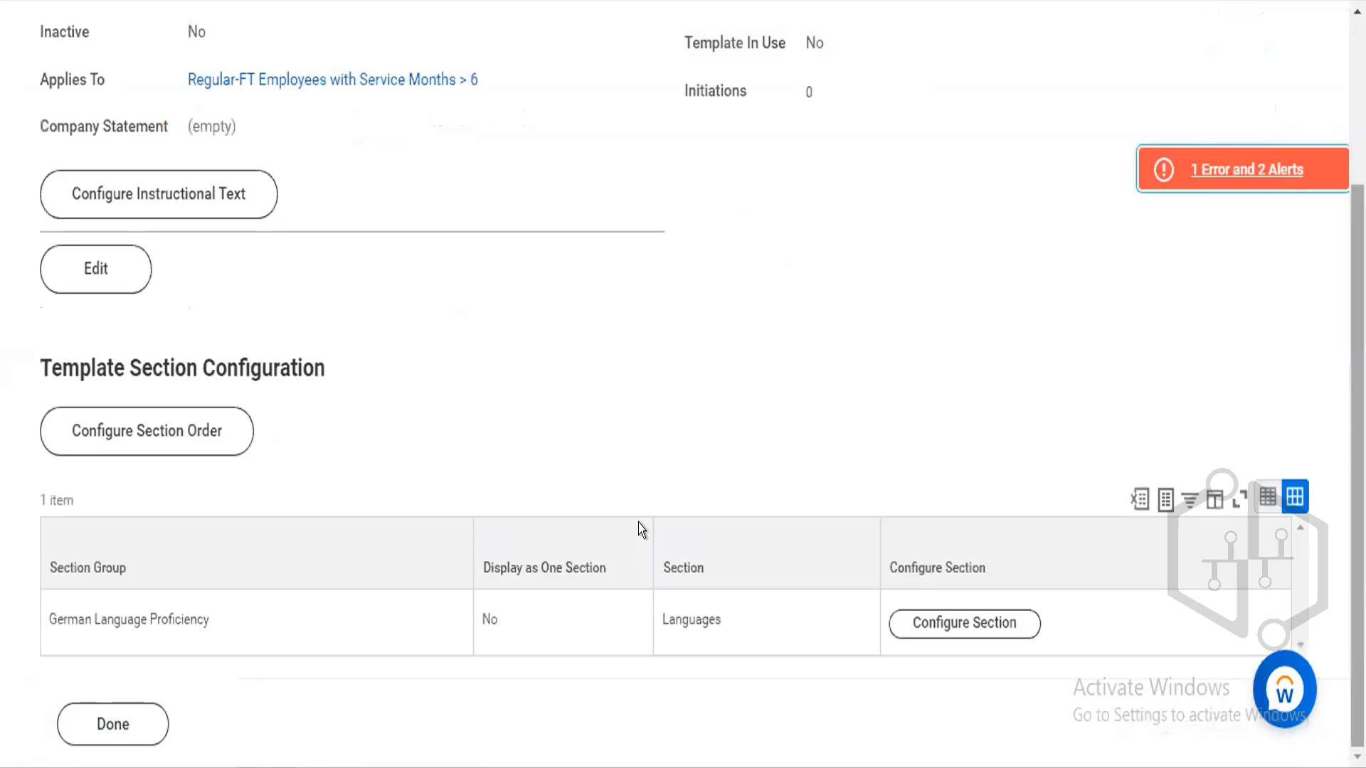
left_click(941, 626)
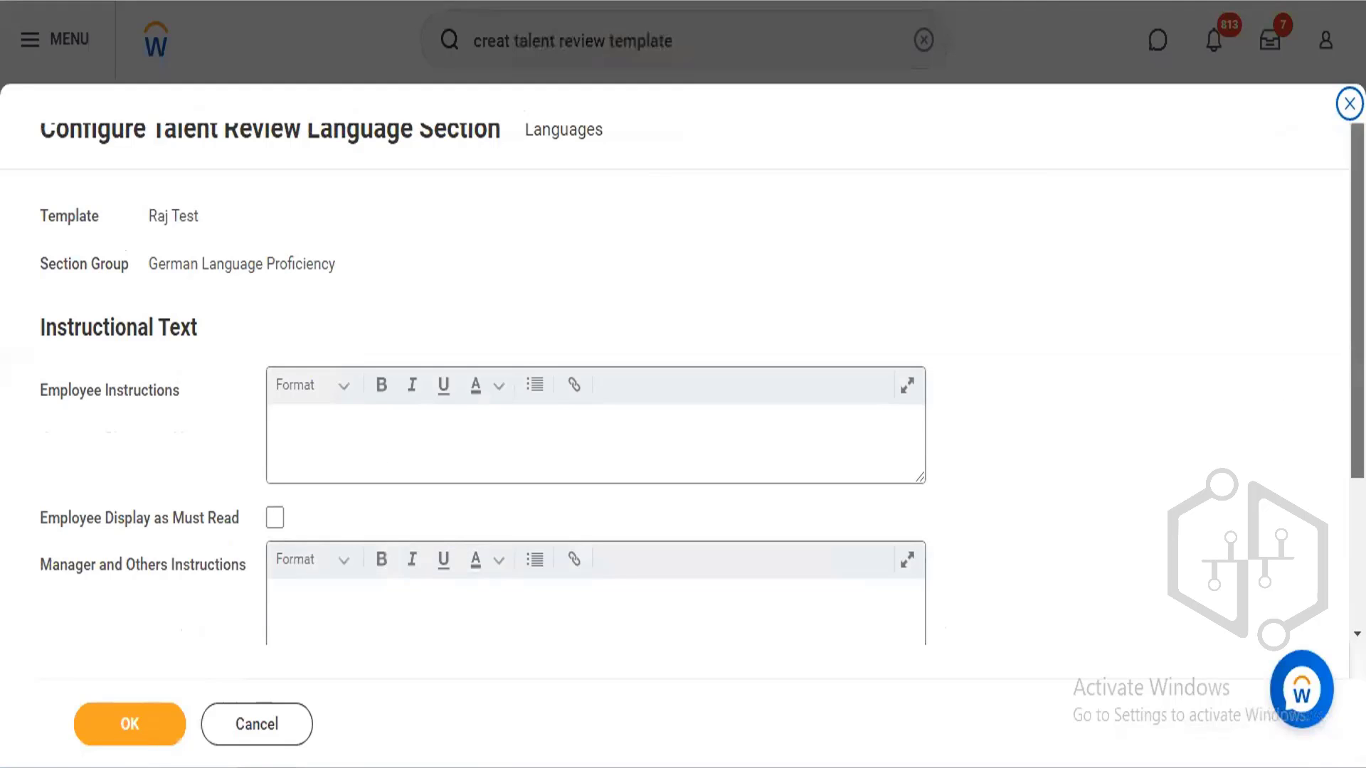
scroll(683, 384, "down", 3)
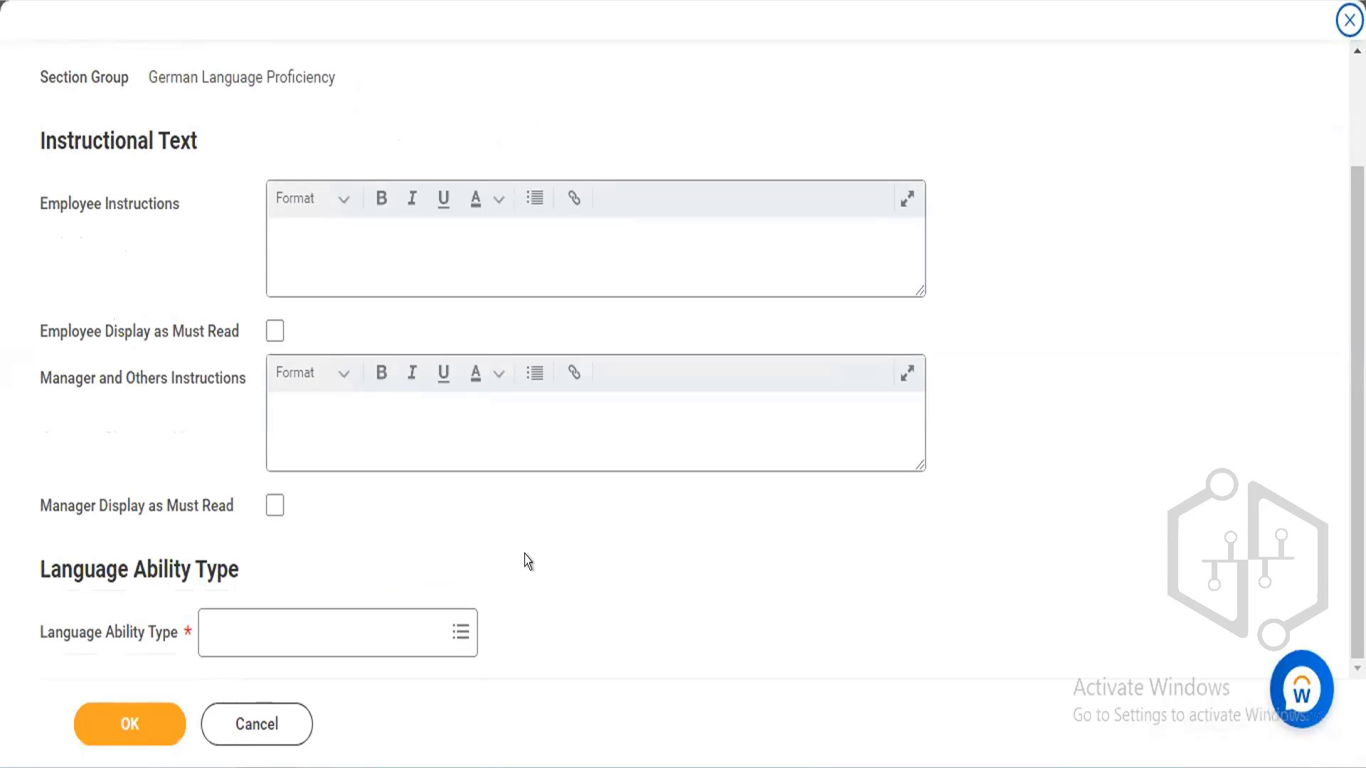
left_click(265, 630)
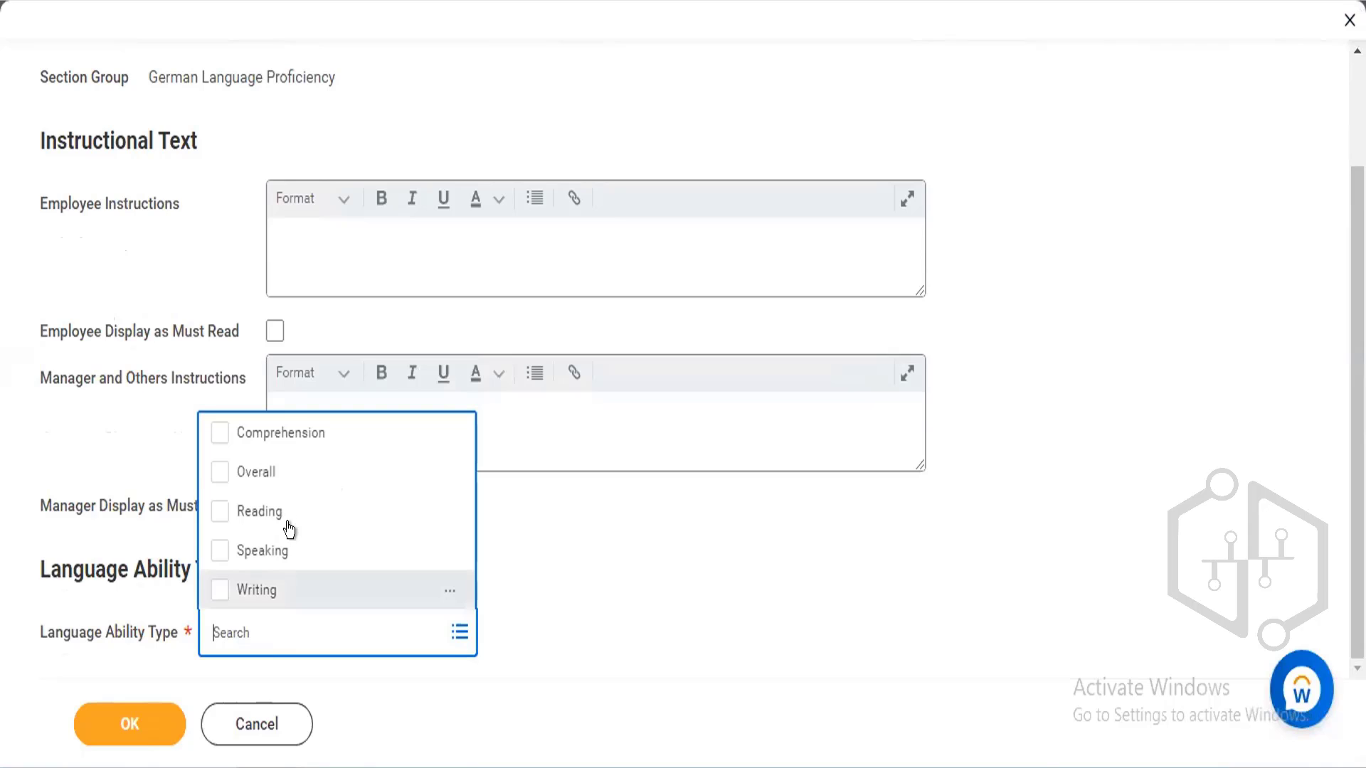
left_click(222, 551)
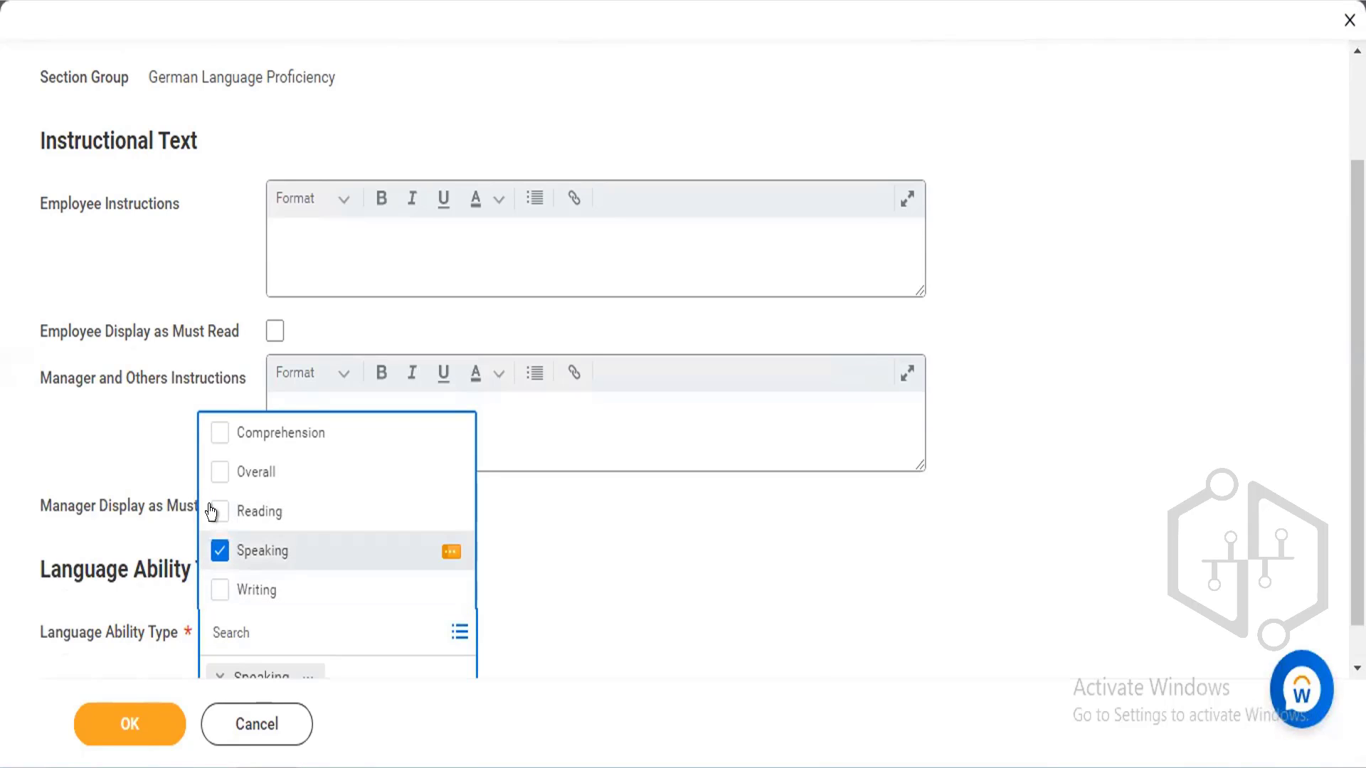
left_click(214, 511)
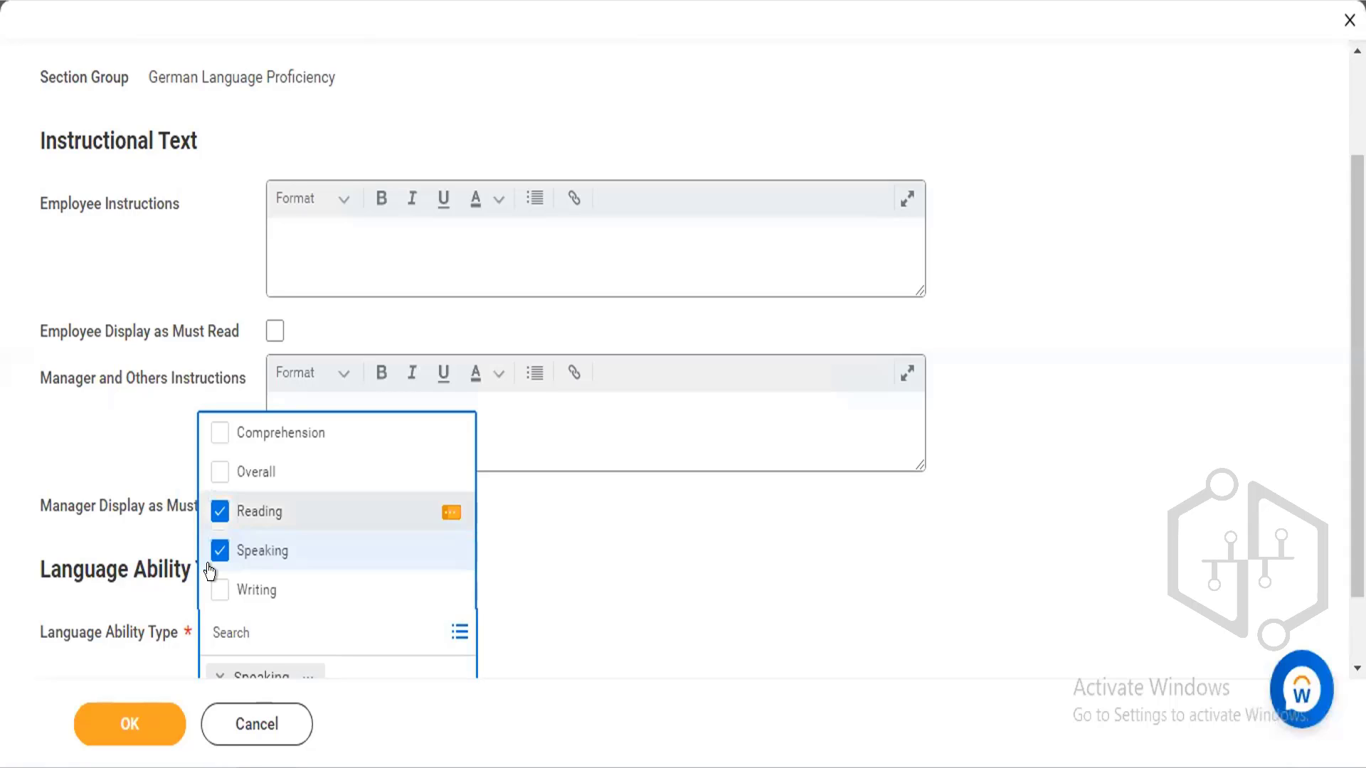
left_click(212, 589)
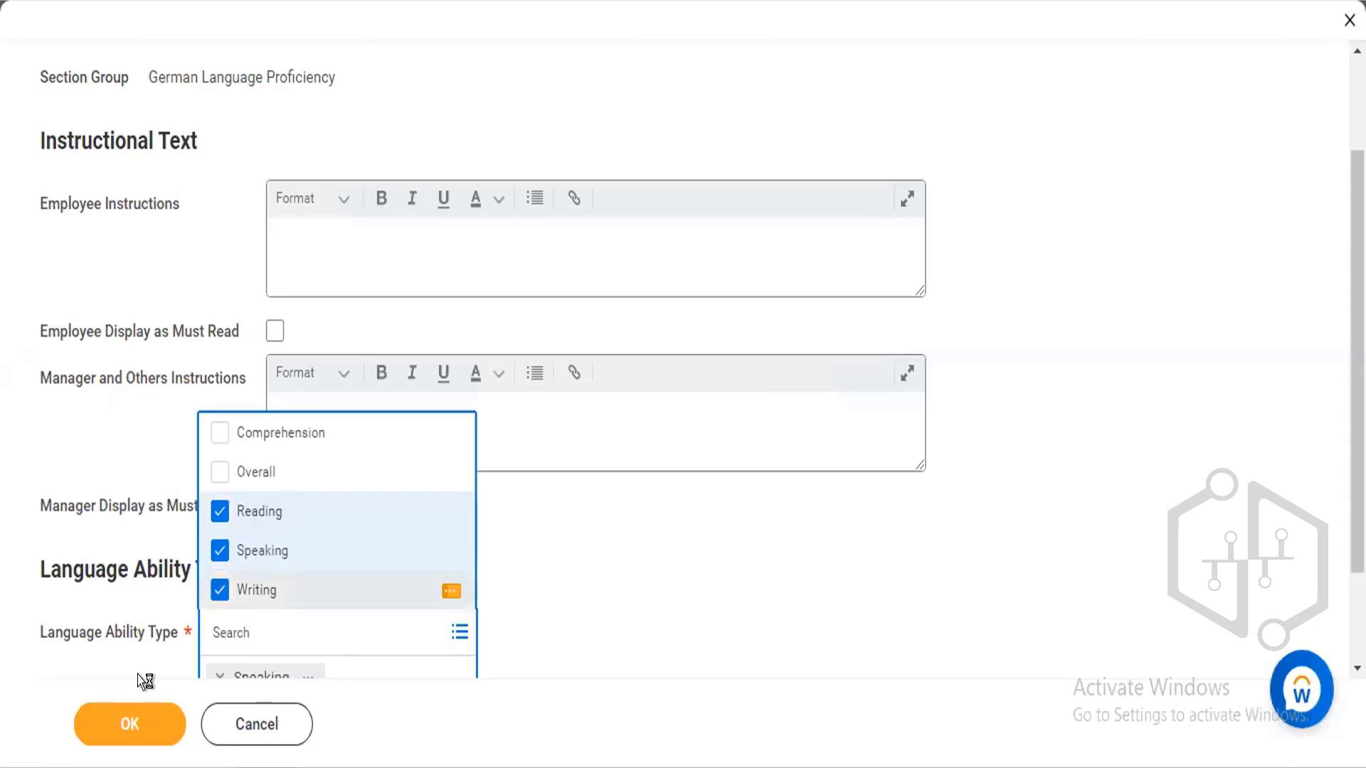
left_click(655, 502)
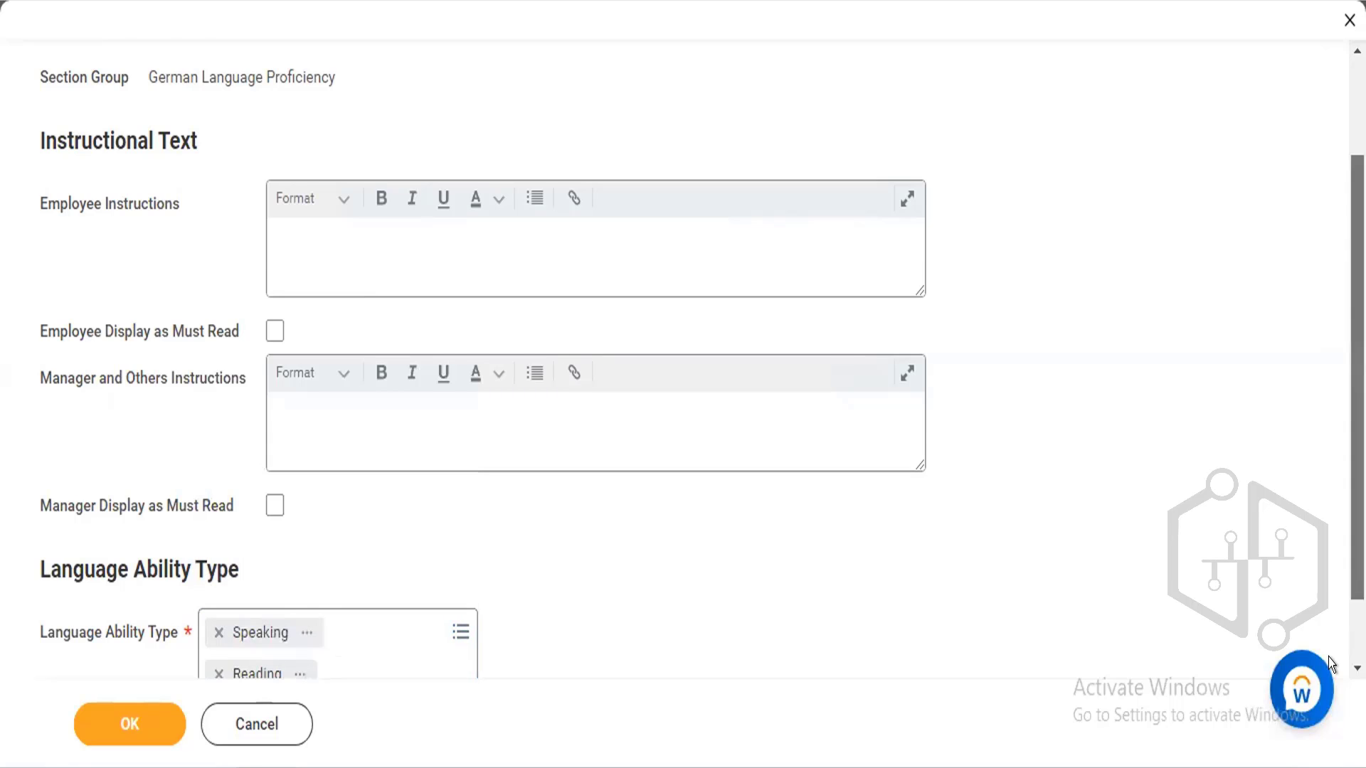
Step: Save the Languages section settings and finish configuring the talent review template
scroll(510, 657, "down", 1)
left_click(79, 726)
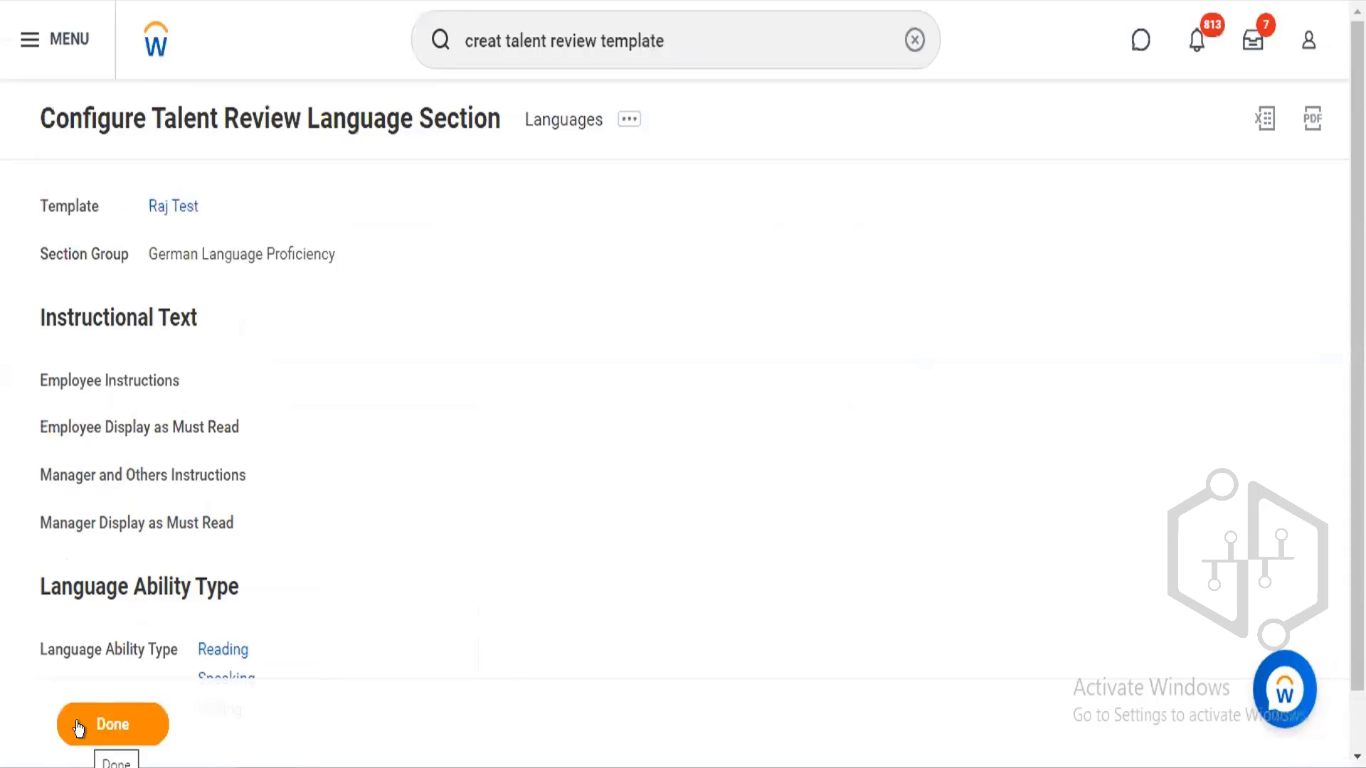
left_click(76, 725)
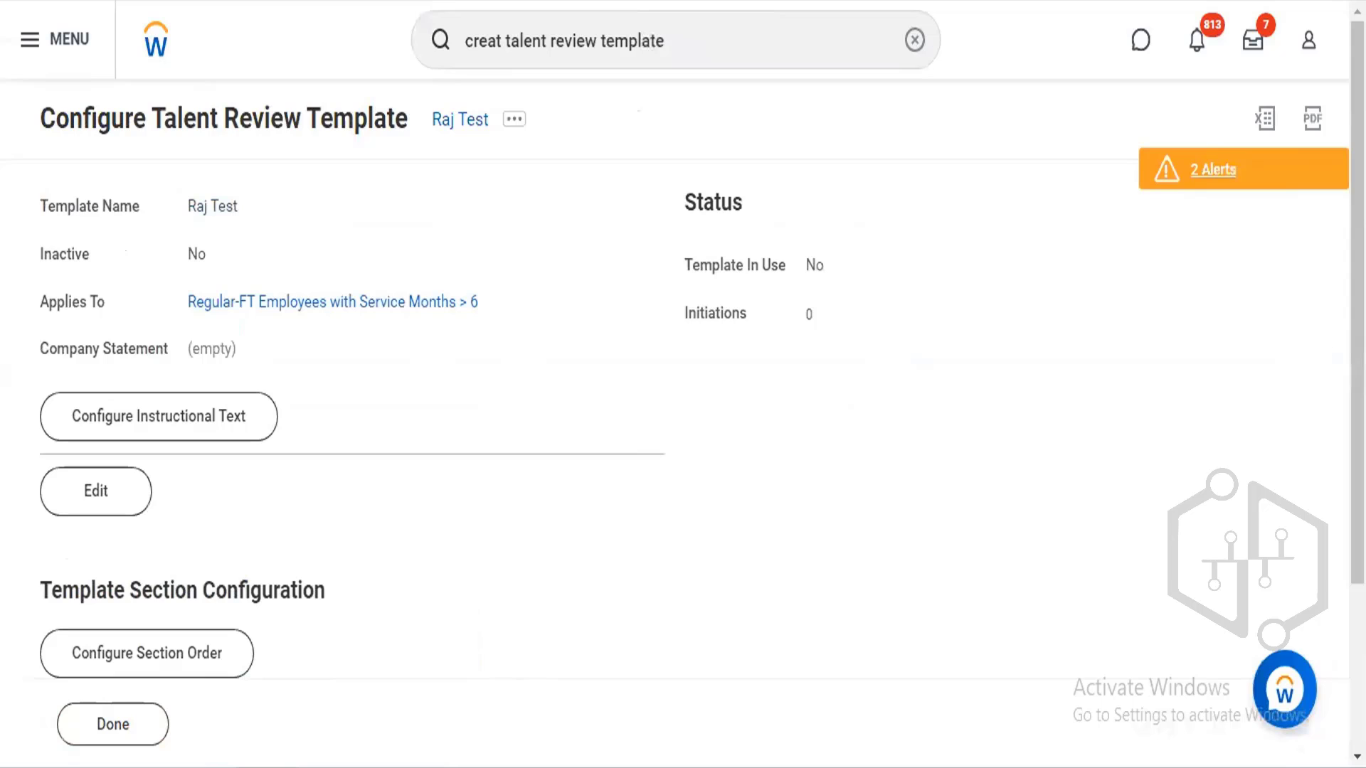
scroll(114, 740, "down", 3)
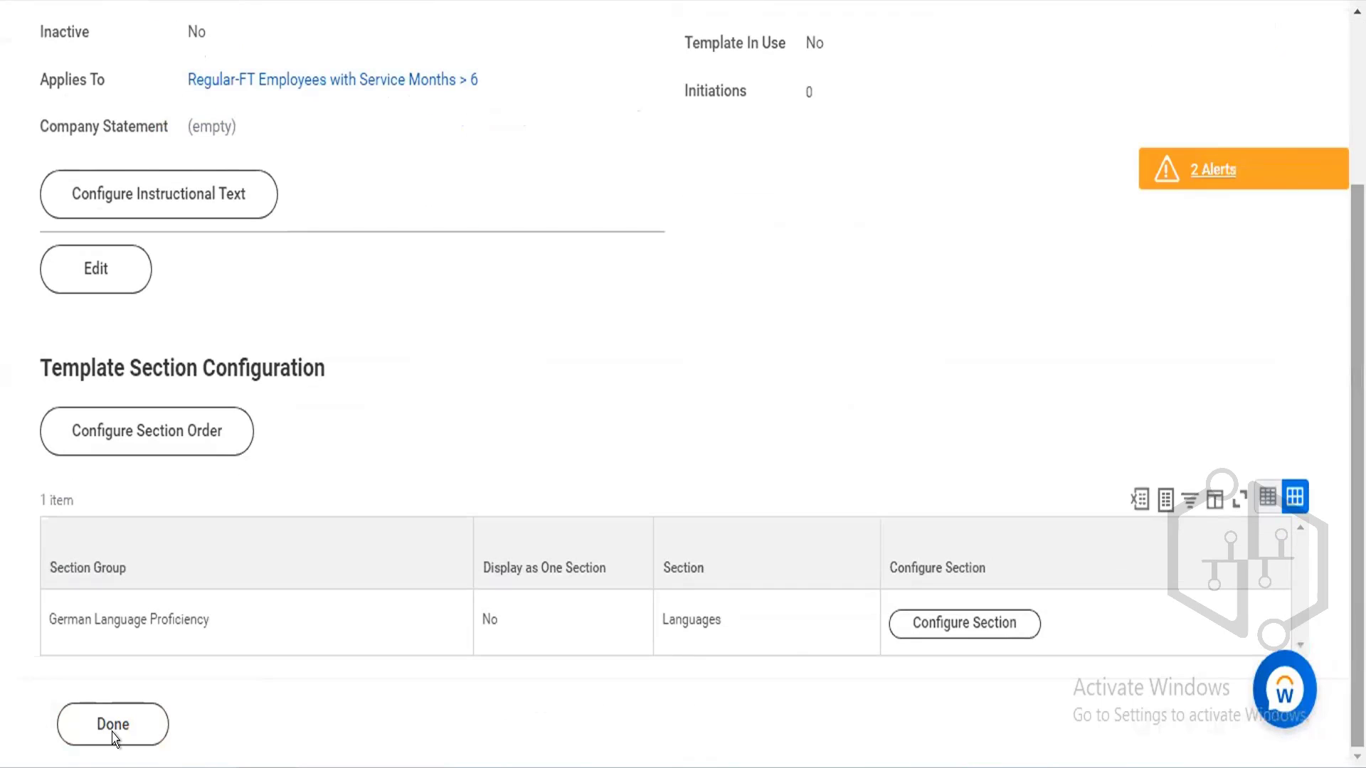
left_click(97, 735)
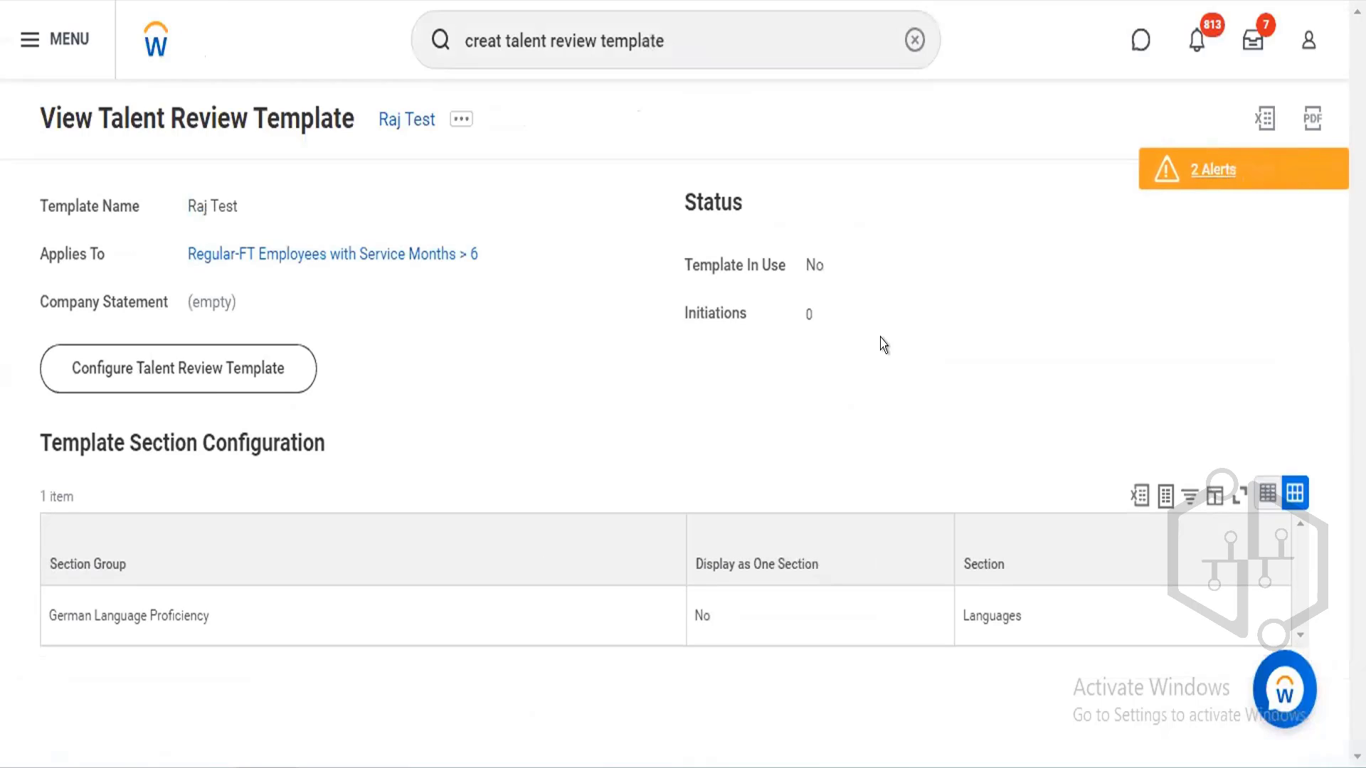
Step: Search for "start talent review" and open the Start Talent Review for Worker task
left_click(912, 39)
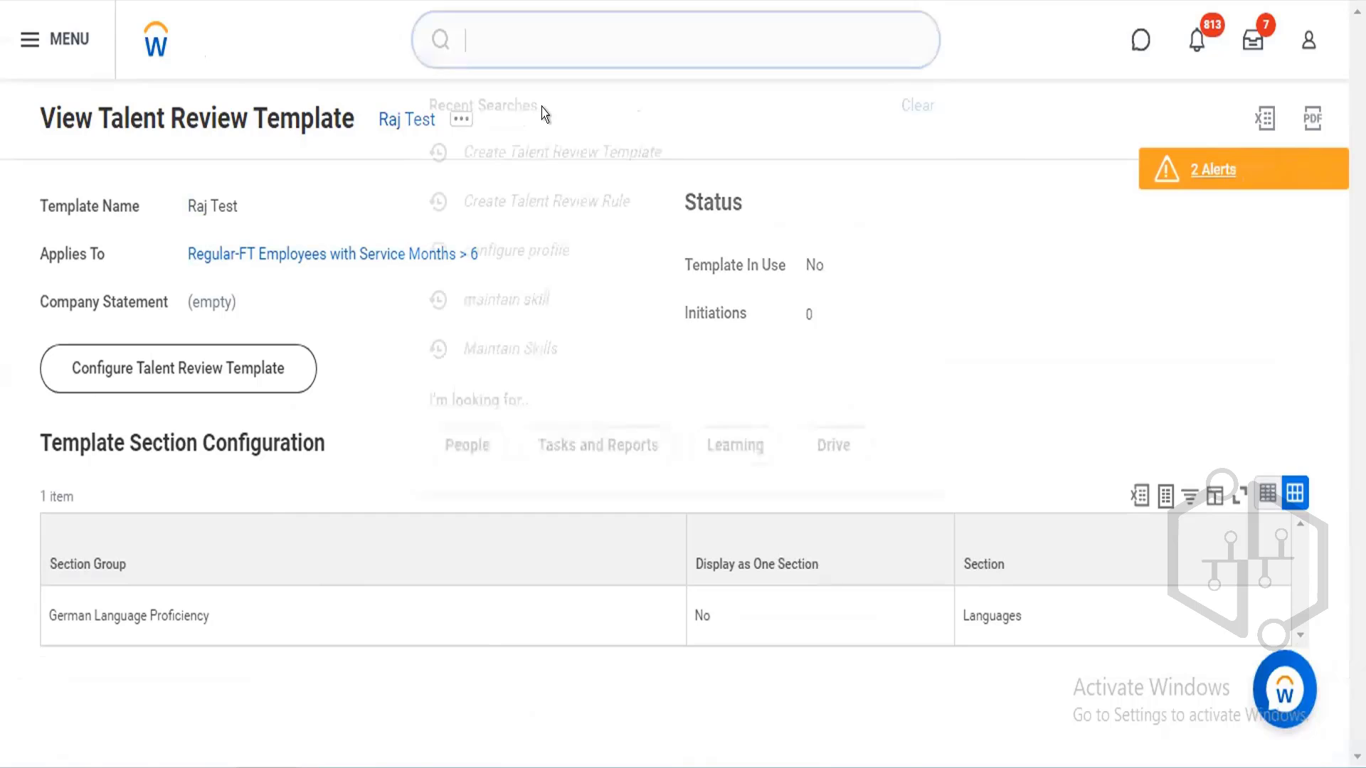
type("sta")
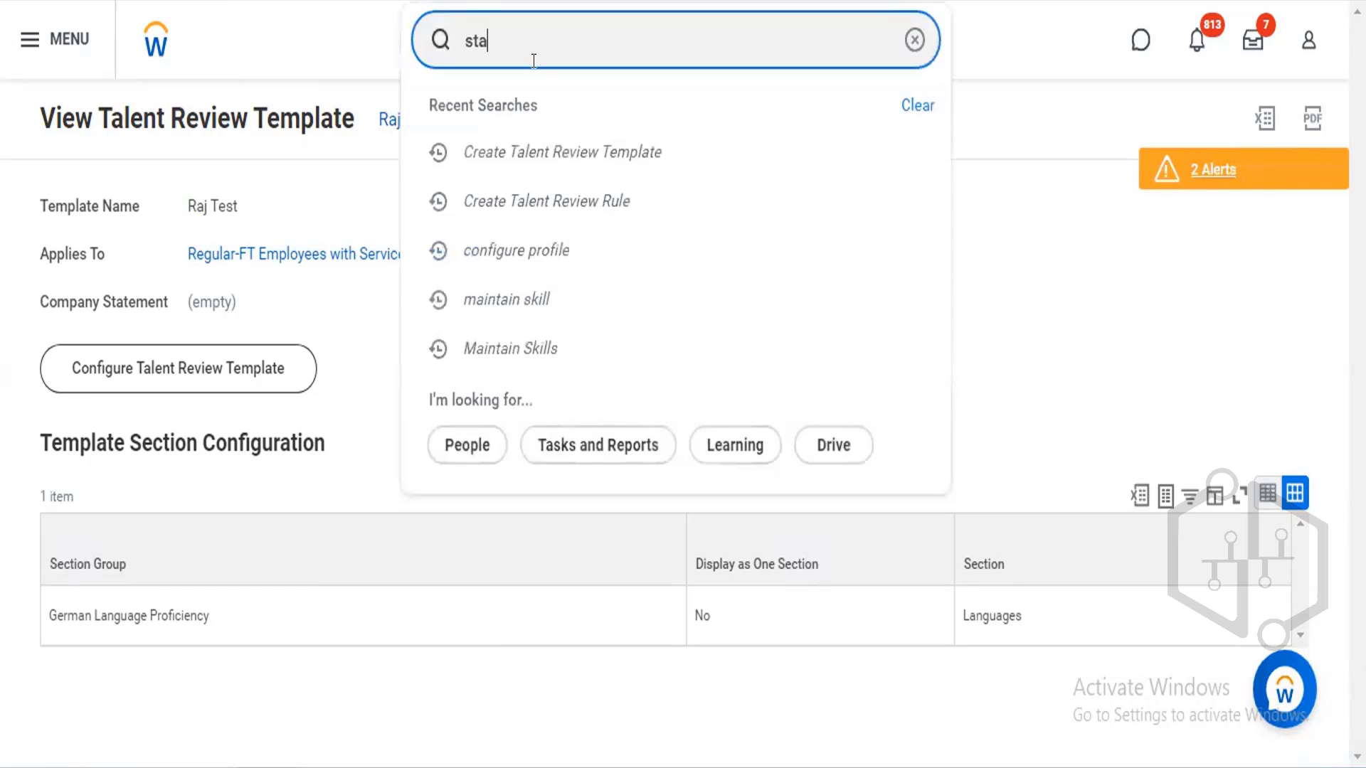
type("rt talent review")
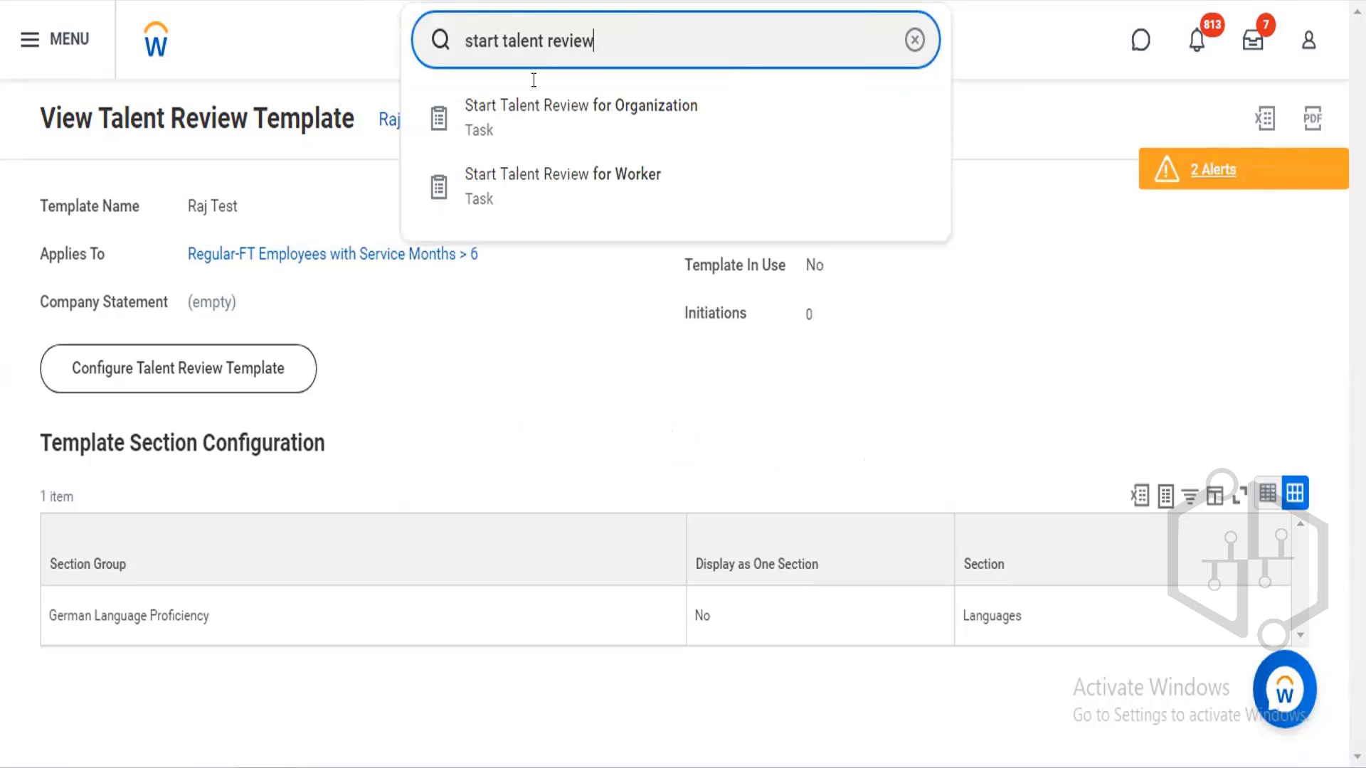
left_click(559, 176)
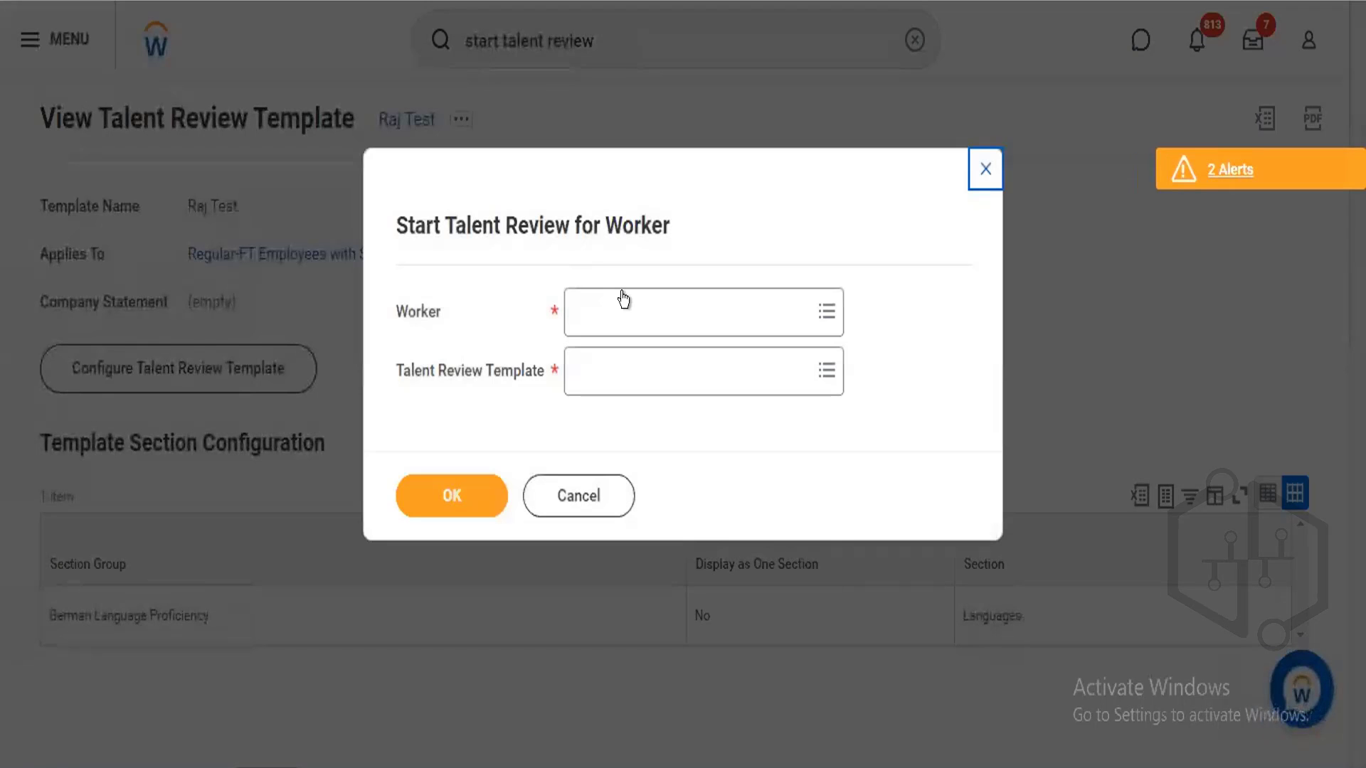
Step: Search the workers for the reviewee's first name and select the worker who is Director, Sales Operations for the talent review
left_click(624, 299)
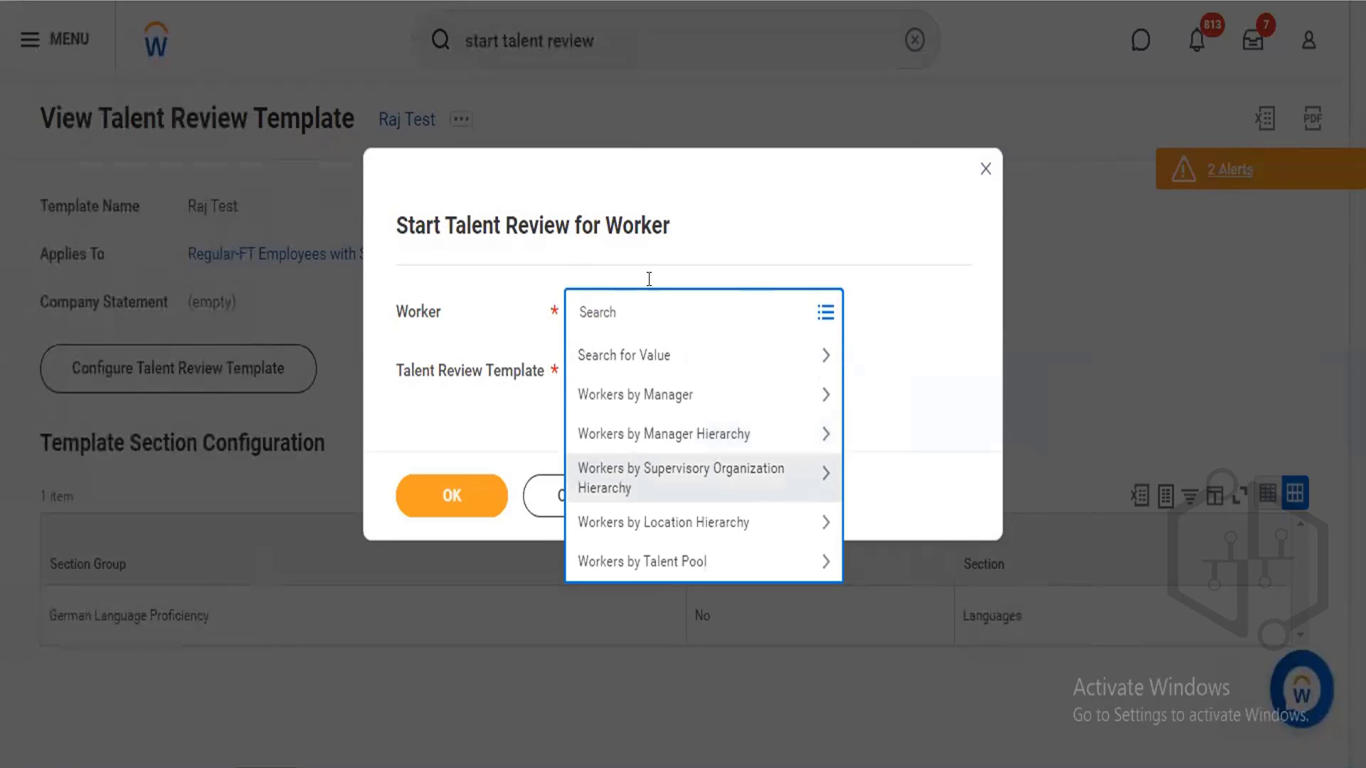
type("logan")
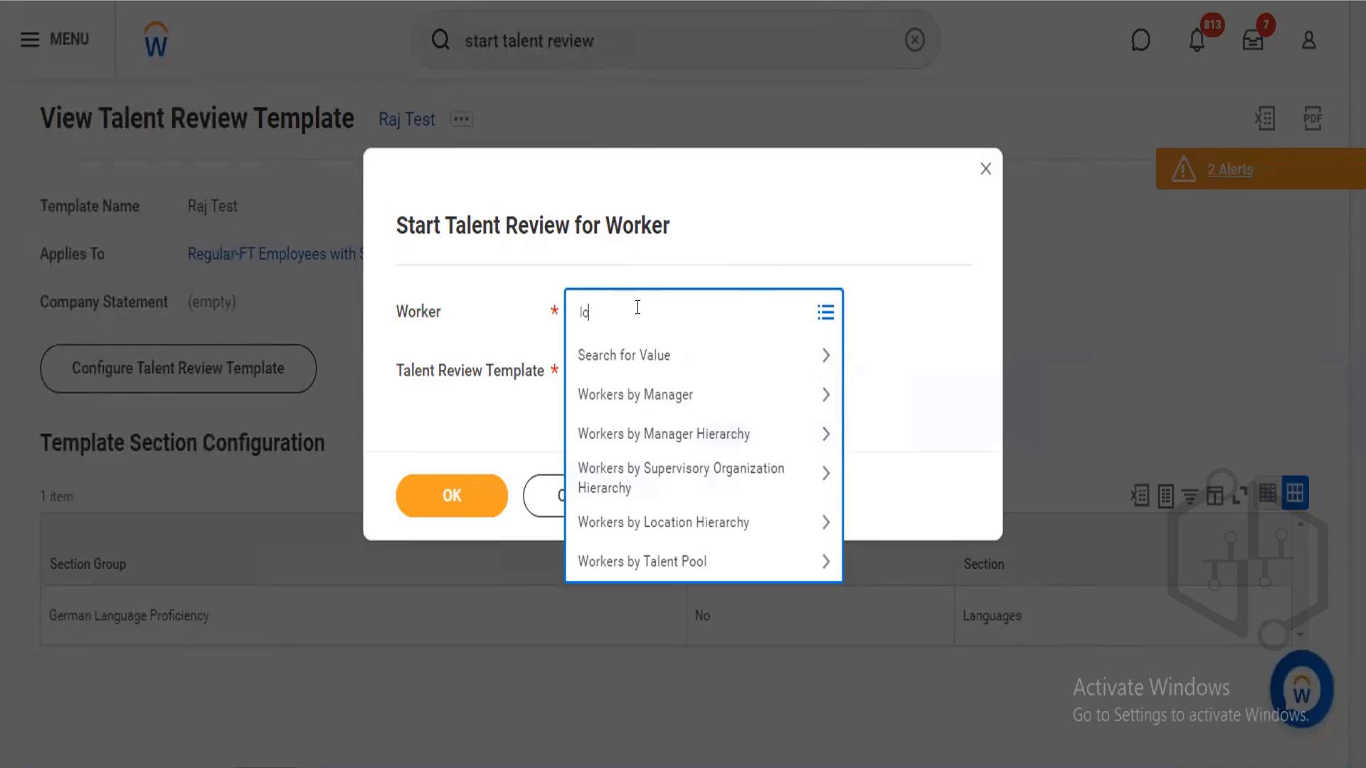
key("BackSpace")
key("BackSpace")
key("BackSpace")
key("BackSpace")
key("BackSpace")
type("mark")
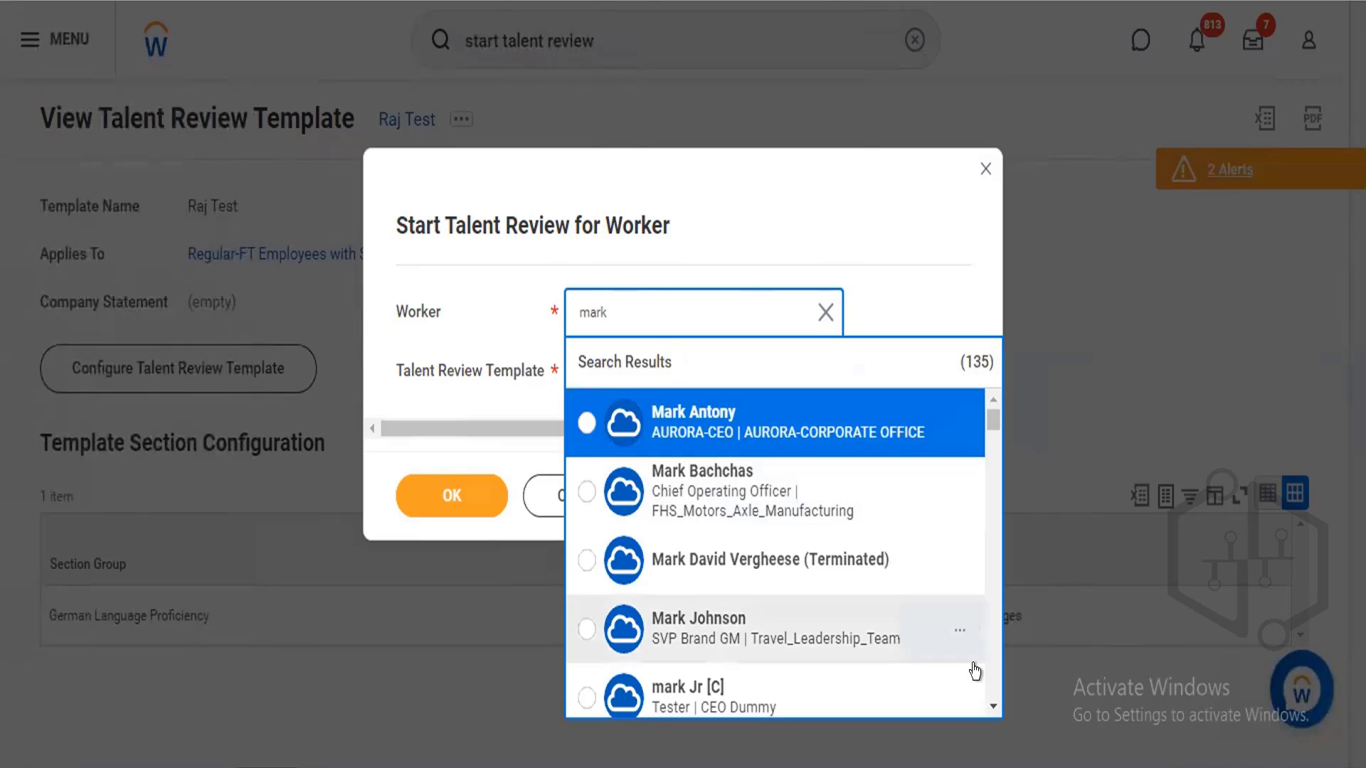
scroll(988, 705, "down", 3)
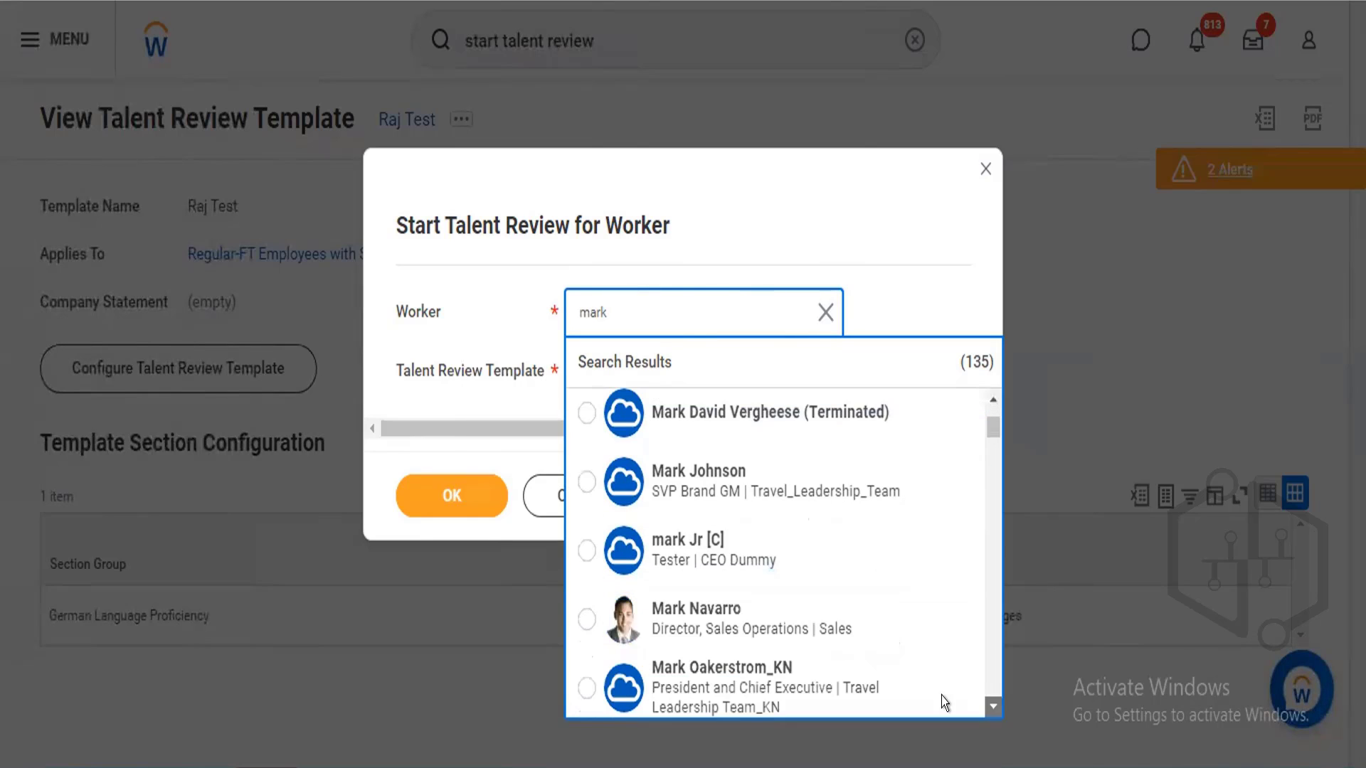
left_click(655, 559)
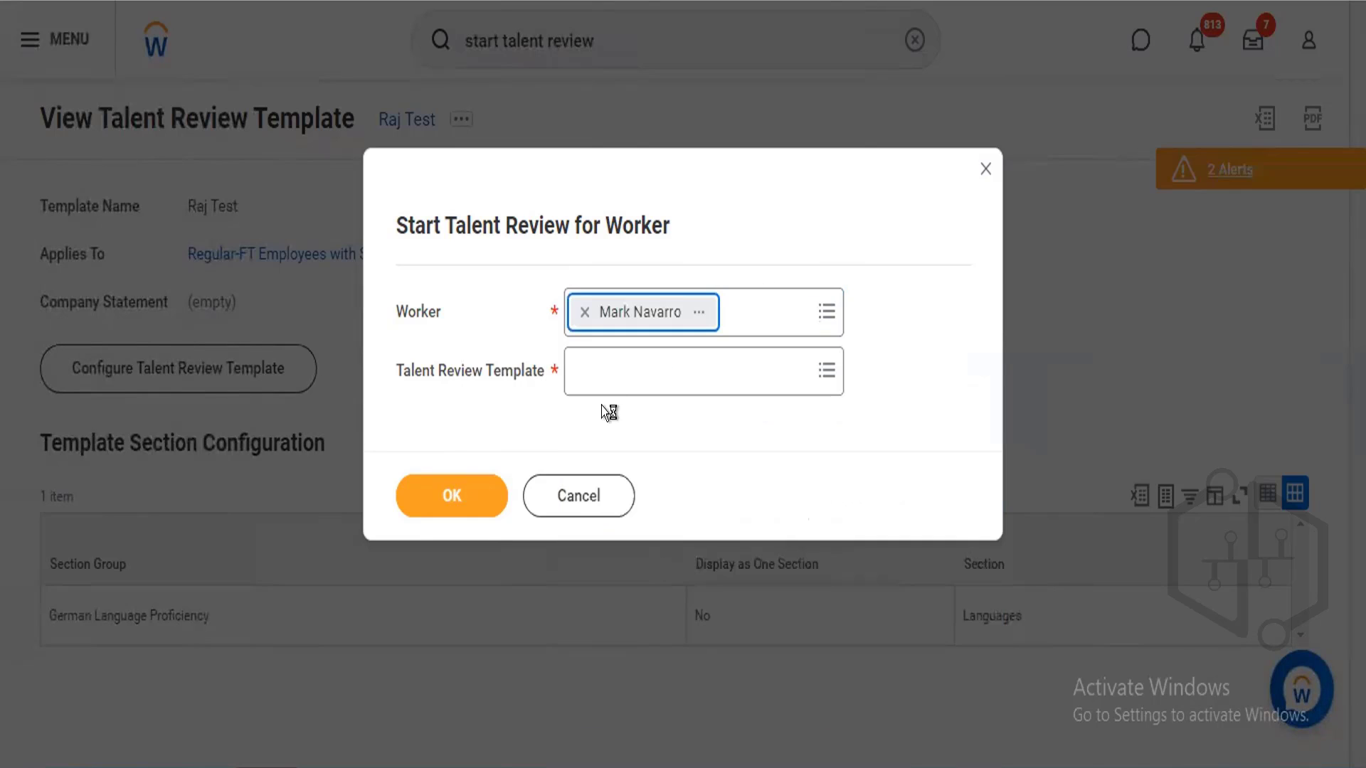
Step: Assign the newly configured German Language Proficiency template to the talent review and submit the request
left_click(616, 359)
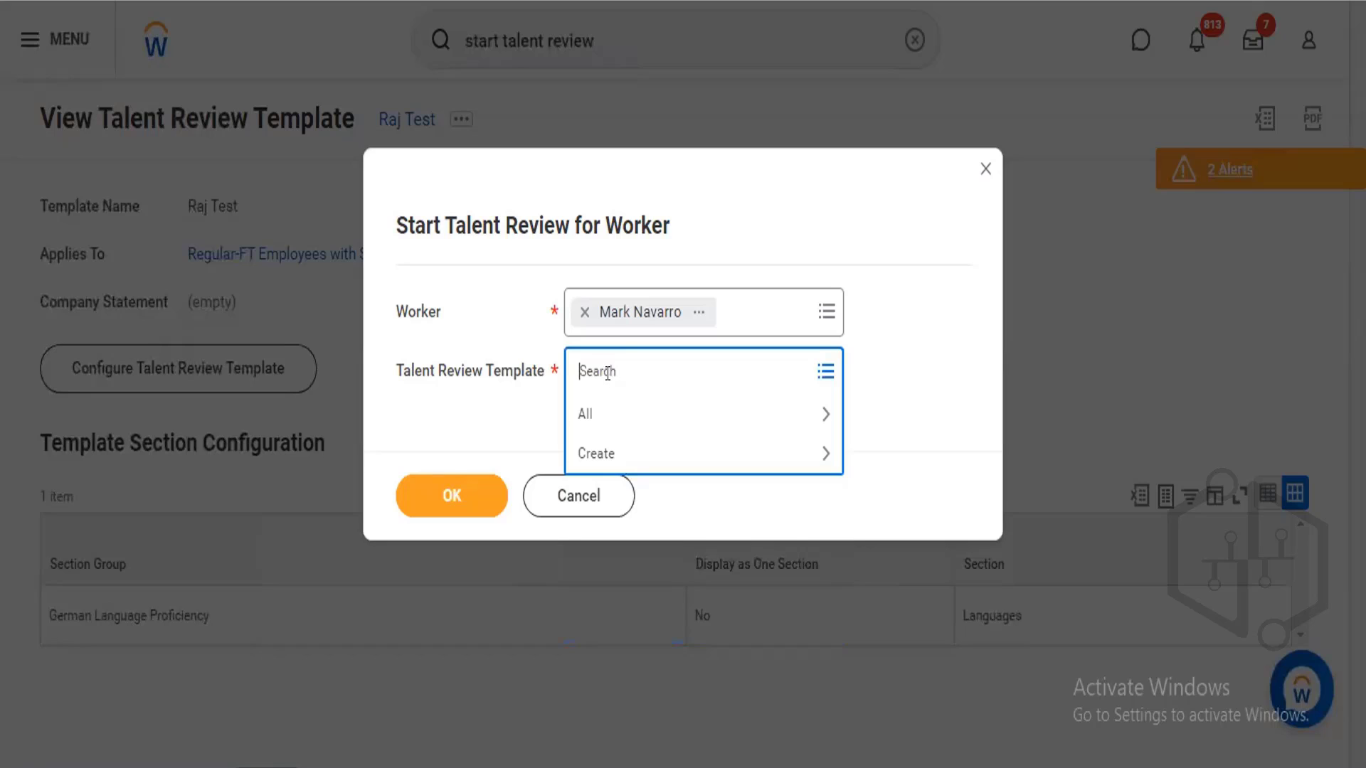
type("German")
key("BackSpace")
key("BackSpace")
key("BackSpace")
key("BackSpace")
key("BackSpace")
type("Raj")
key("Return")
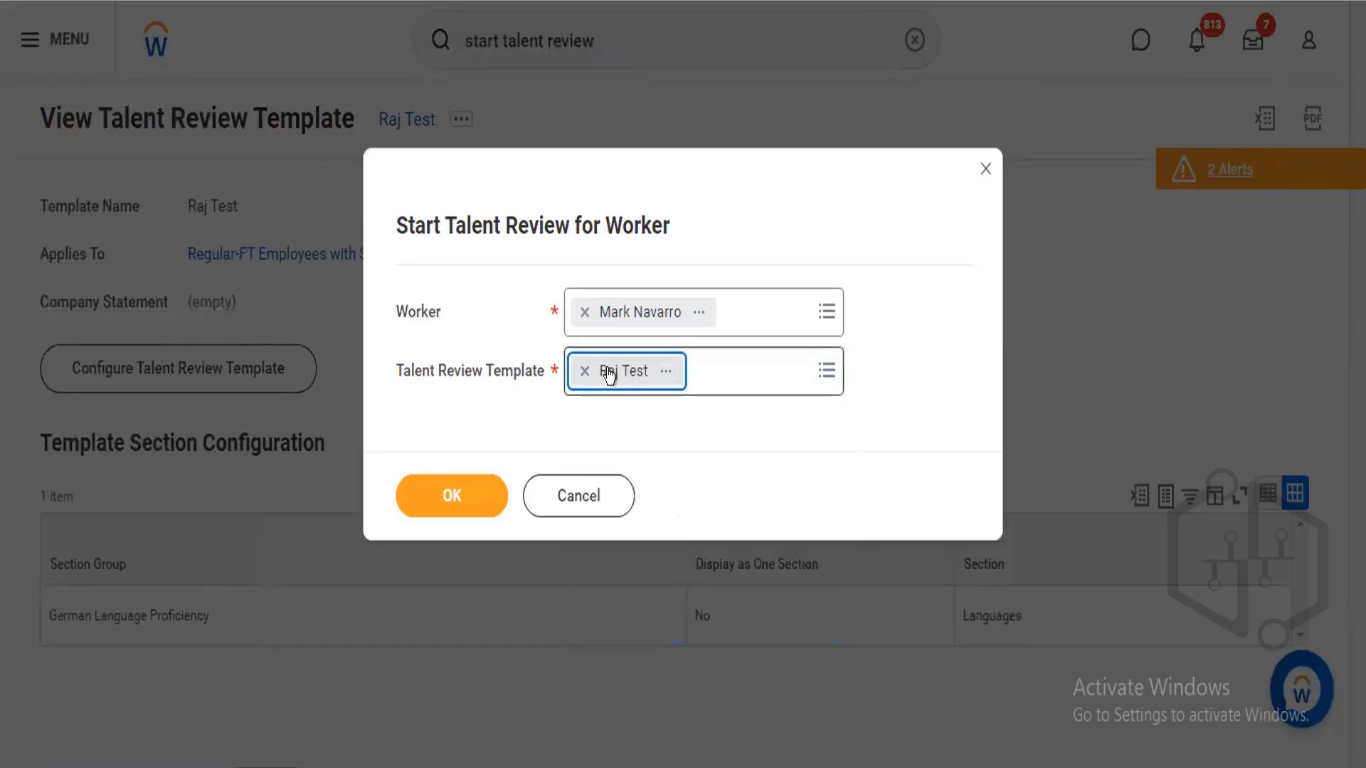
left_click(466, 498)
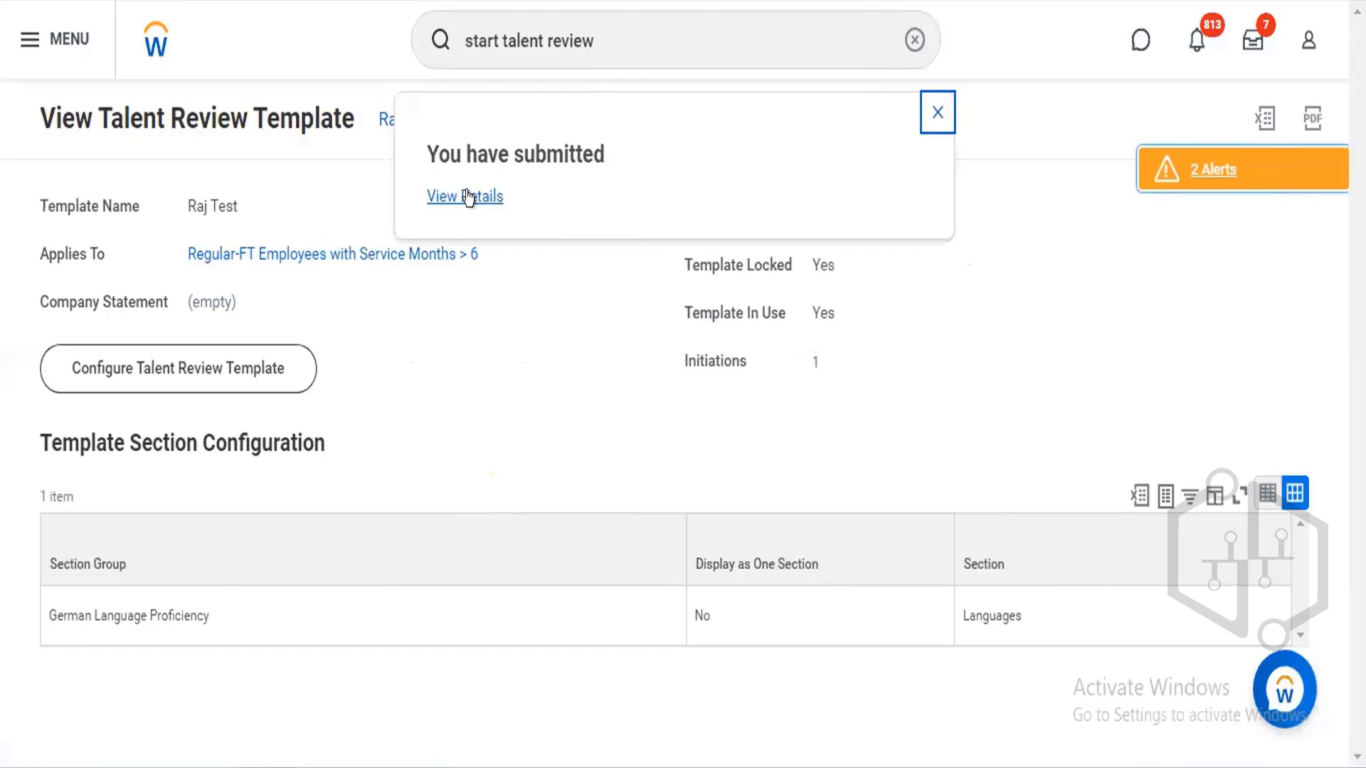
Step: Open the submitted talent review's details and examine its process history for the step awaiting action
left_click(467, 197)
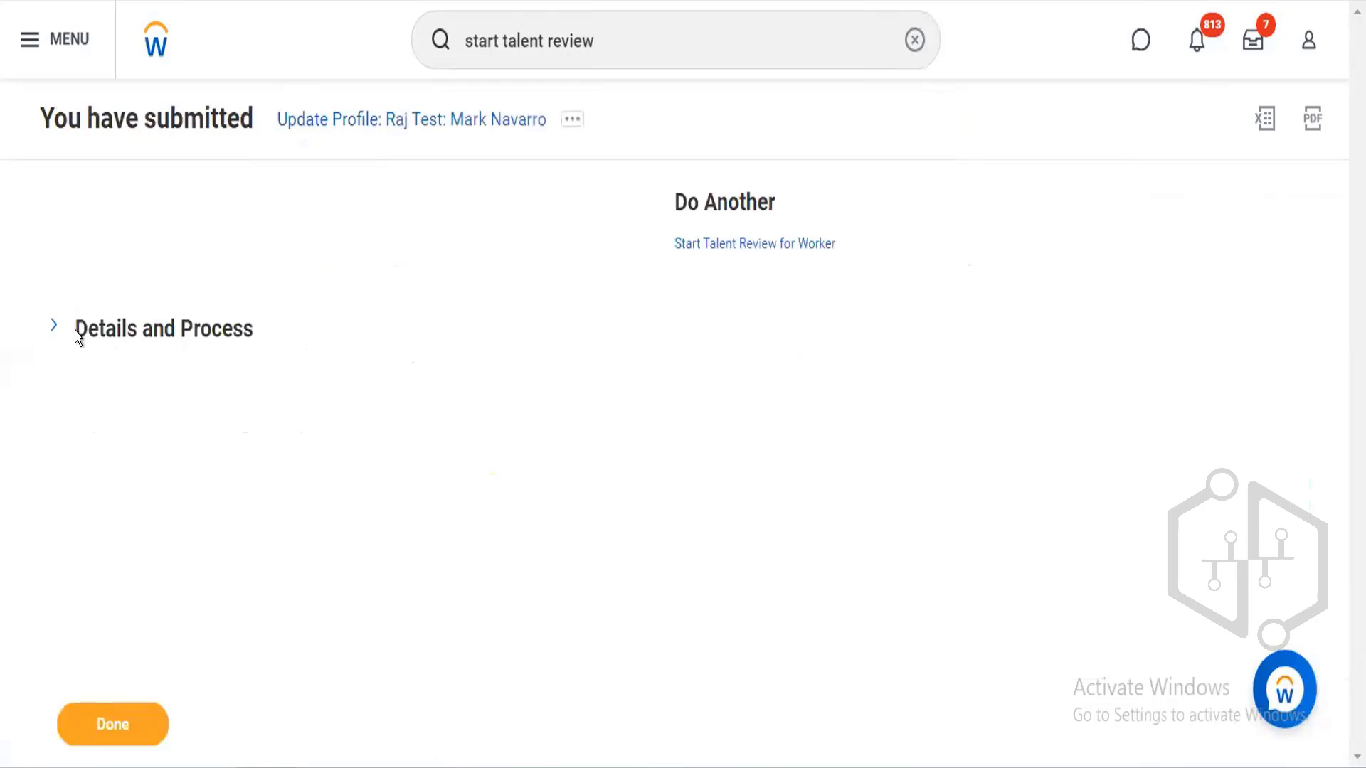
left_click(50, 320)
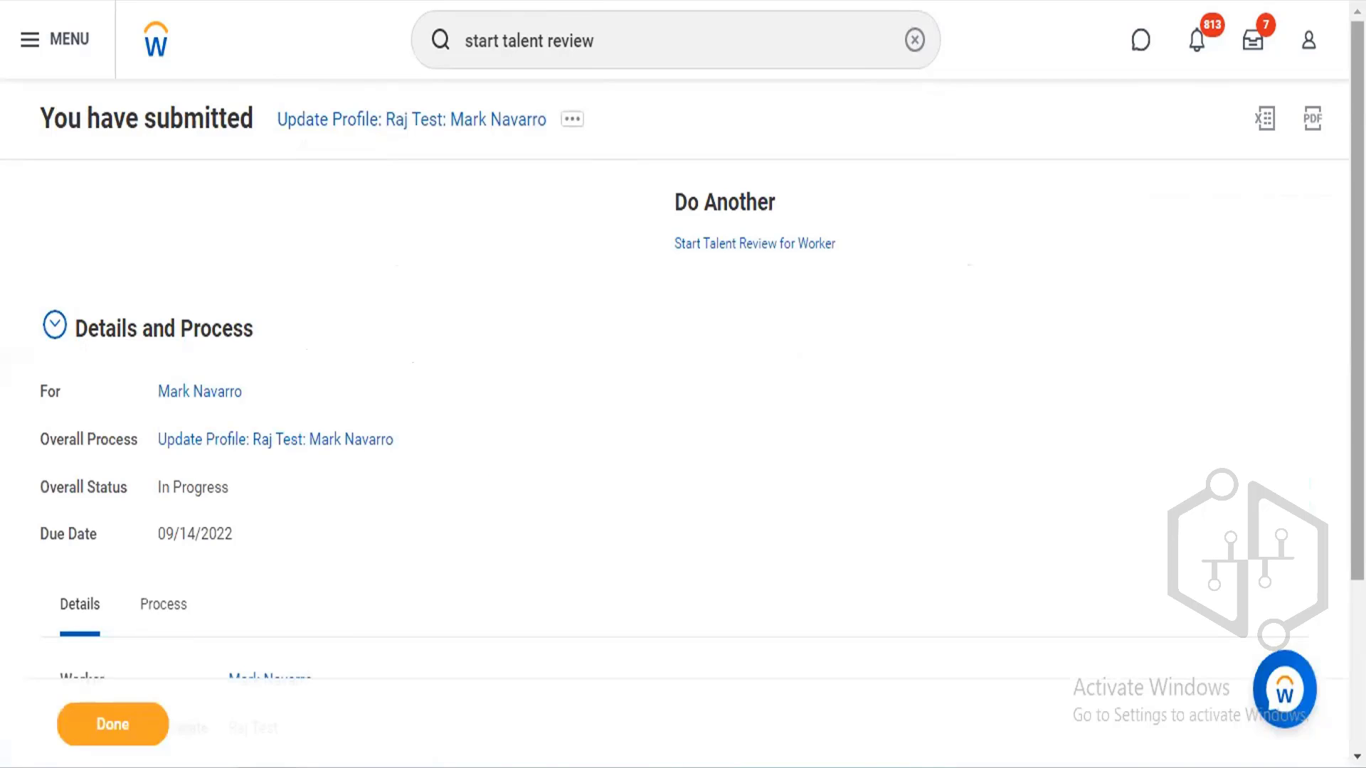
scroll(222, 534, "down", 2)
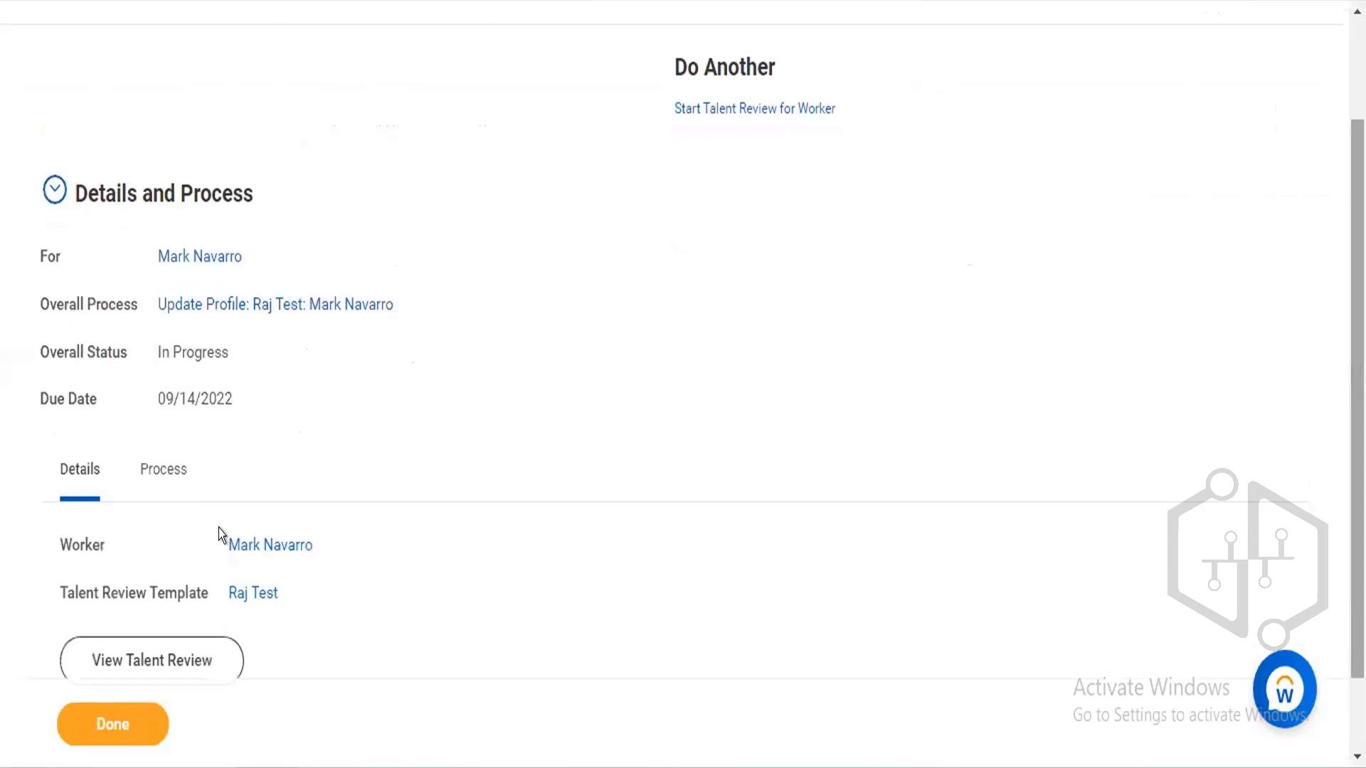
left_click(142, 456)
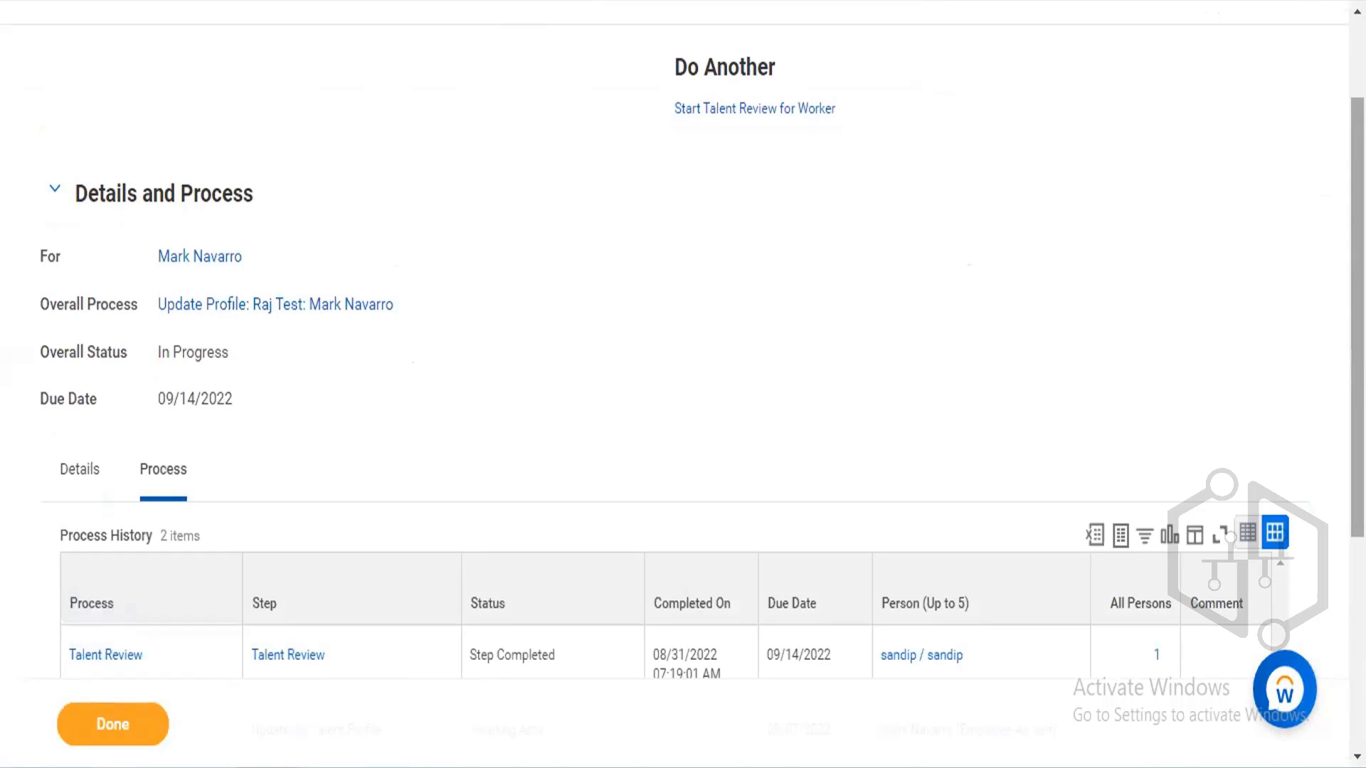
scroll(1204, 561, "down", 5)
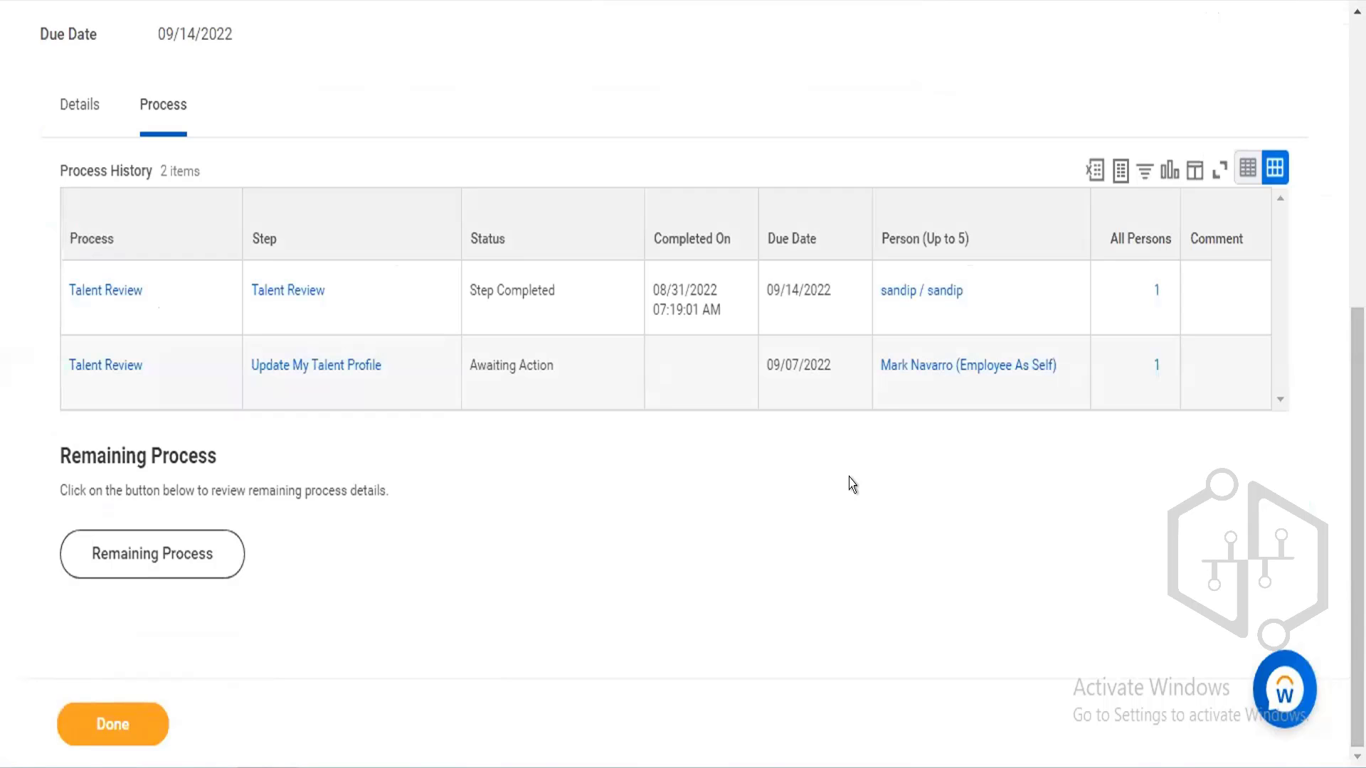
Step: Start a proxy session as the worker assigned to the Update My Talent Profile step
mouse_move(916, 374)
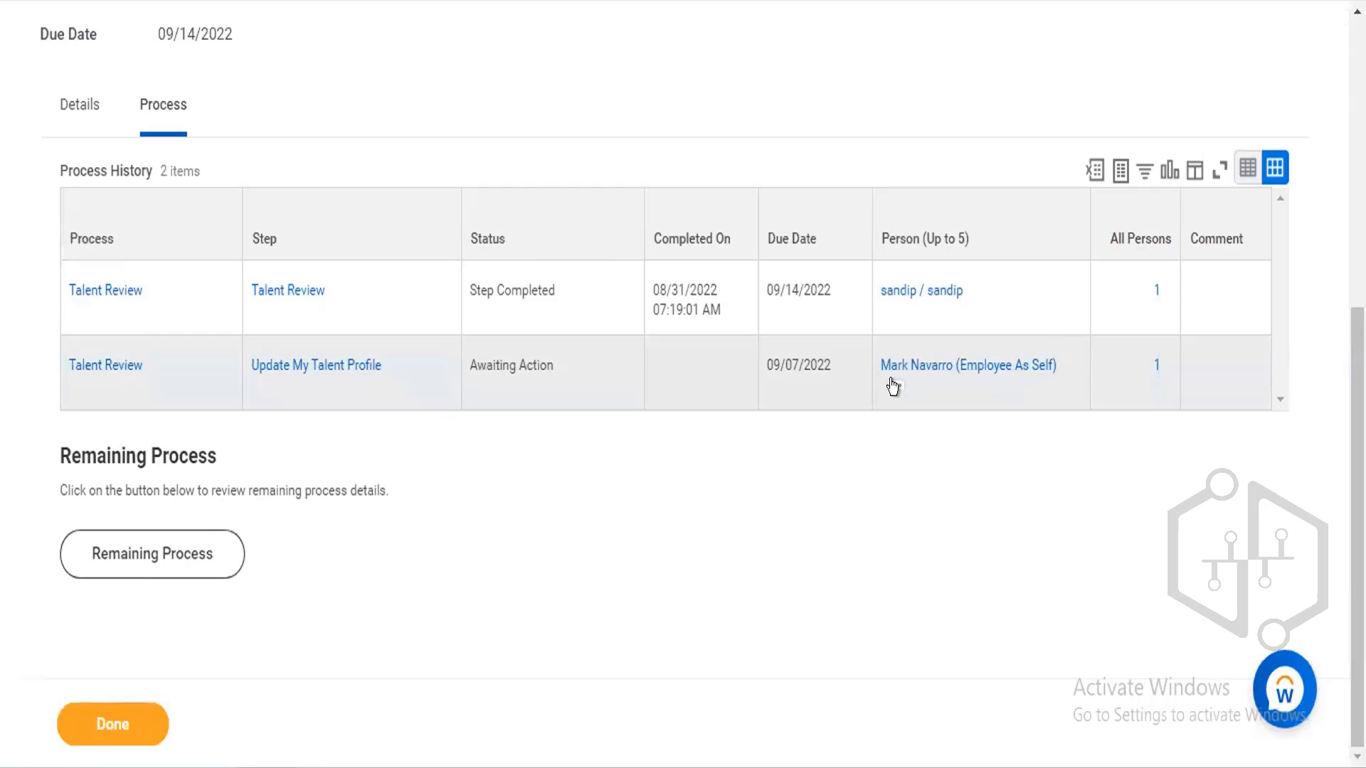
left_click(894, 386)
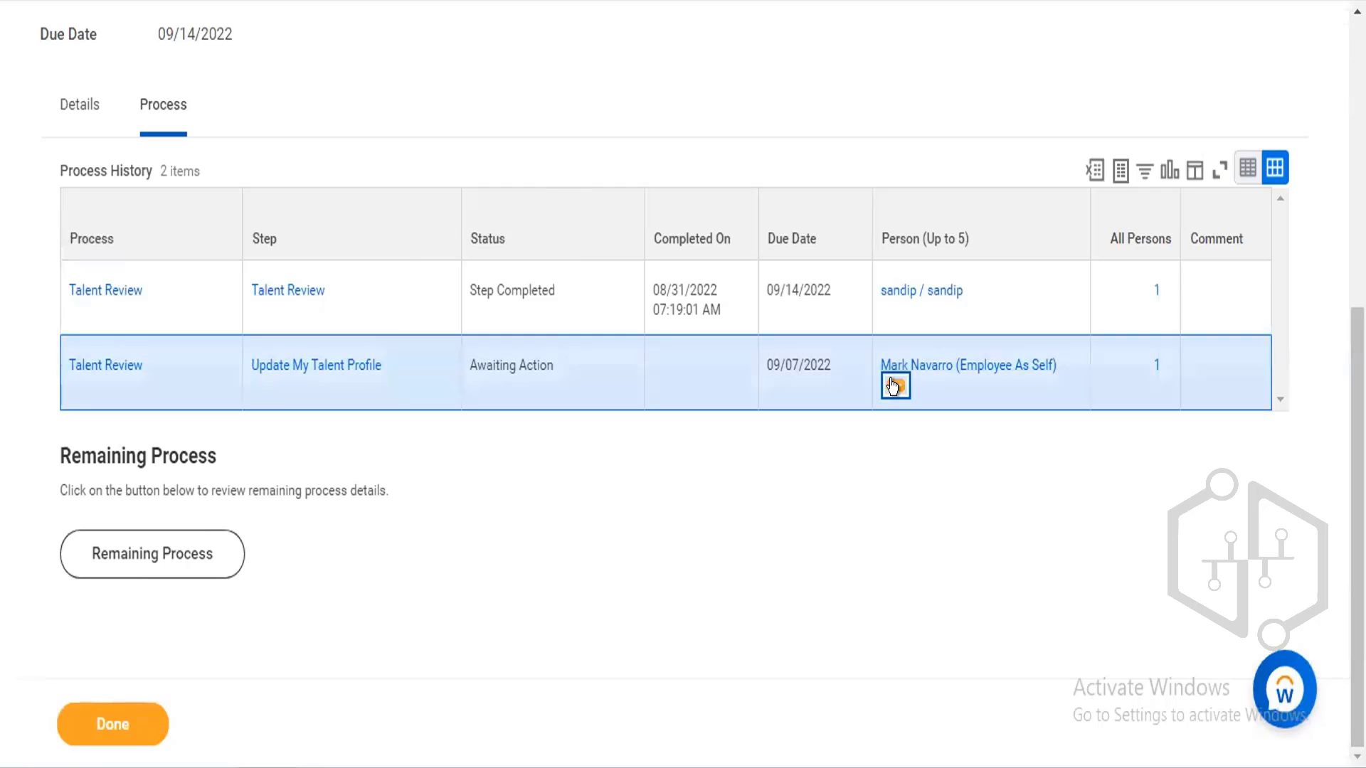
left_click(894, 386)
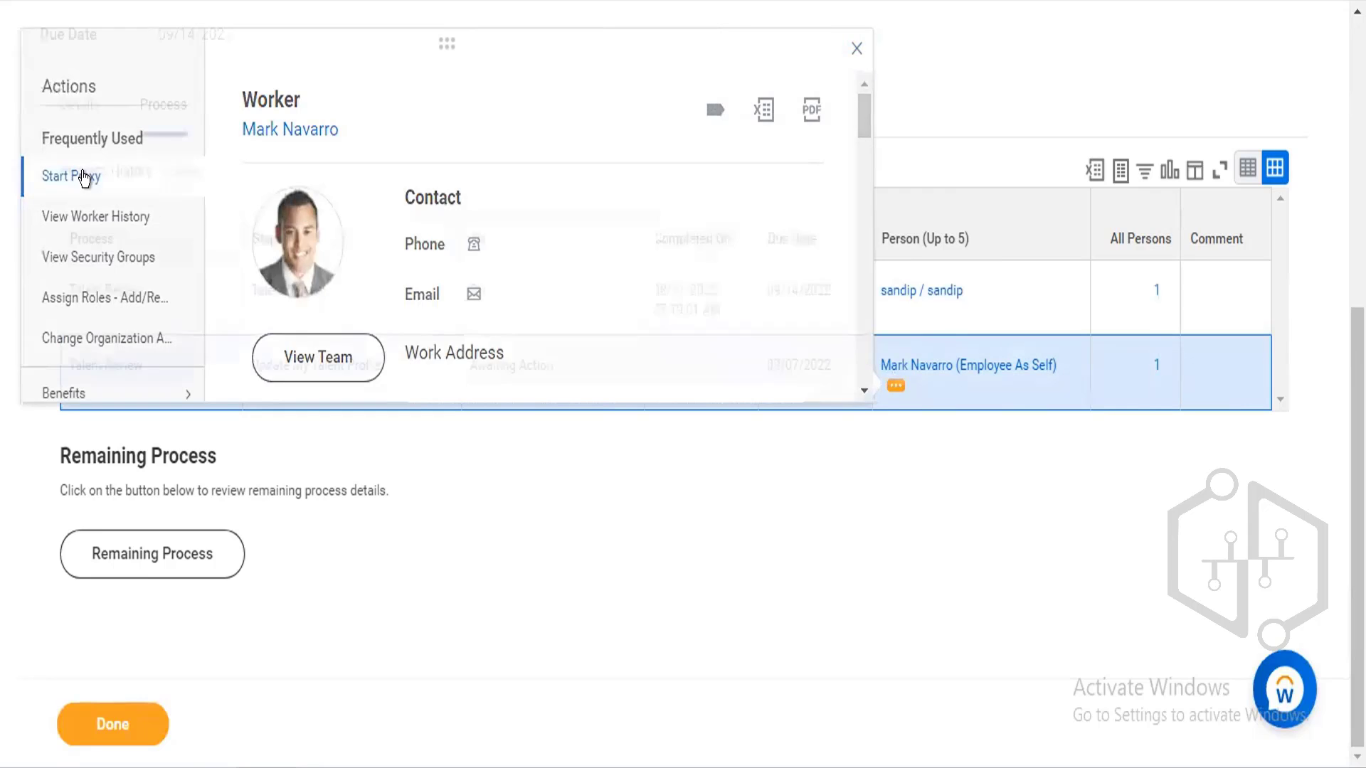
left_click(84, 178)
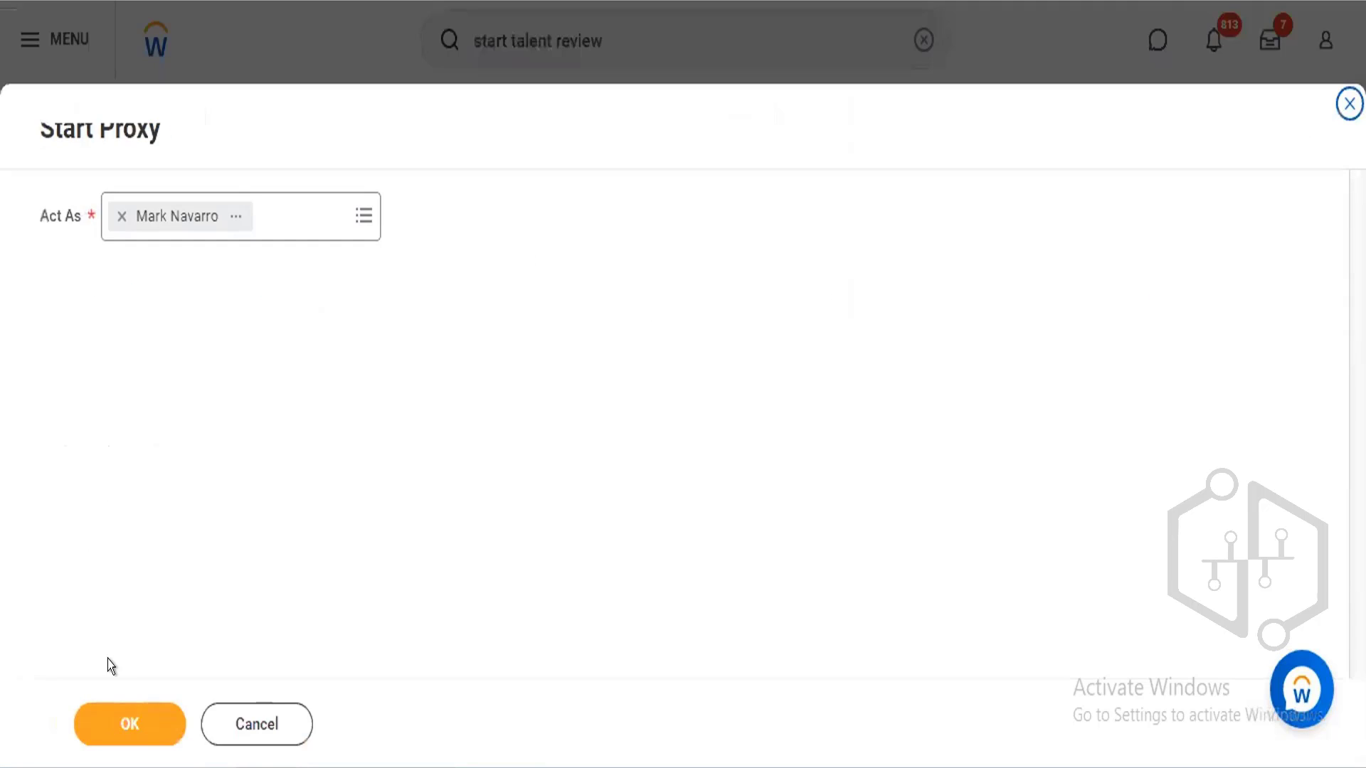
left_click(110, 719)
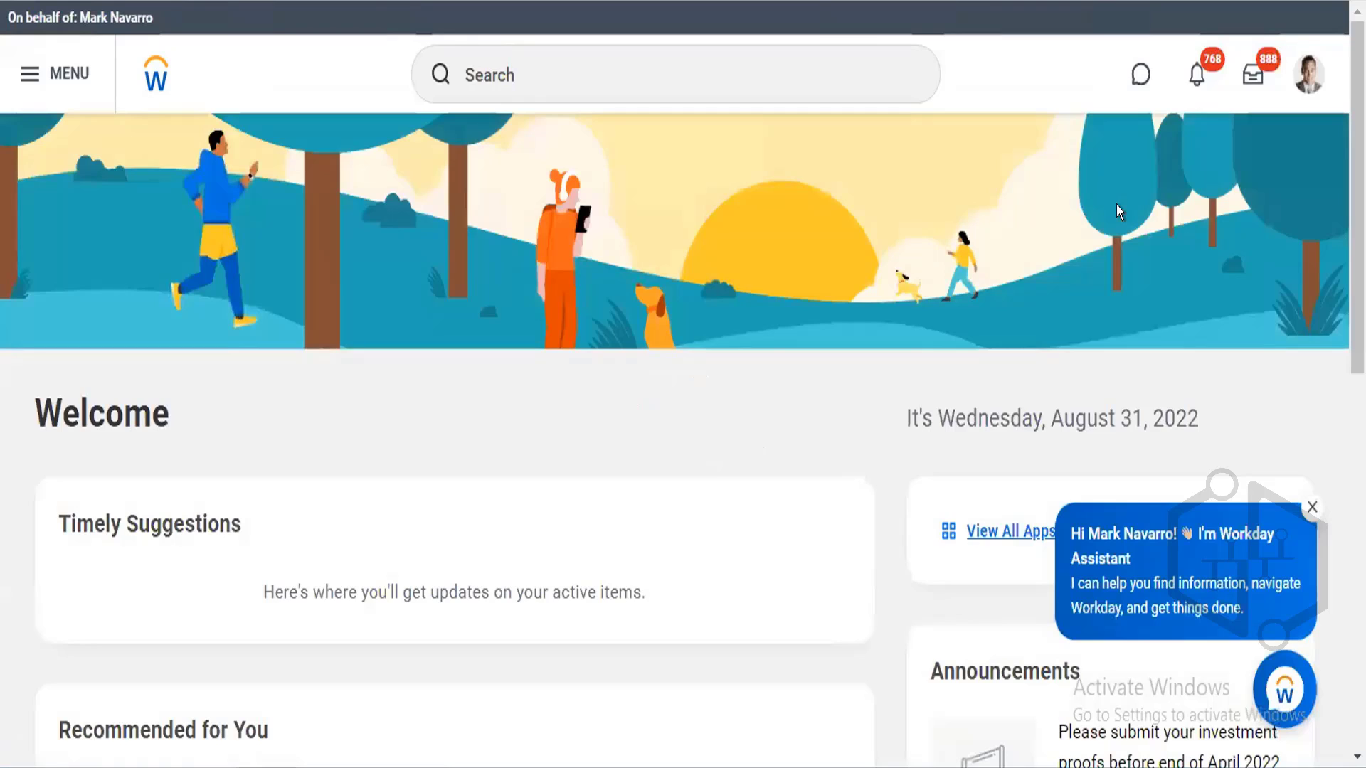
Step: Open the worker's newest Update Profile inbox task in the Guided Editor
left_click(1242, 71)
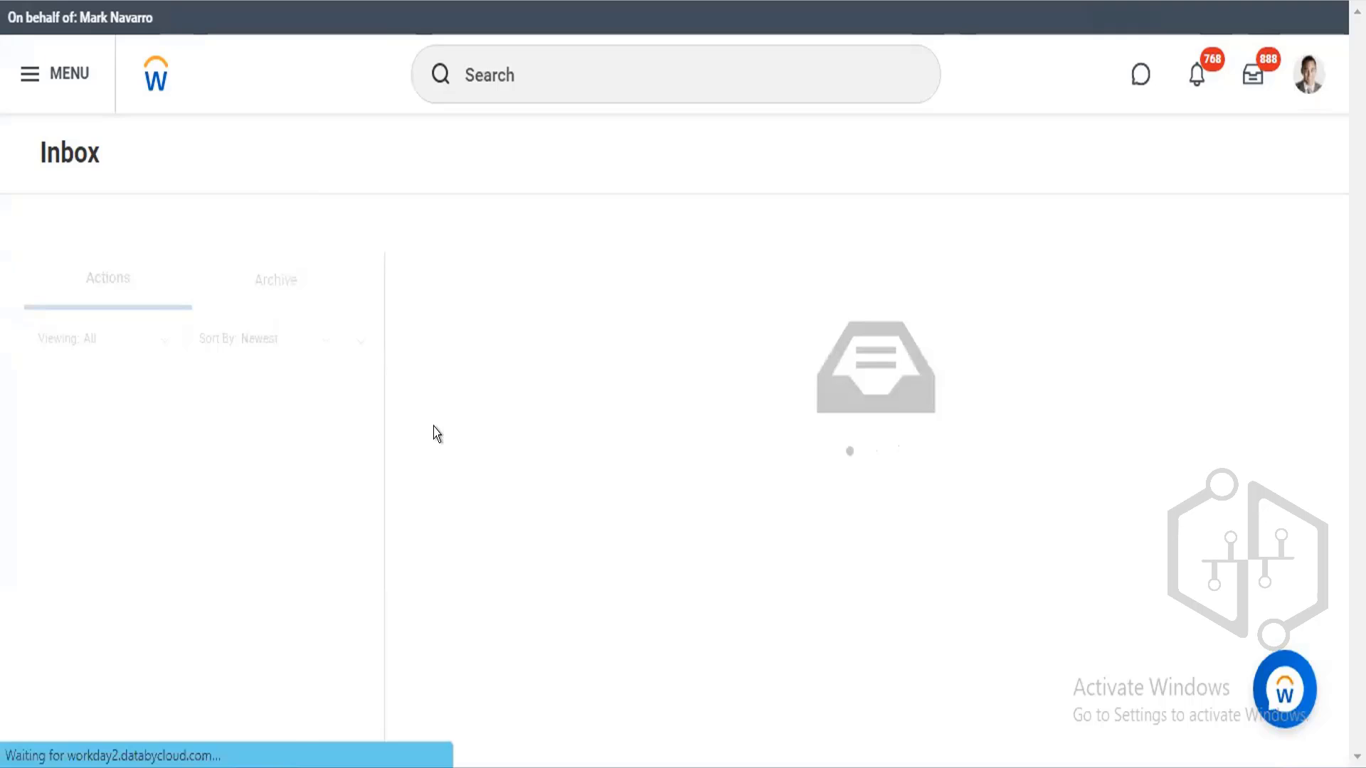
left_click(114, 425)
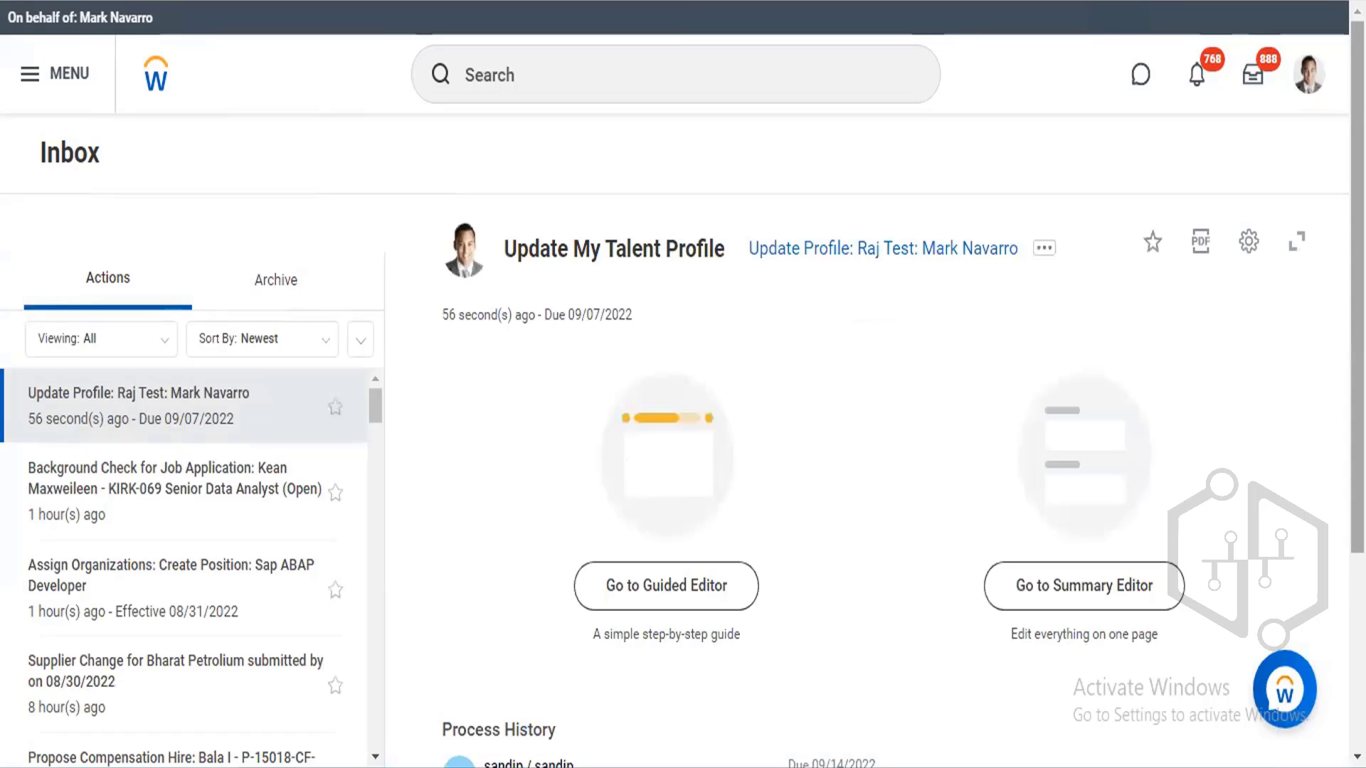
scroll(683, 384, "down", 2)
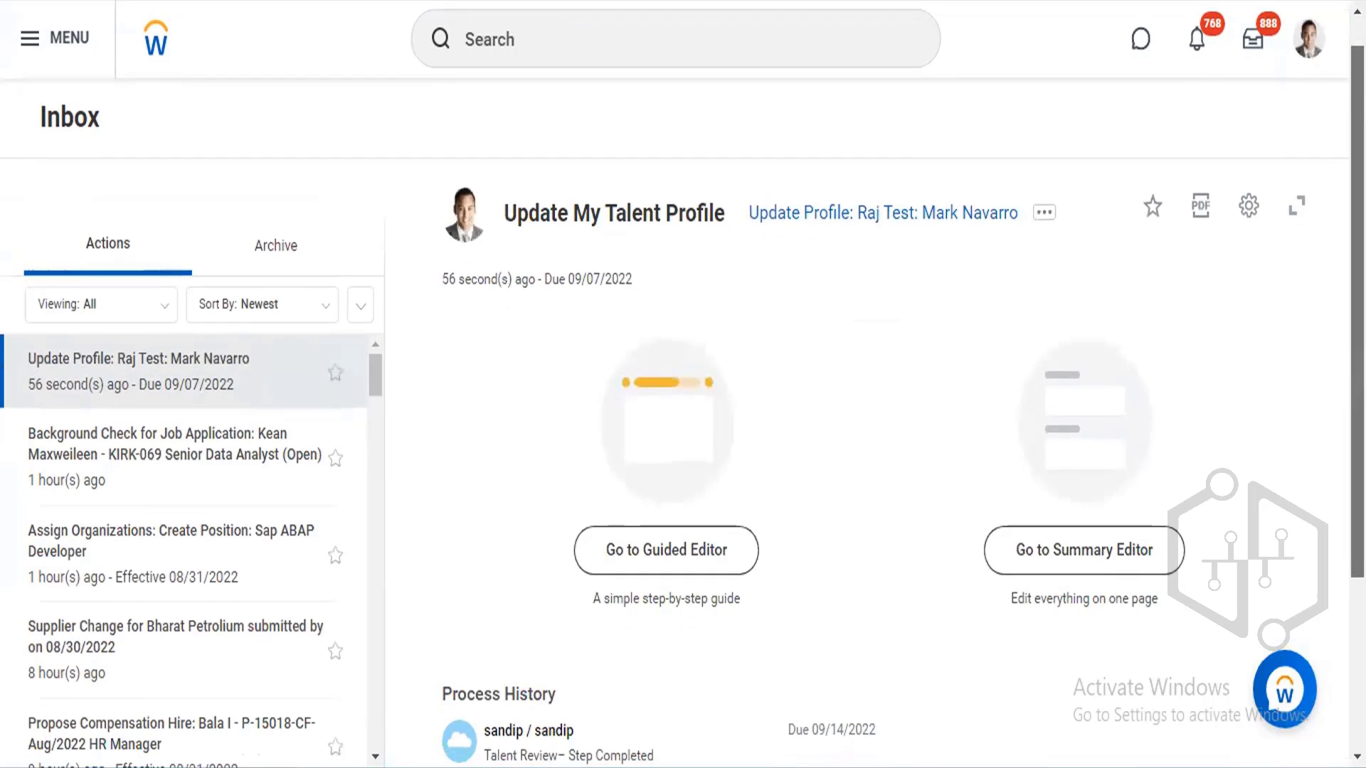
scroll(768, 580, "down", 2)
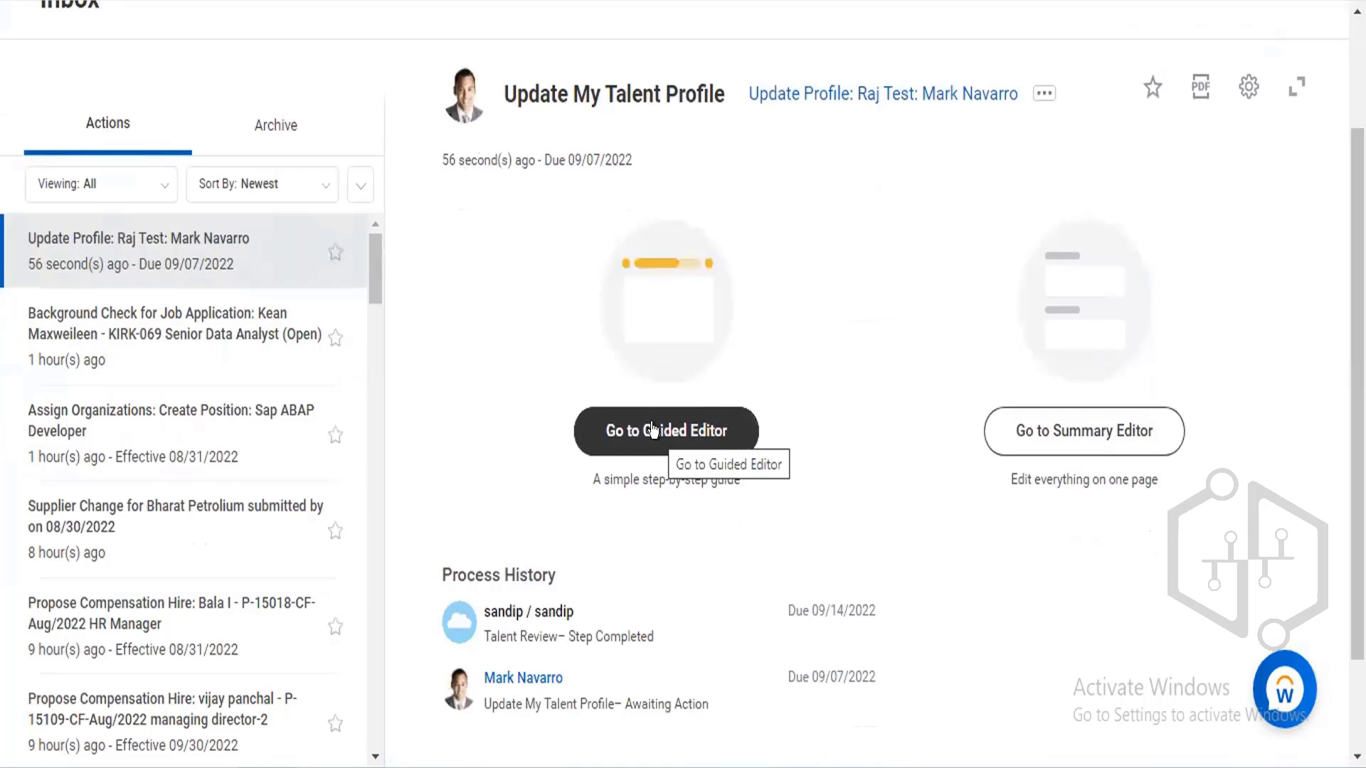
left_click(653, 430)
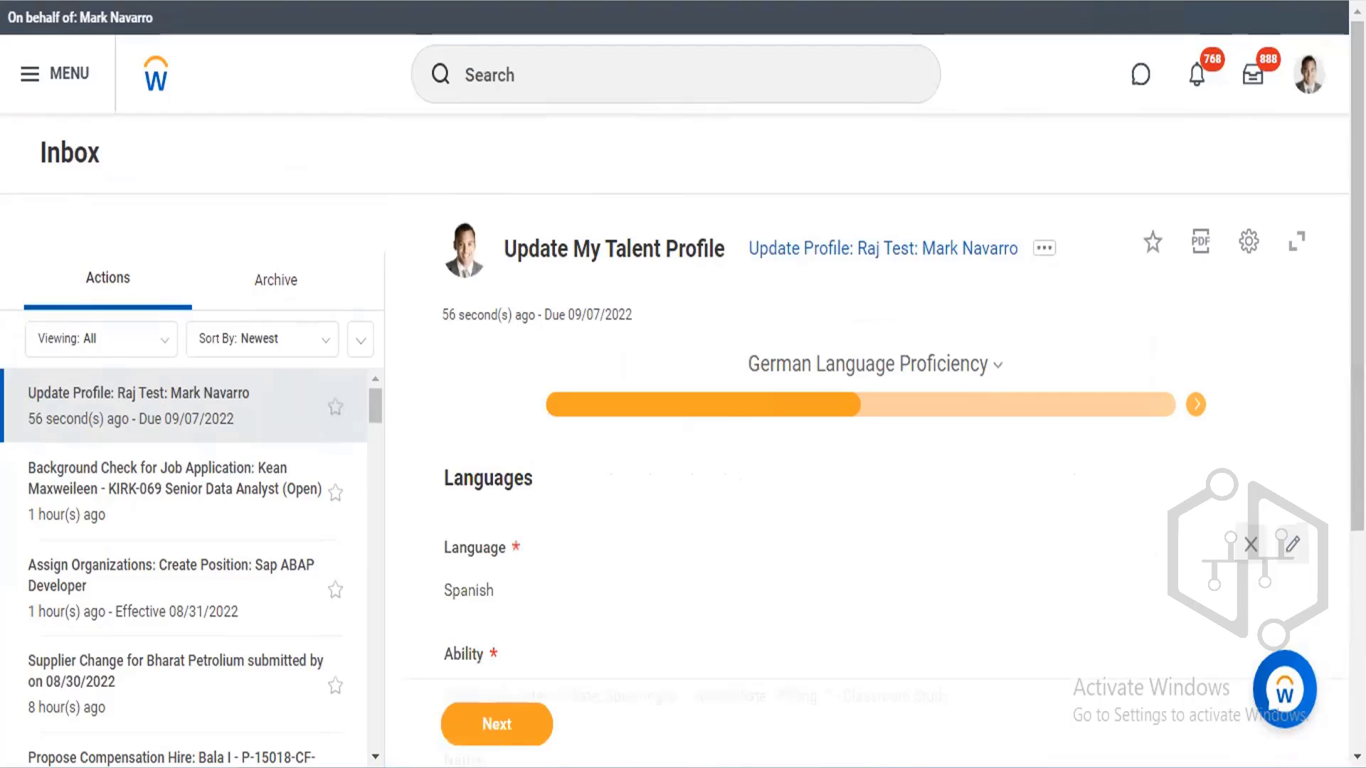
Step: Add German to the worker's Languages section with the ability Writing: 4 - Advanced
scroll(1220, 434, "down", 5)
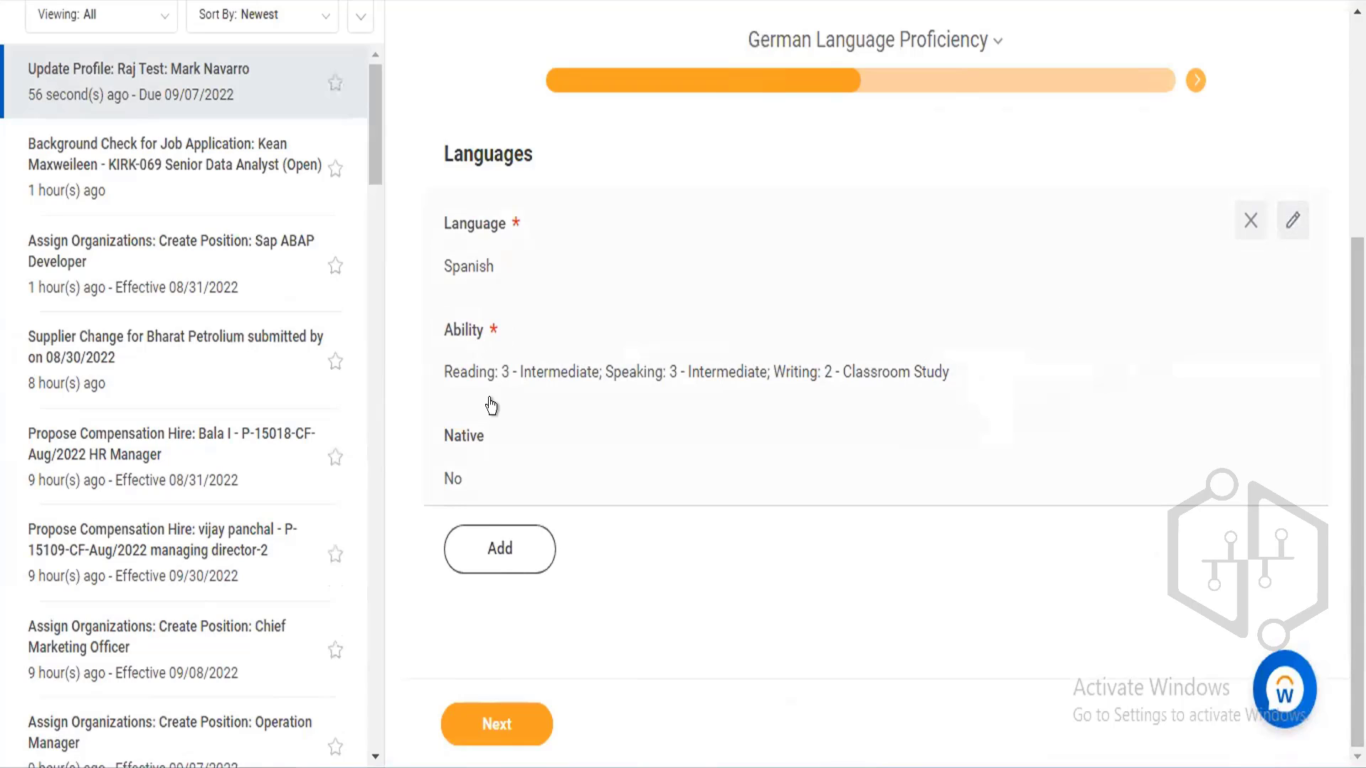
left_click(512, 545)
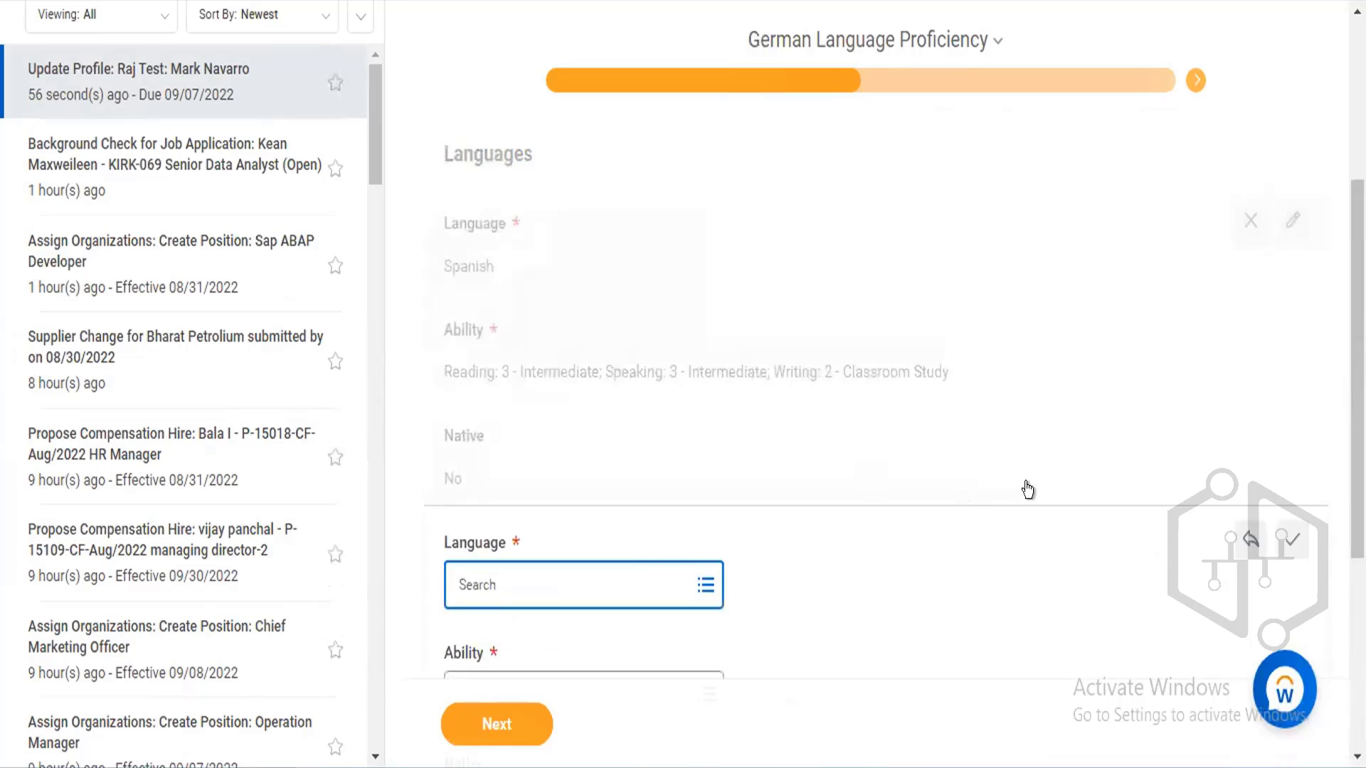
type("german")
key("Return")
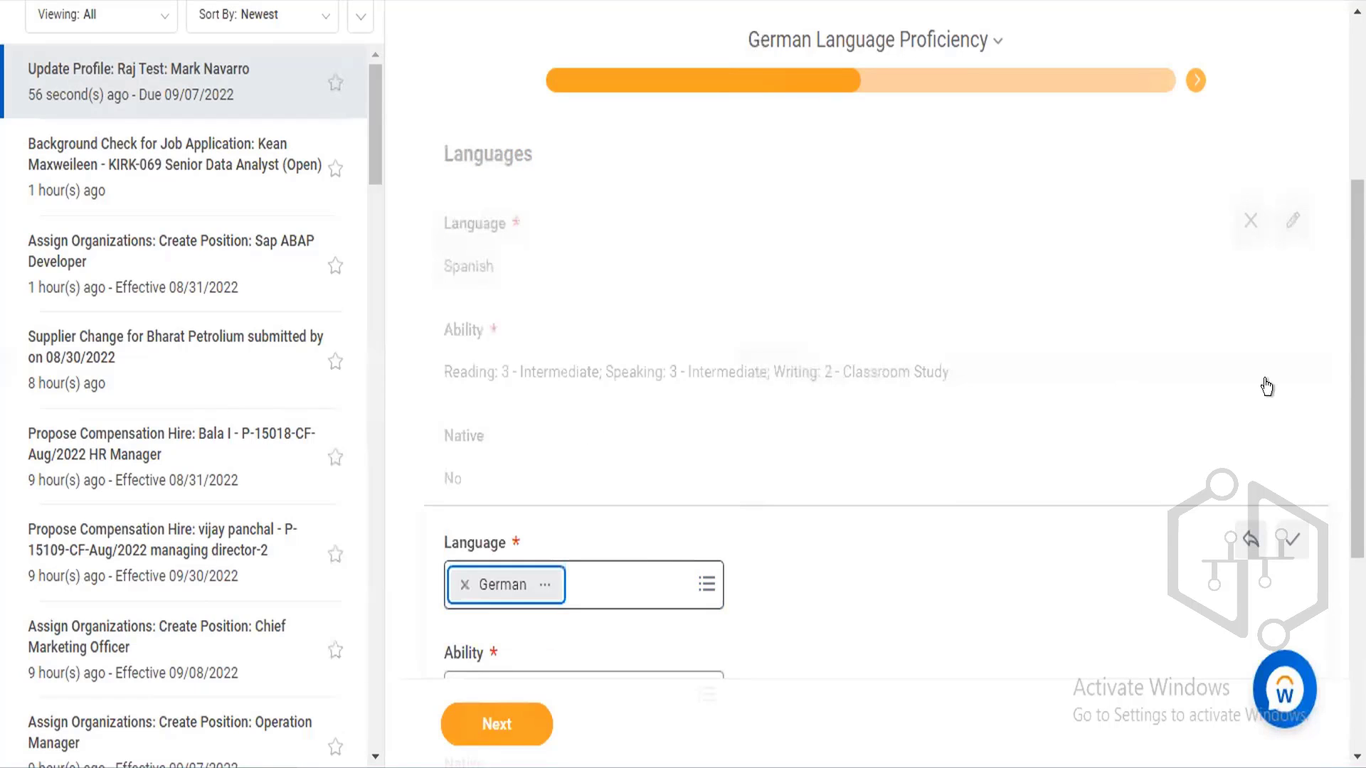
scroll(523, 642, "down", 2)
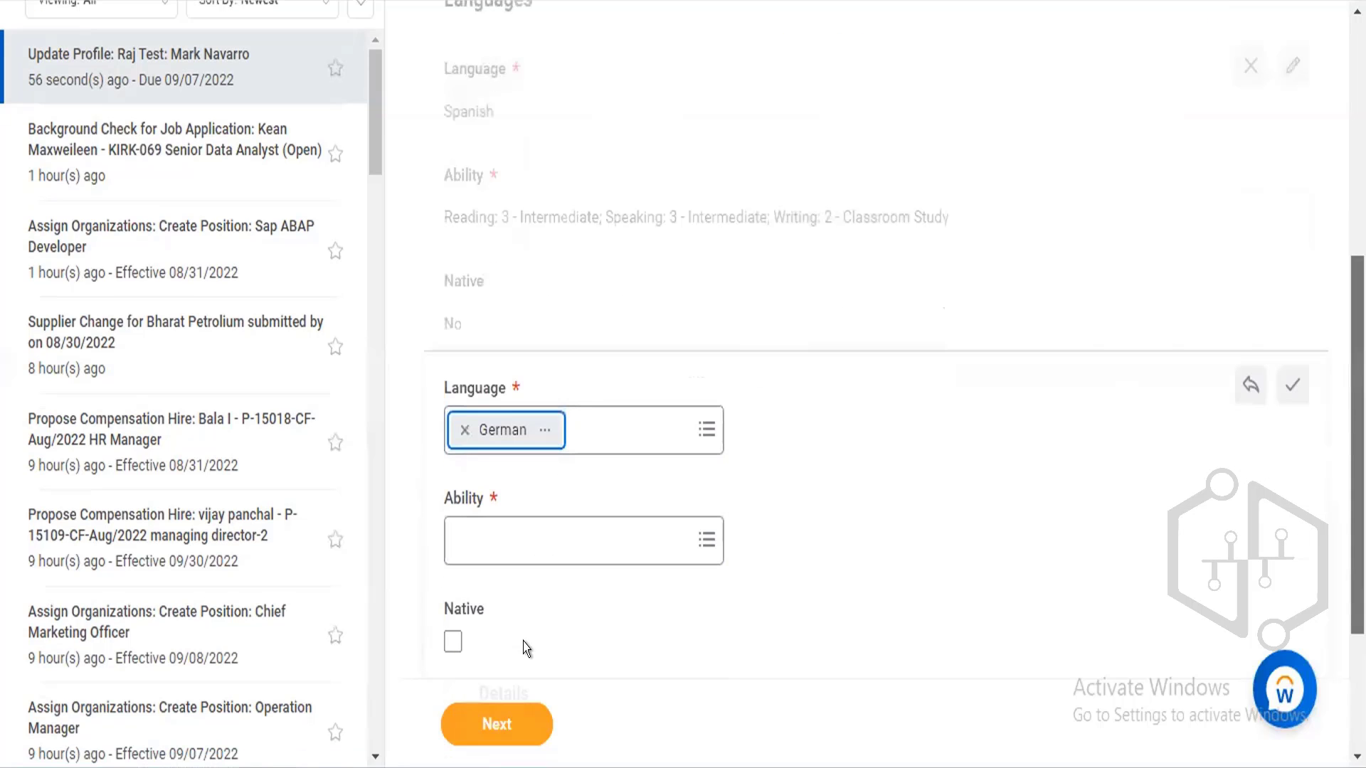
left_click(508, 546)
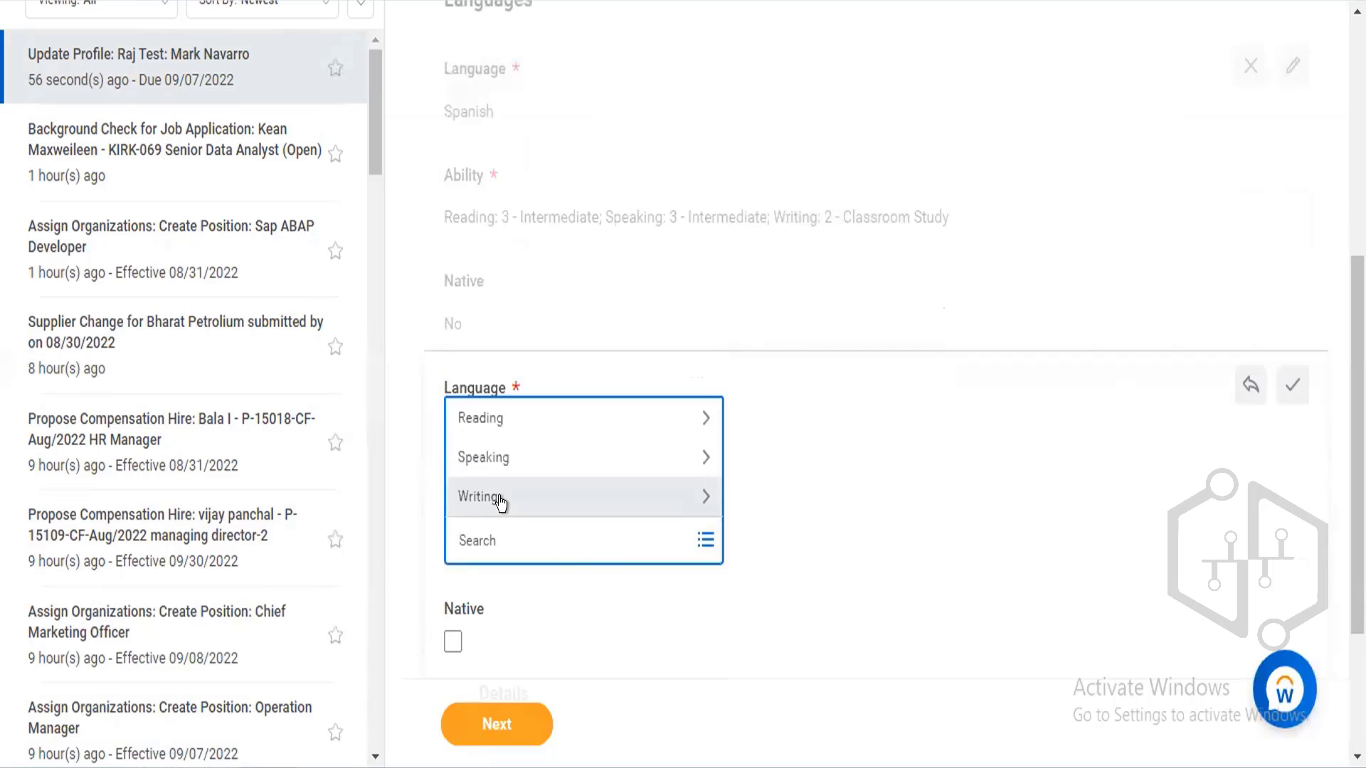
left_click(498, 496)
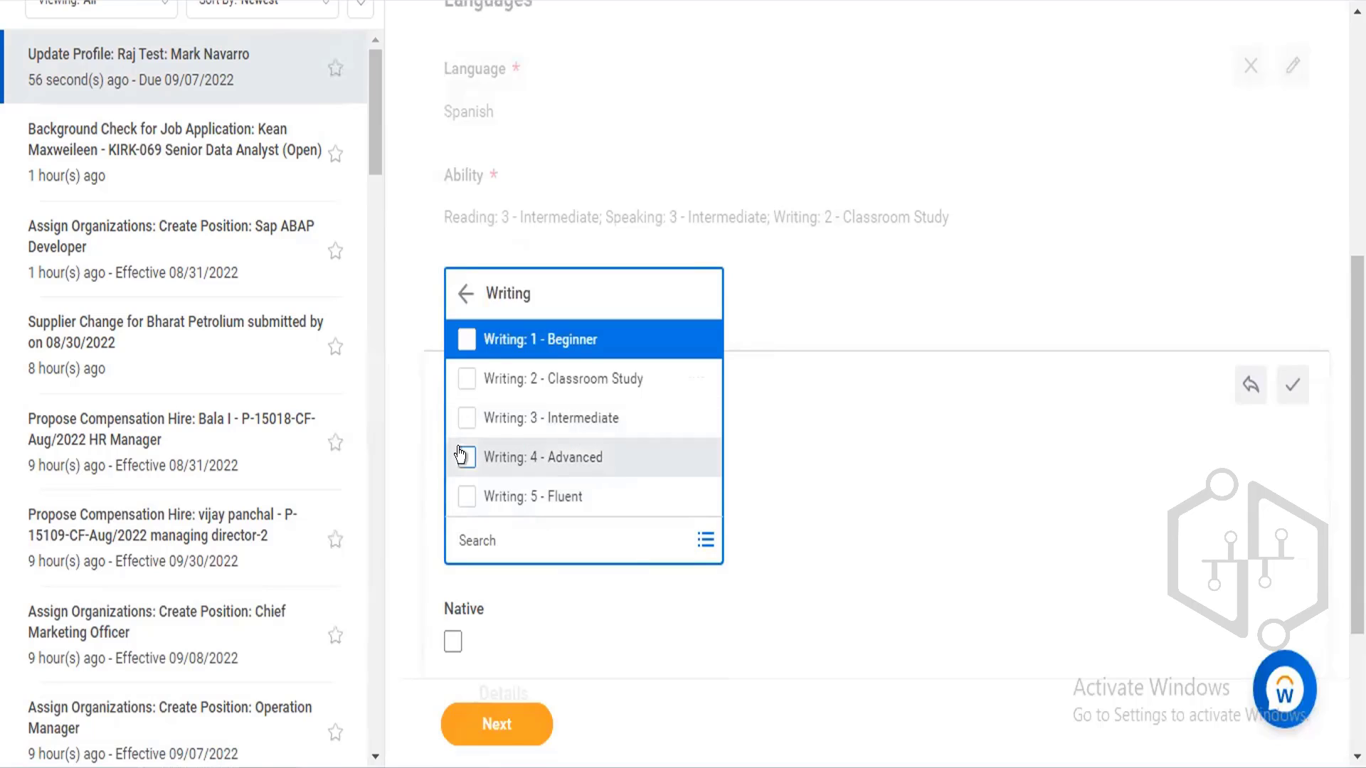
left_click(461, 454)
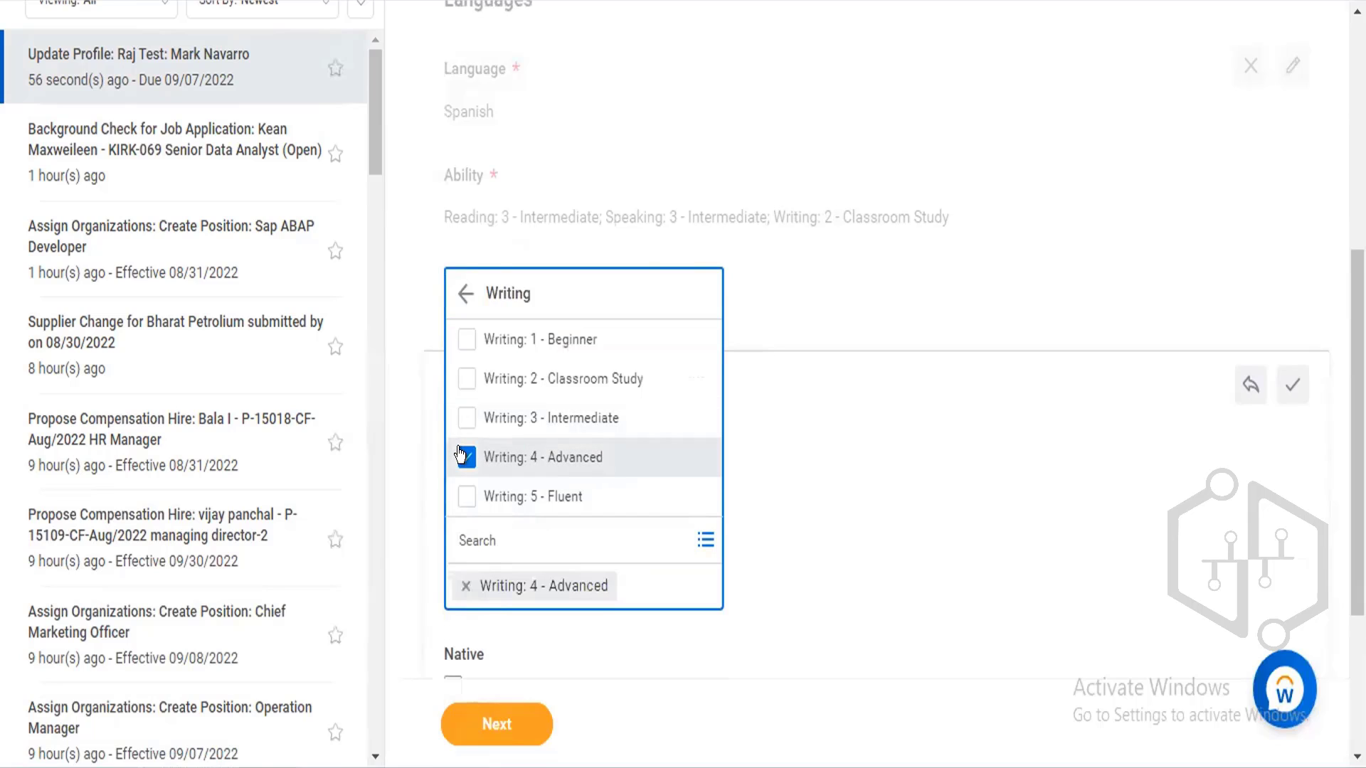
left_click(1037, 259)
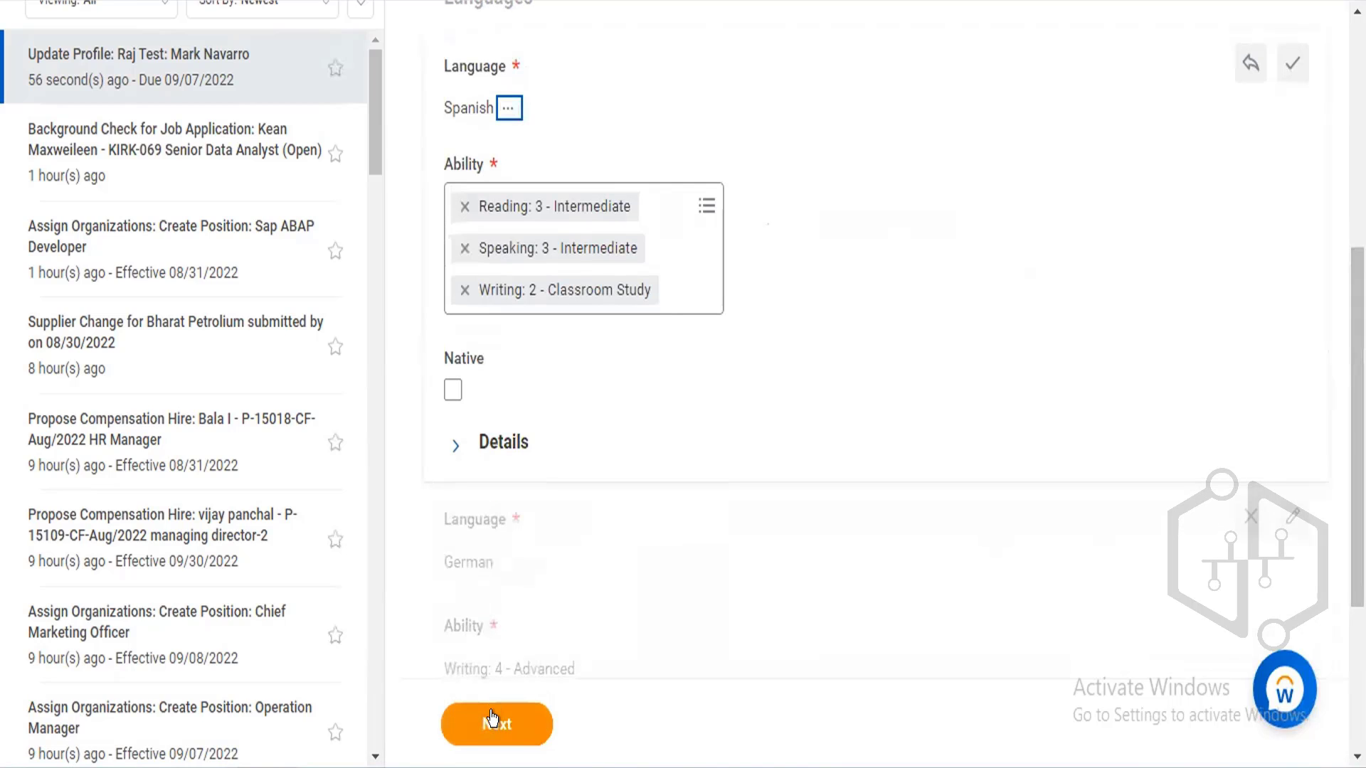
Step: Proceed to the profile summary, submit the language update and open the submitted event's details
left_click(491, 718)
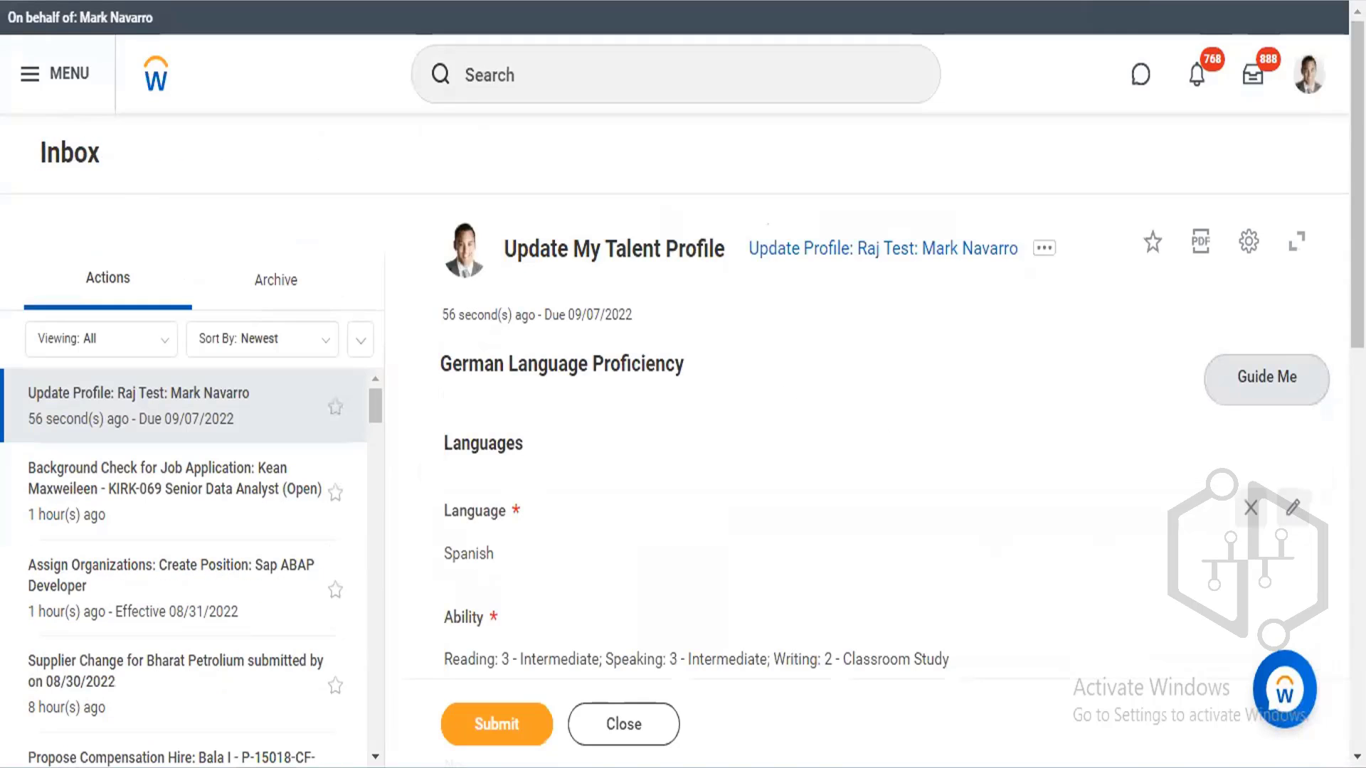
scroll(1358, 284, "down", 5)
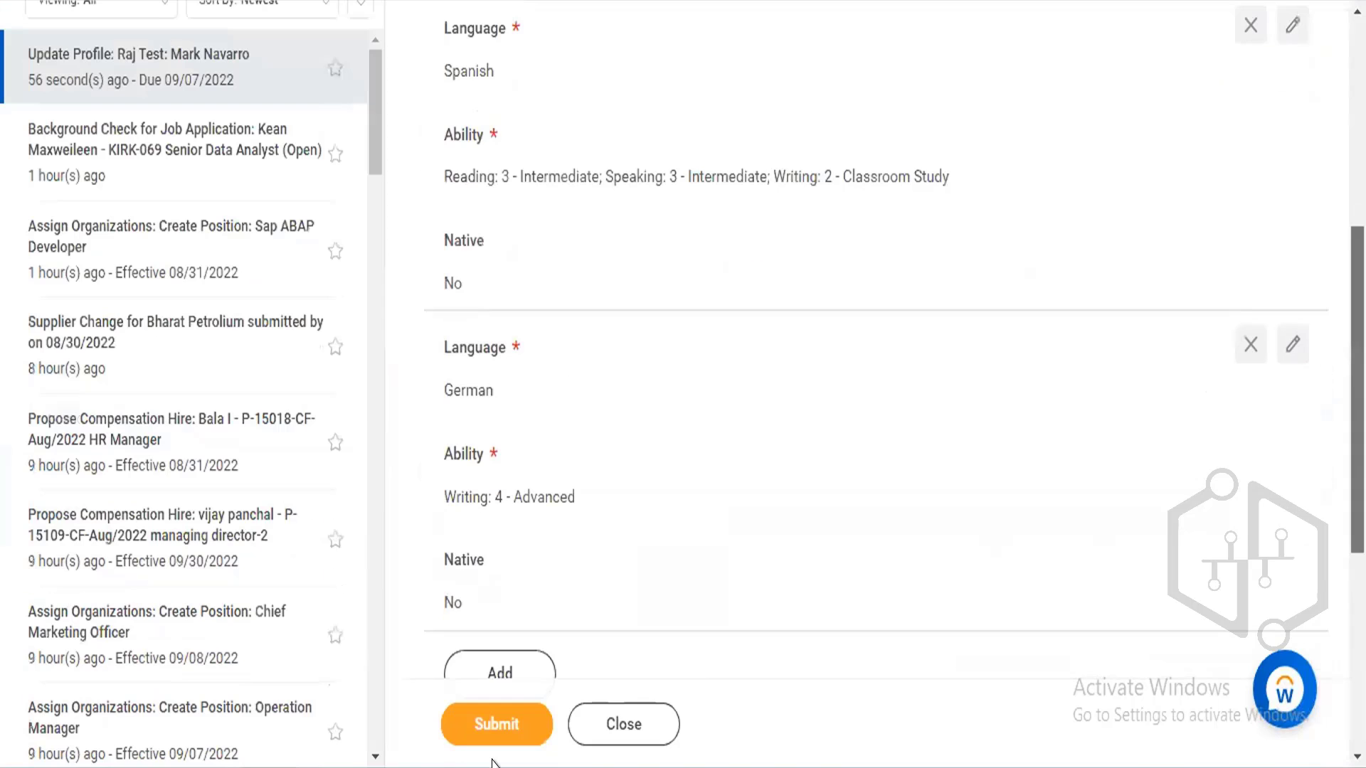
left_click(485, 724)
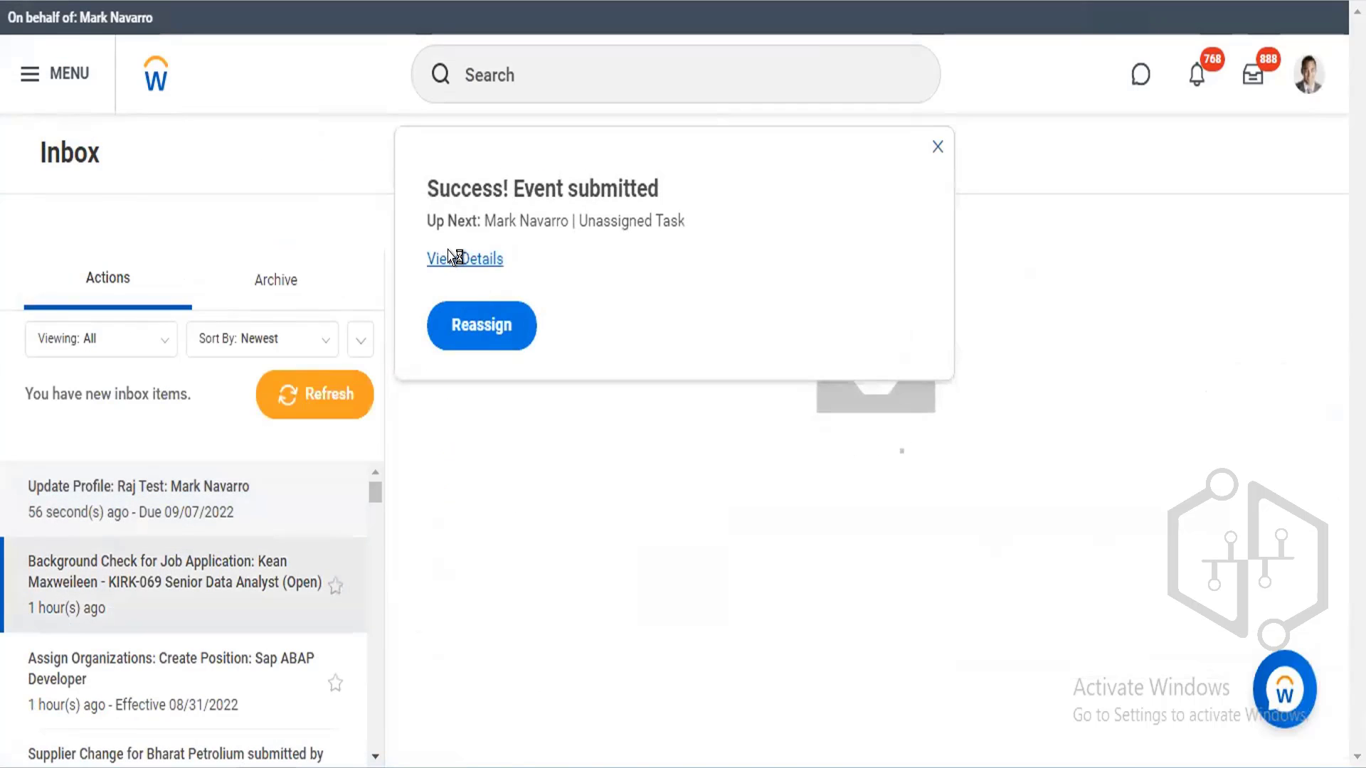
left_click(453, 258)
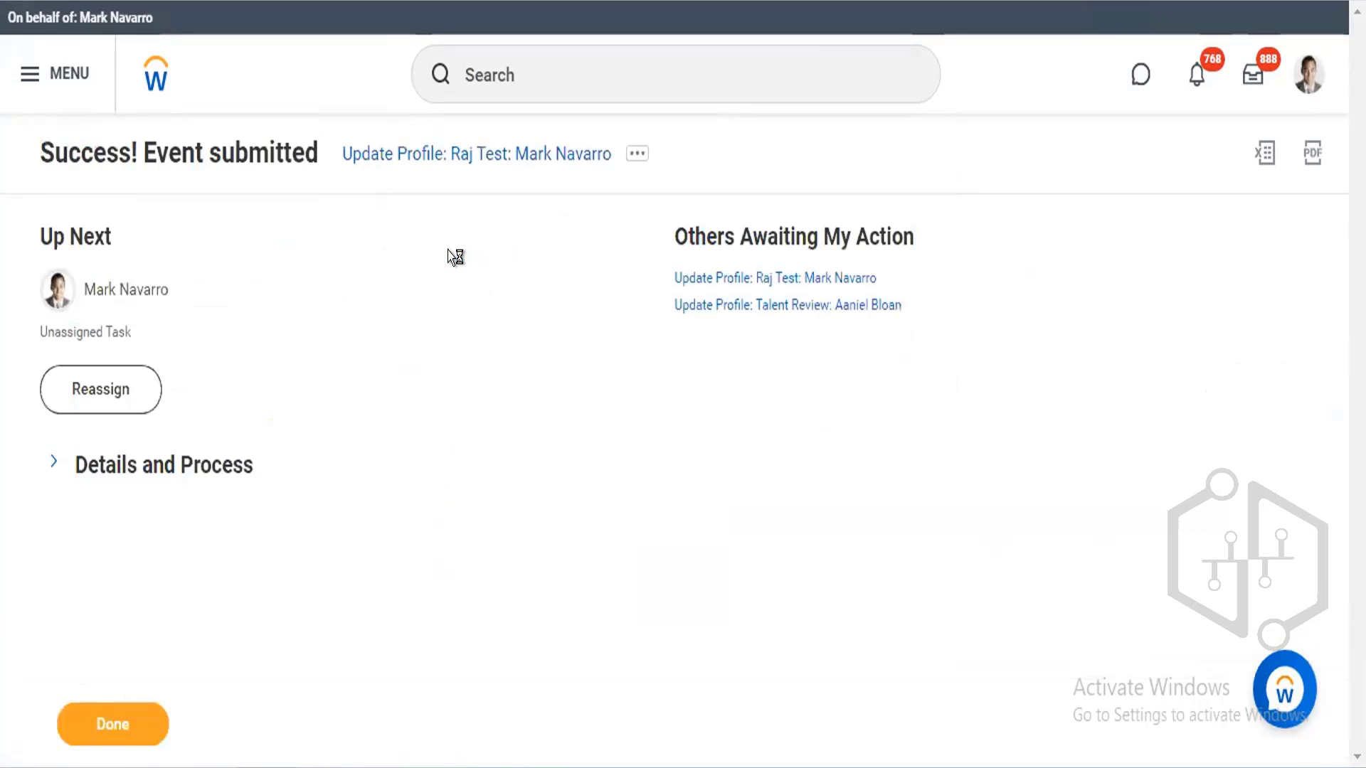
Step: Expand the submitted event's Details and Process section and review its process history
left_click(49, 463)
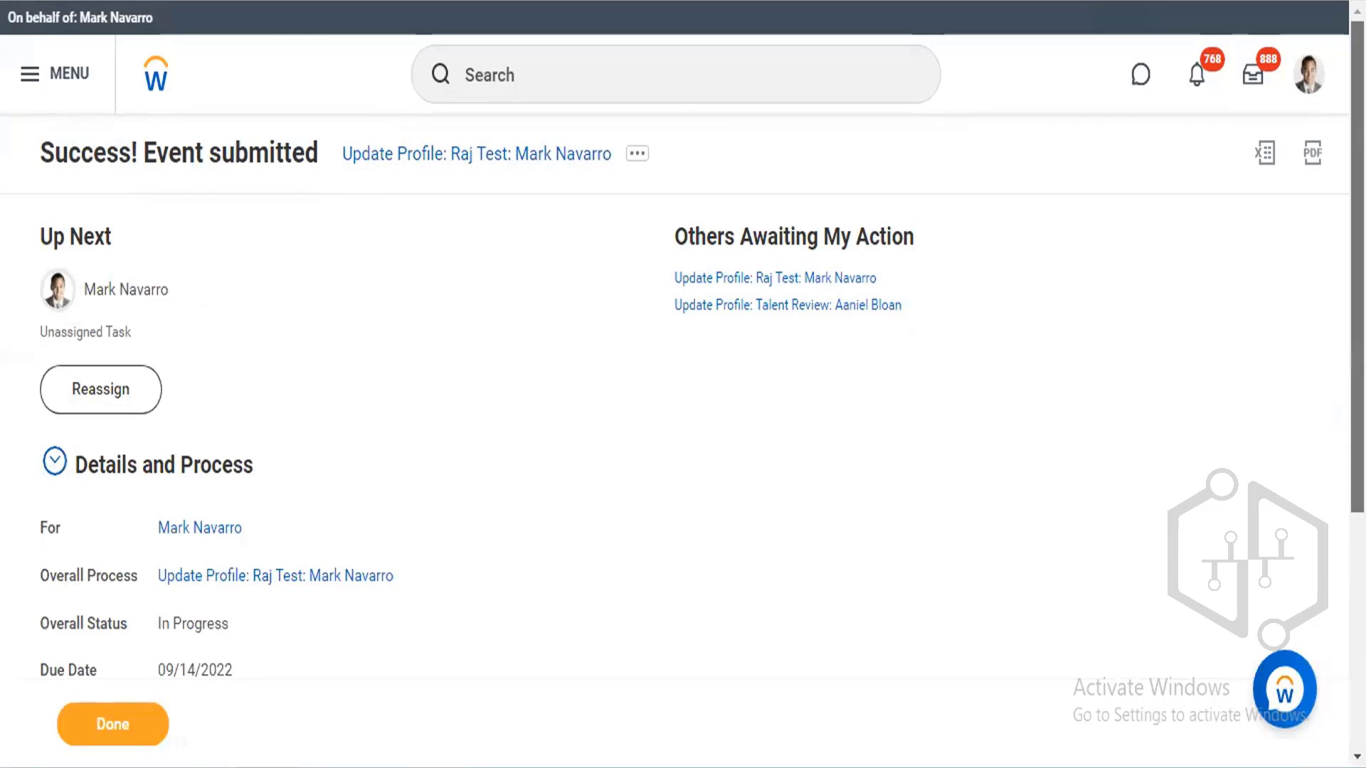
scroll(543, 510, "down", 4)
left_click(162, 486)
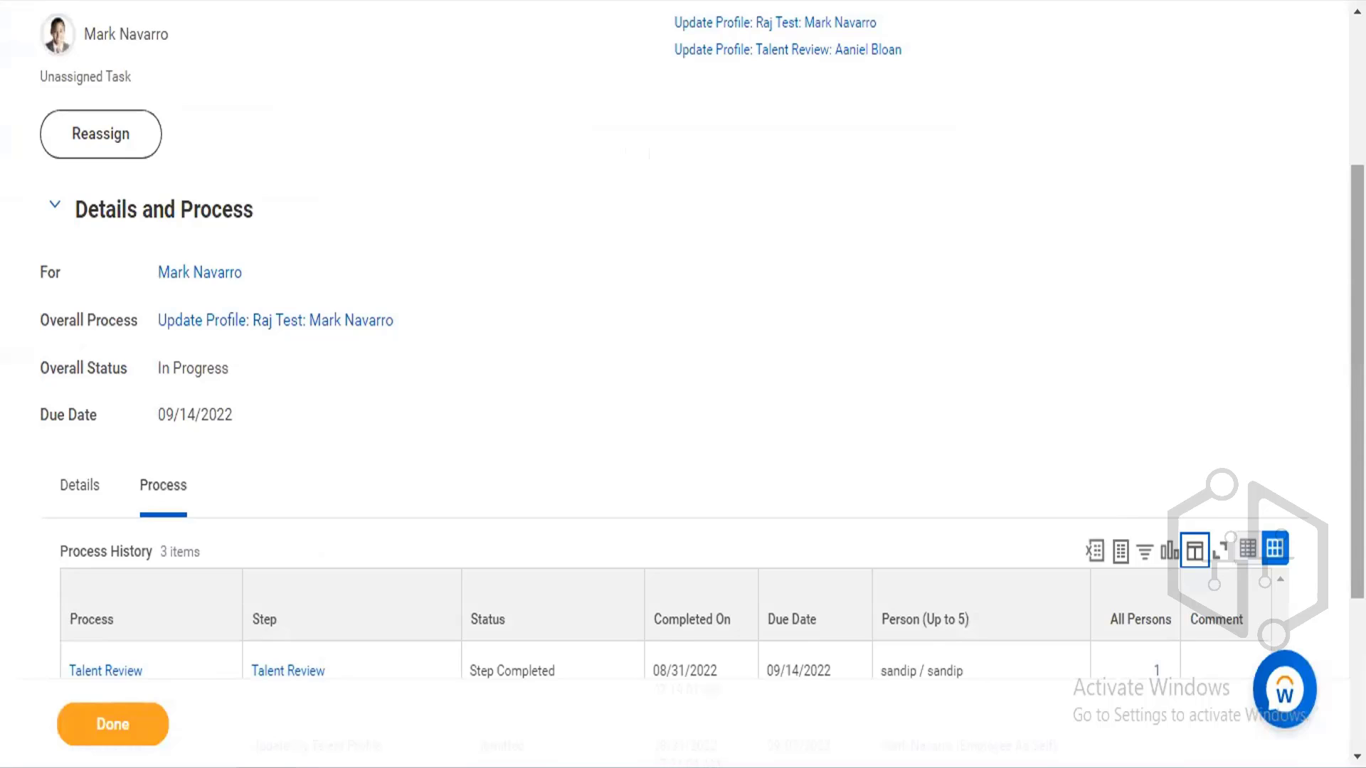
scroll(459, 580, "down", 3)
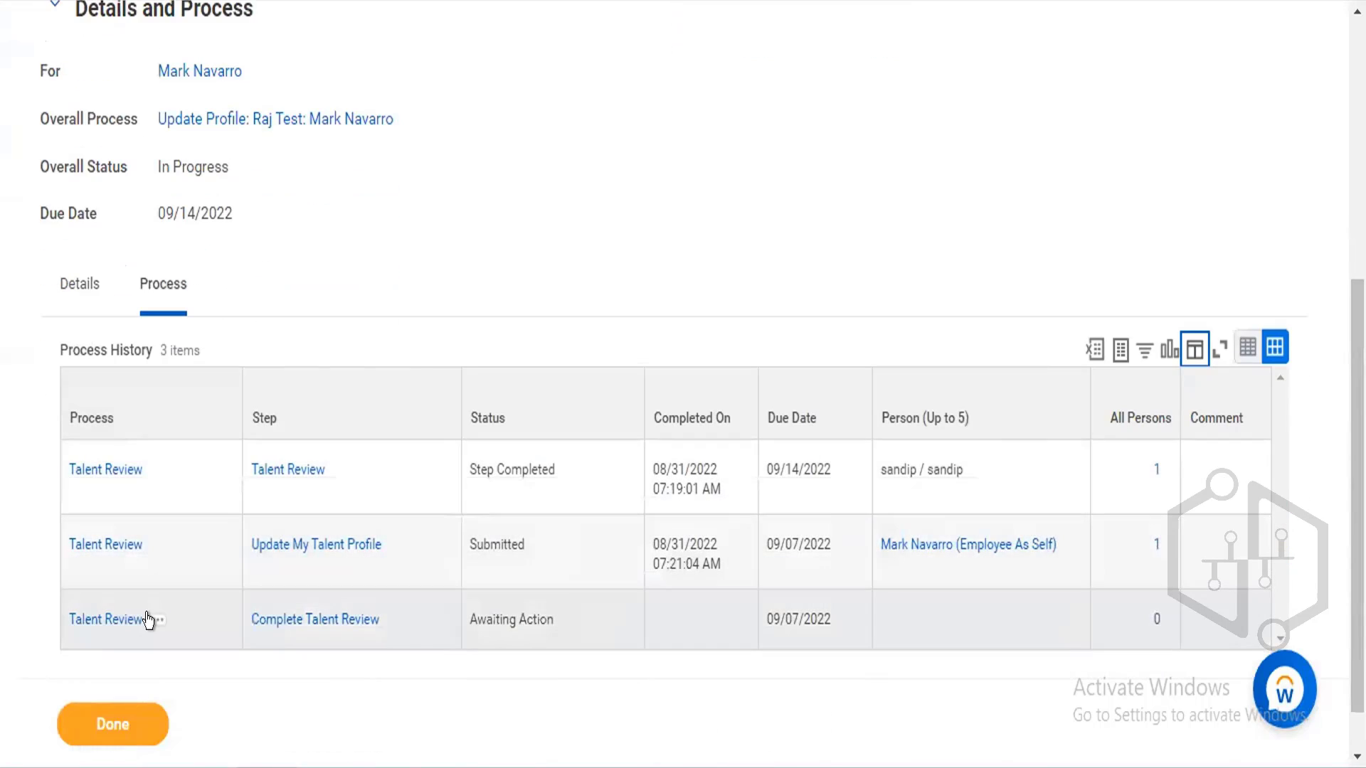
Step: Open the business process definition behind the Complete Talent Review step and examine its steps, groups and completion setting
left_click(151, 621)
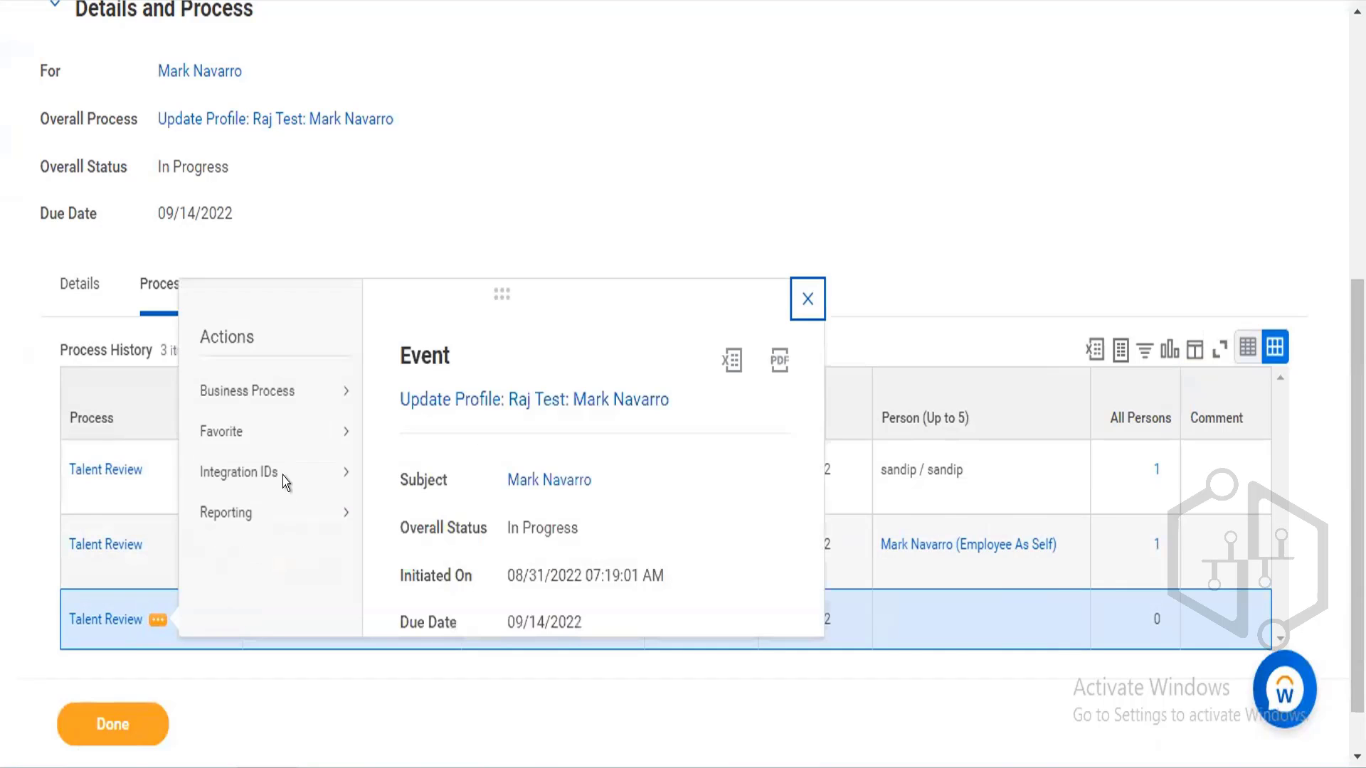
mouse_move(289, 391)
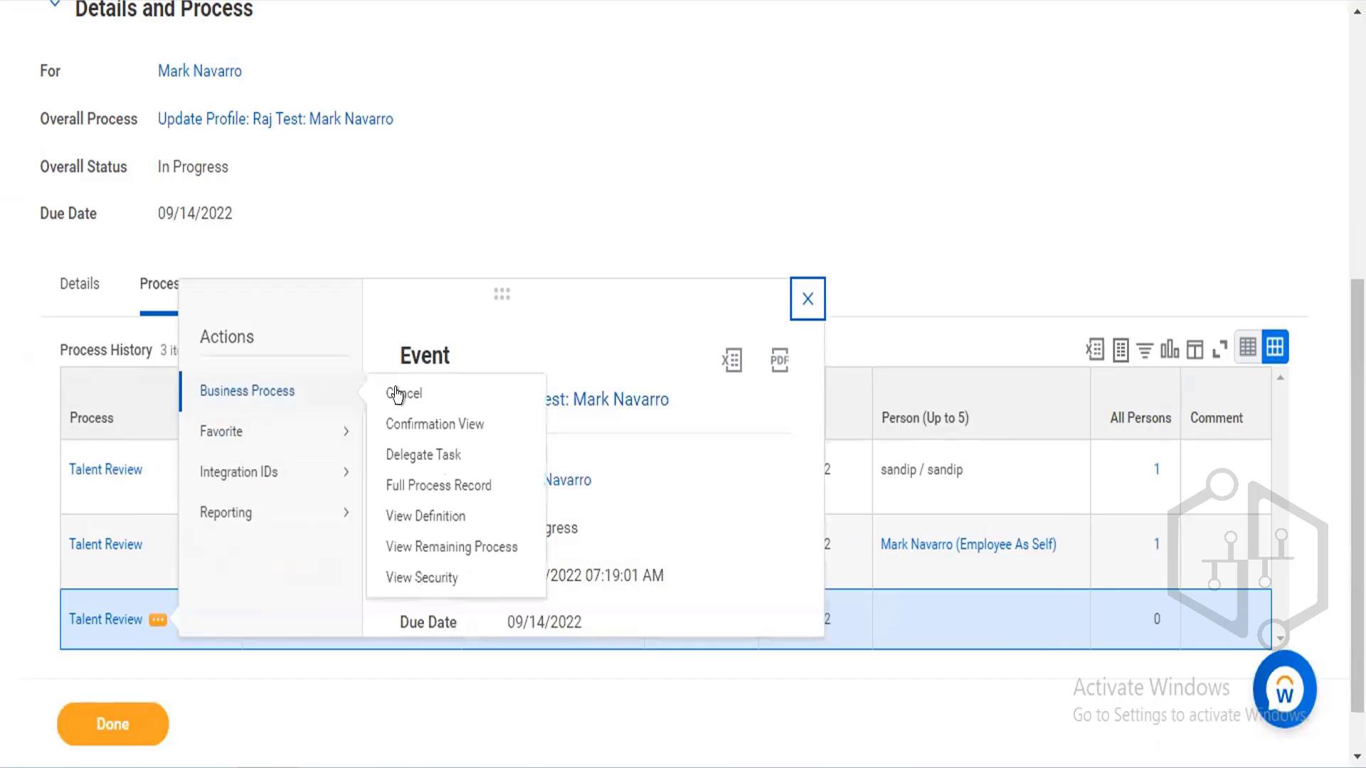
left_click(437, 515)
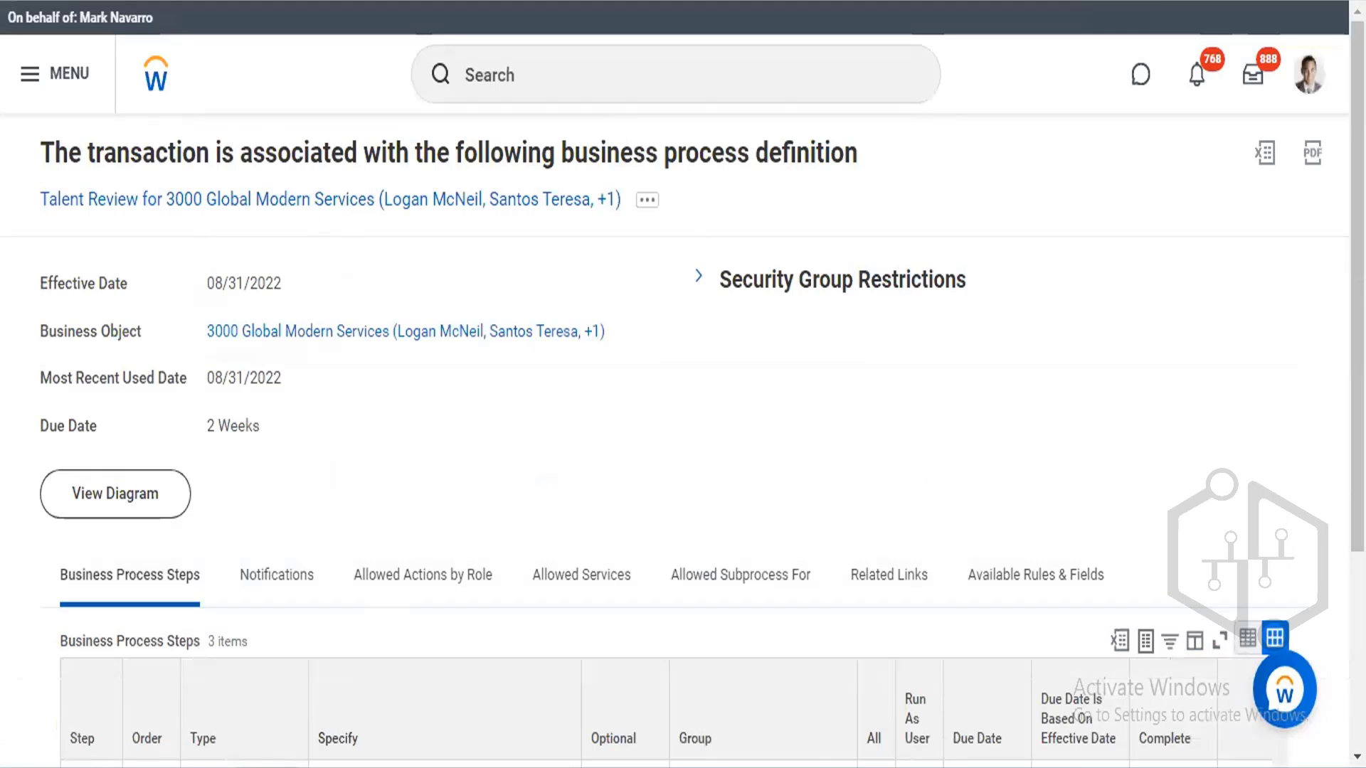
scroll(880, 679, "down", 4)
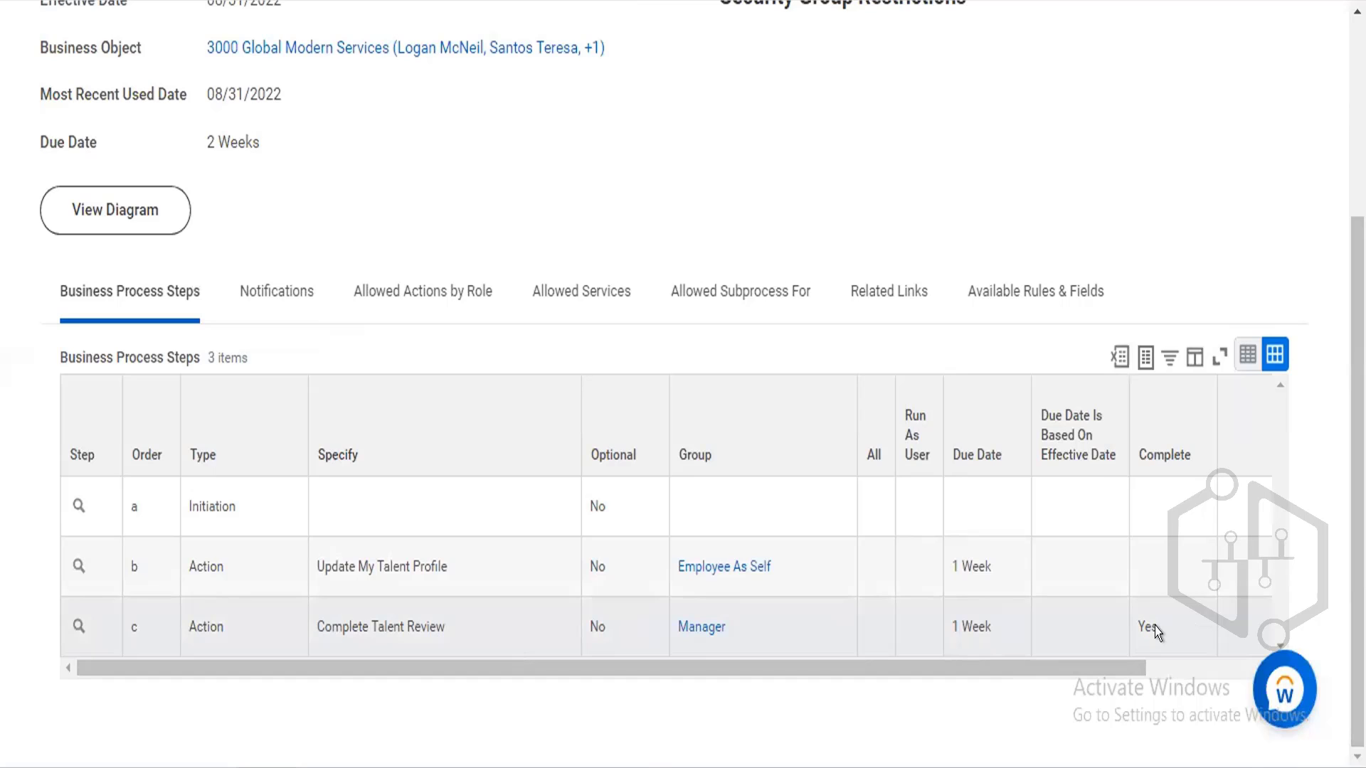
left_click_drag(1119, 674, 747, 695)
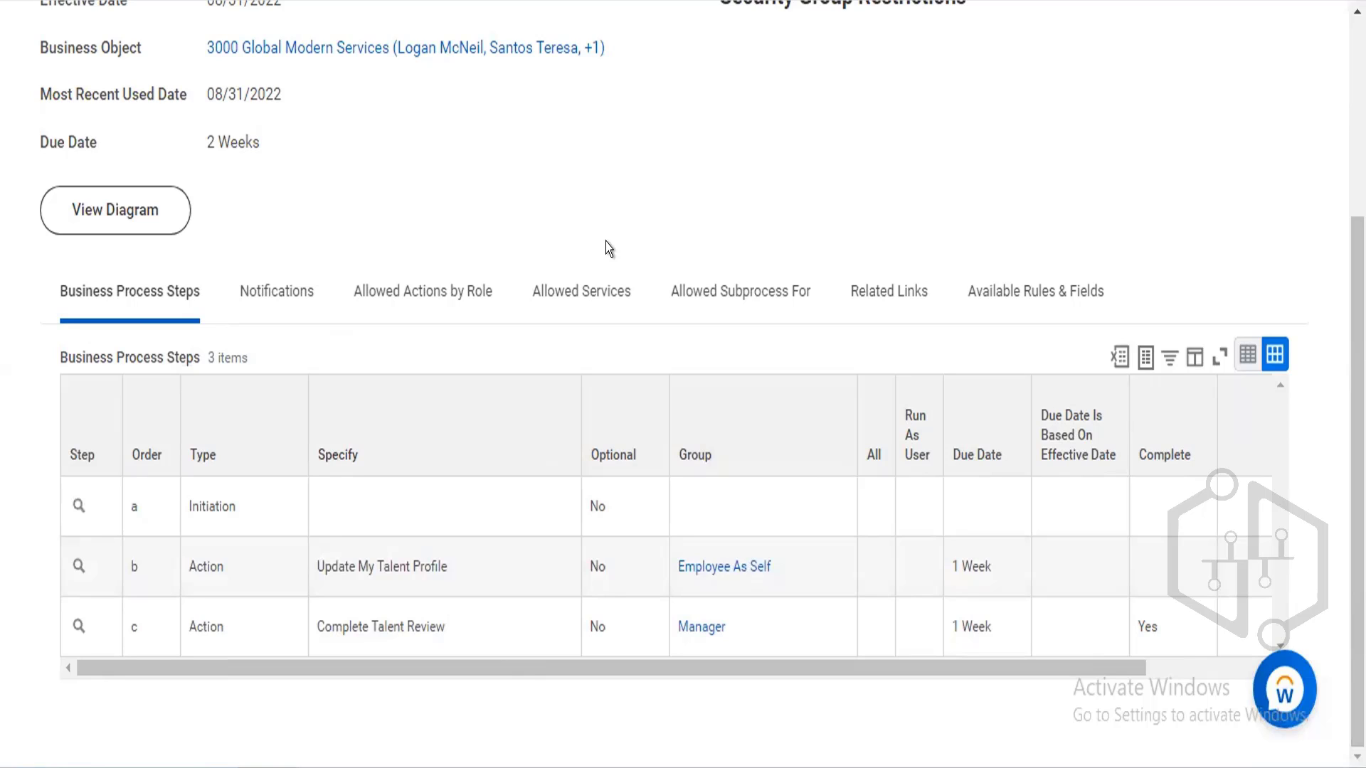
left_click(1086, 288)
scroll(683, 427, "up", 4)
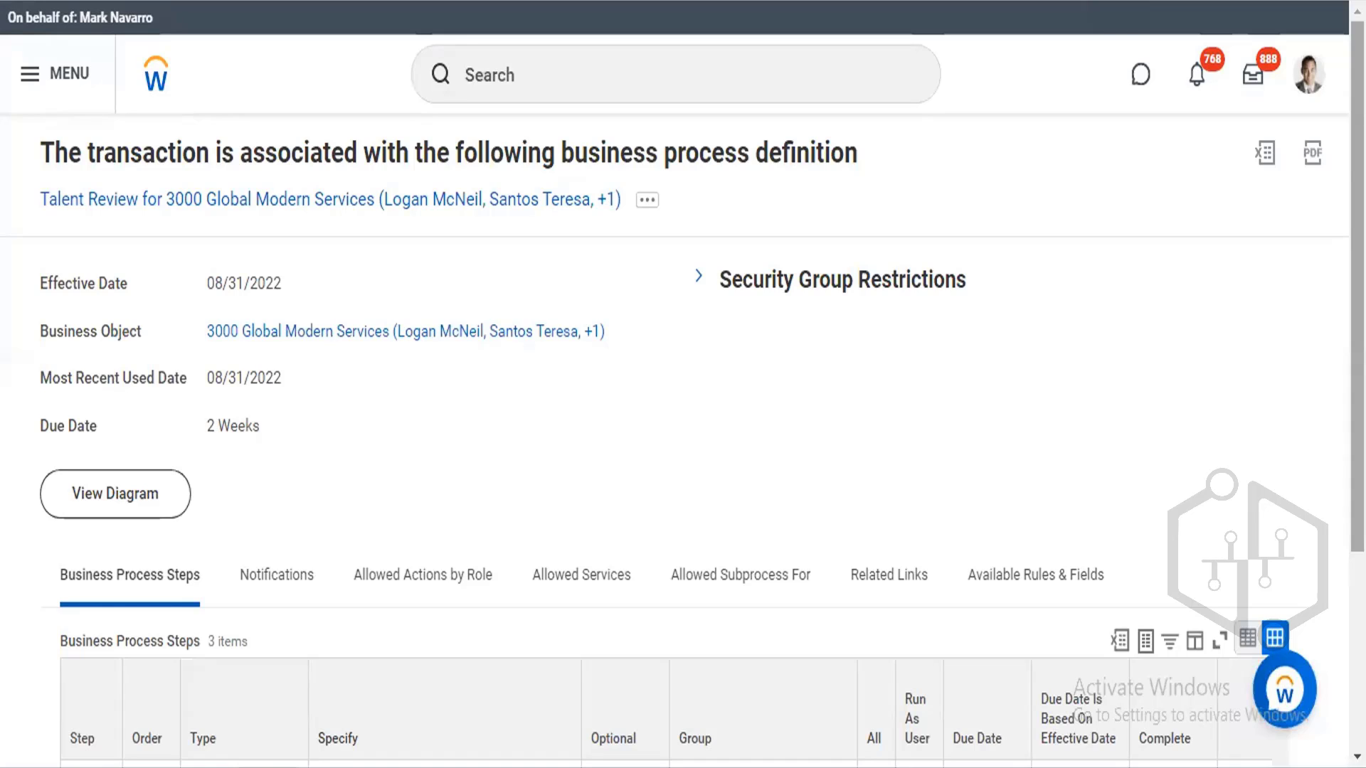
Step: Search for "maintain review type"
left_click(632, 85)
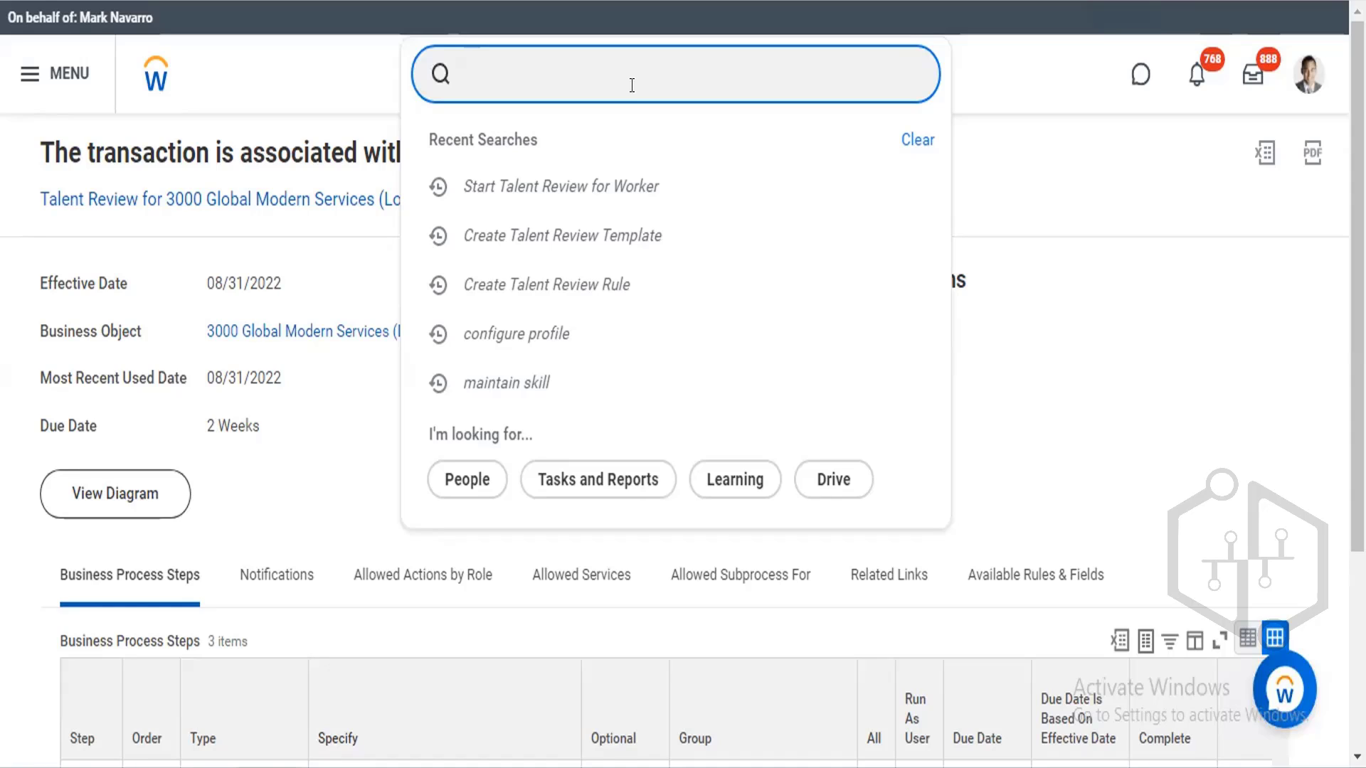
type("maintain")
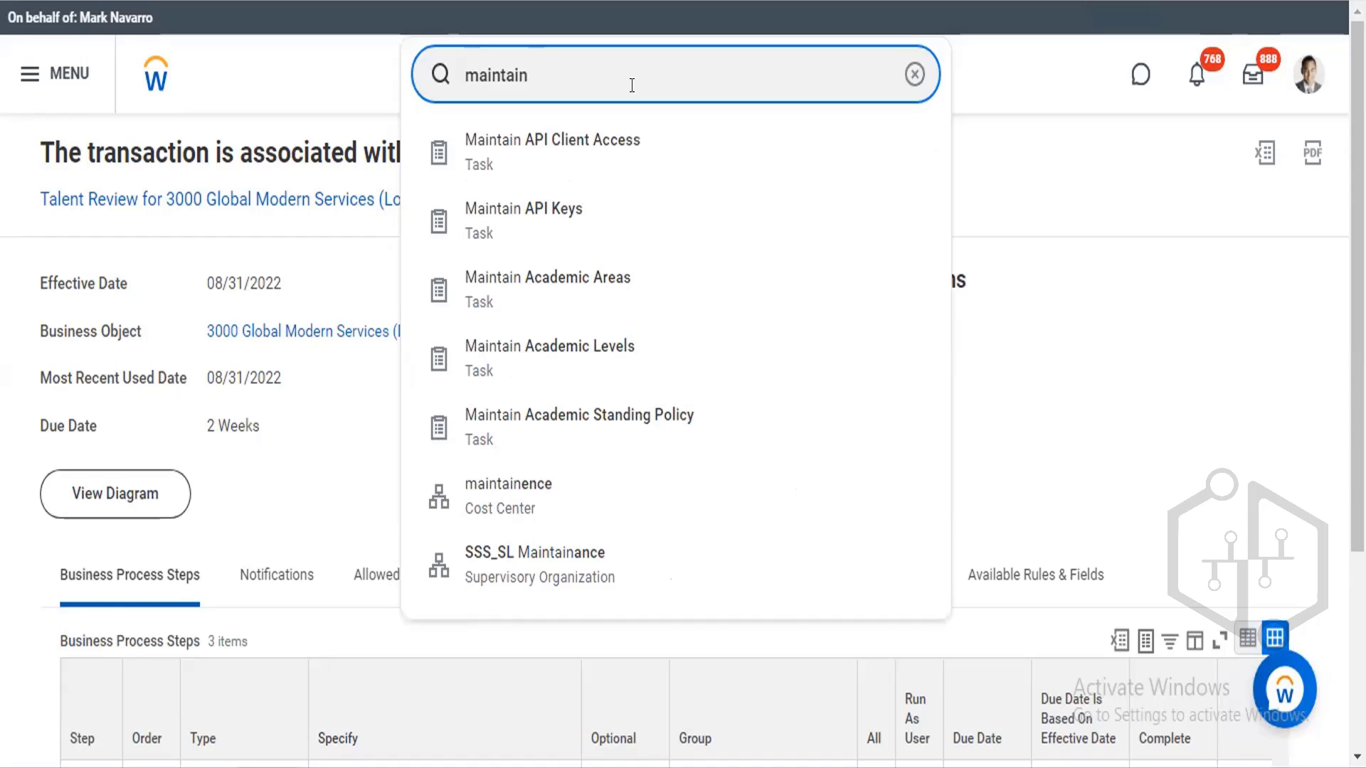
type("review")
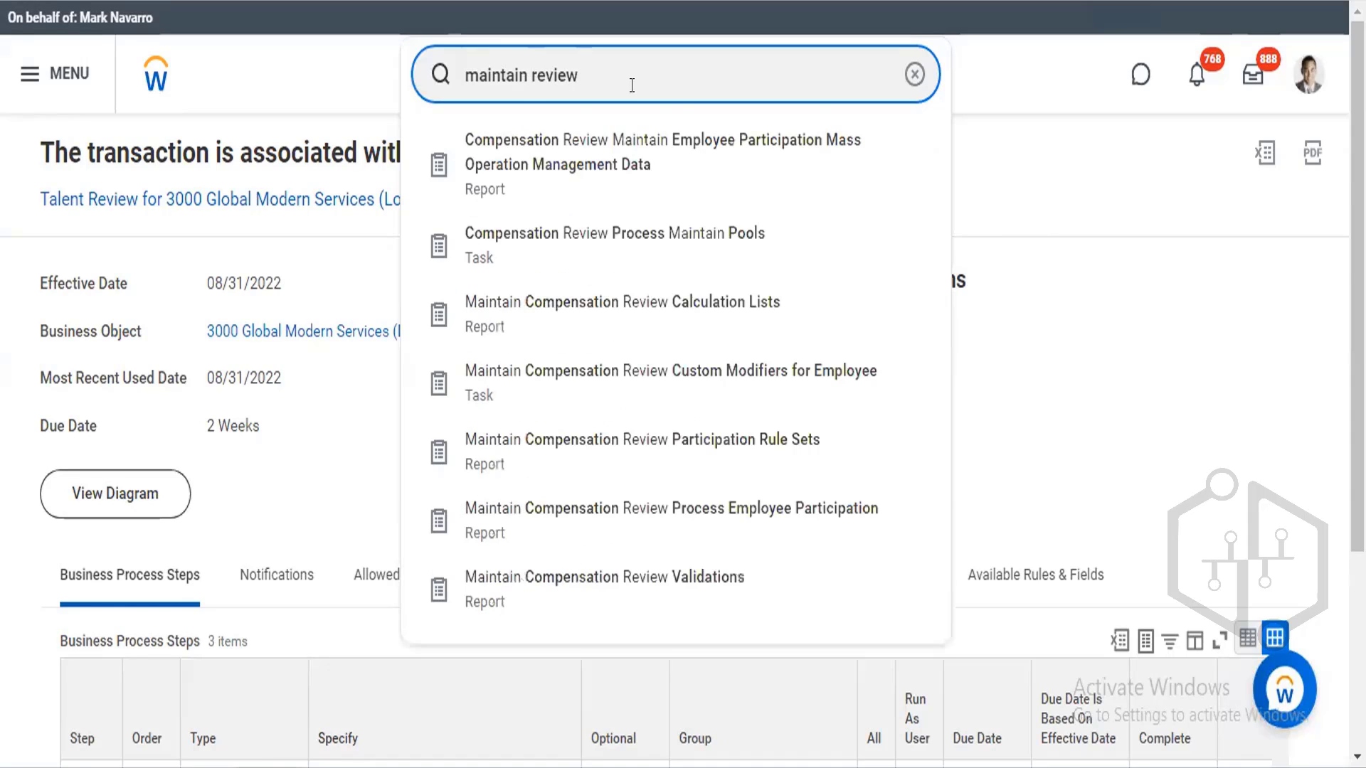
type("type")
key("BackSpace")
key("BackSpace")
key("BackSpace")
key("BackSpace")
type("ty")
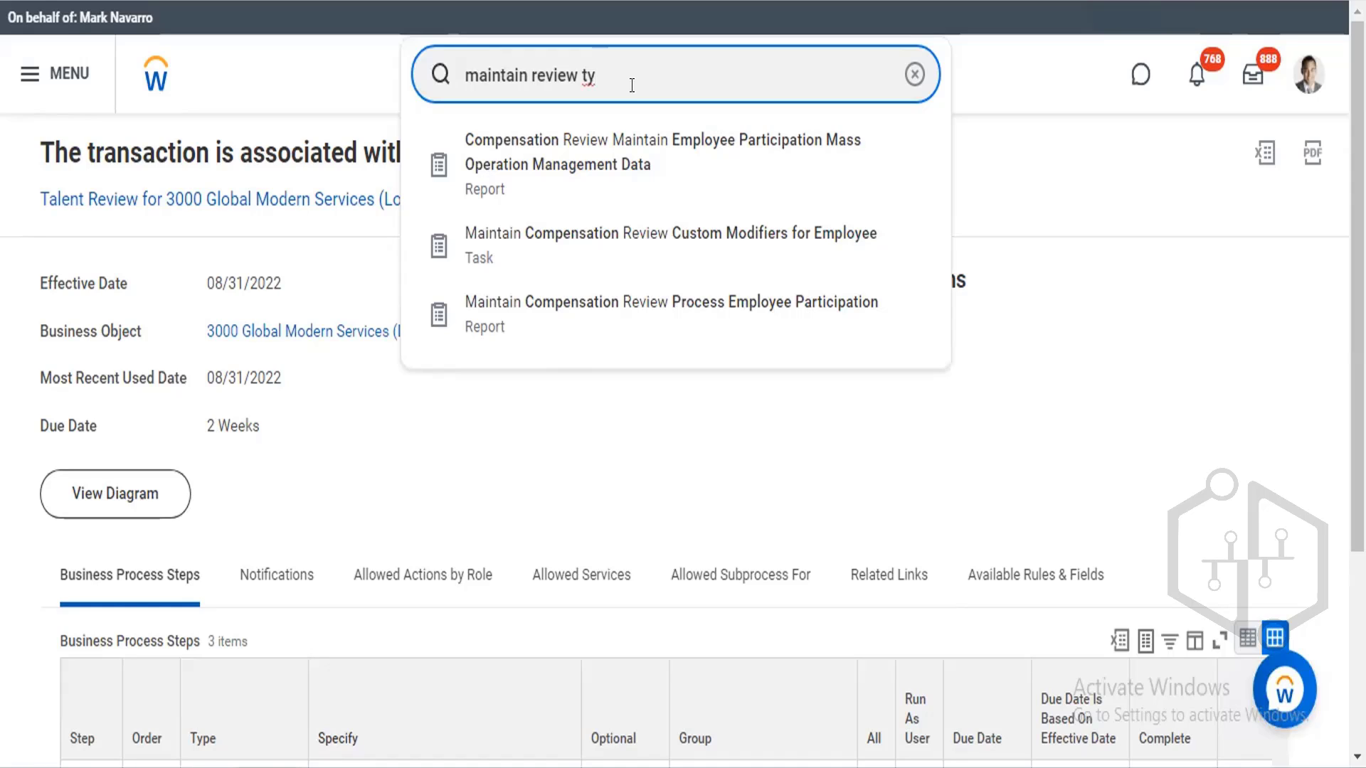
type("pes")
key("BackSpace")
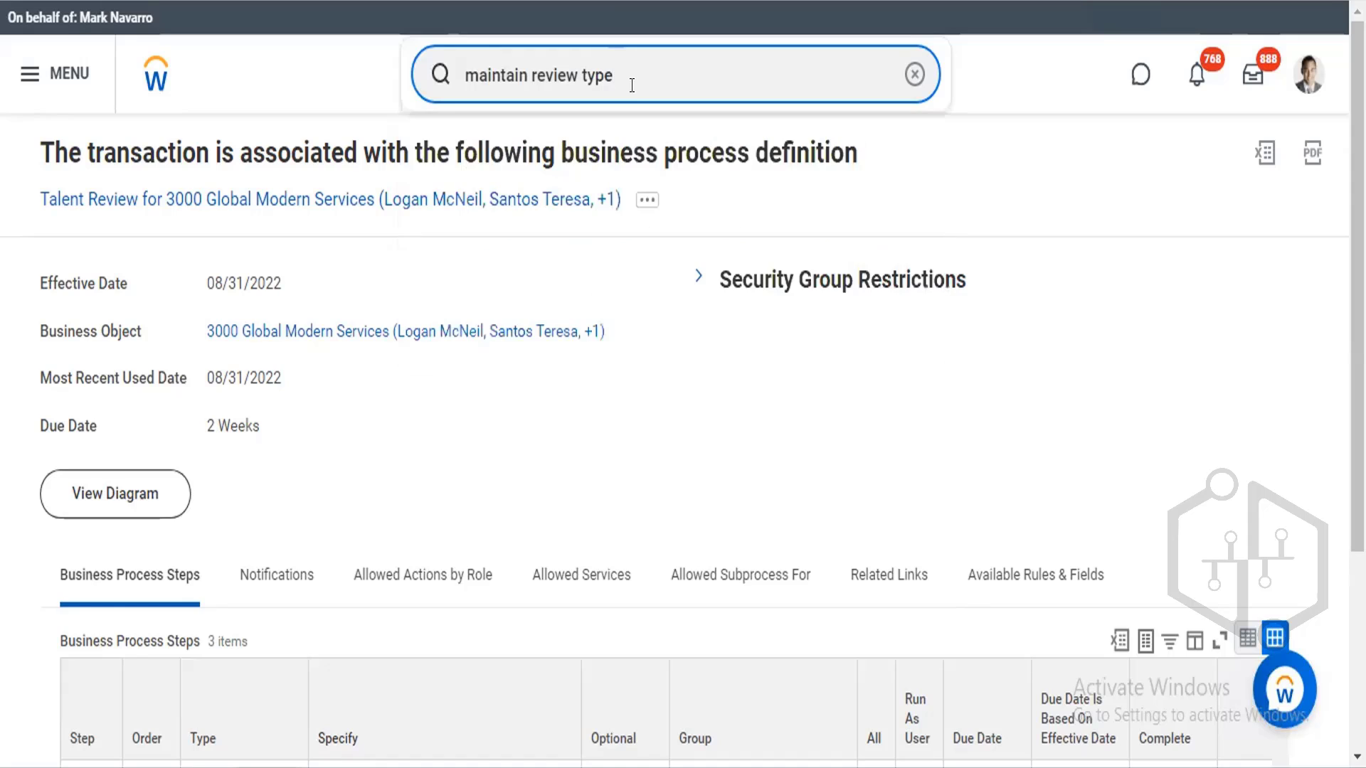
key("Return")
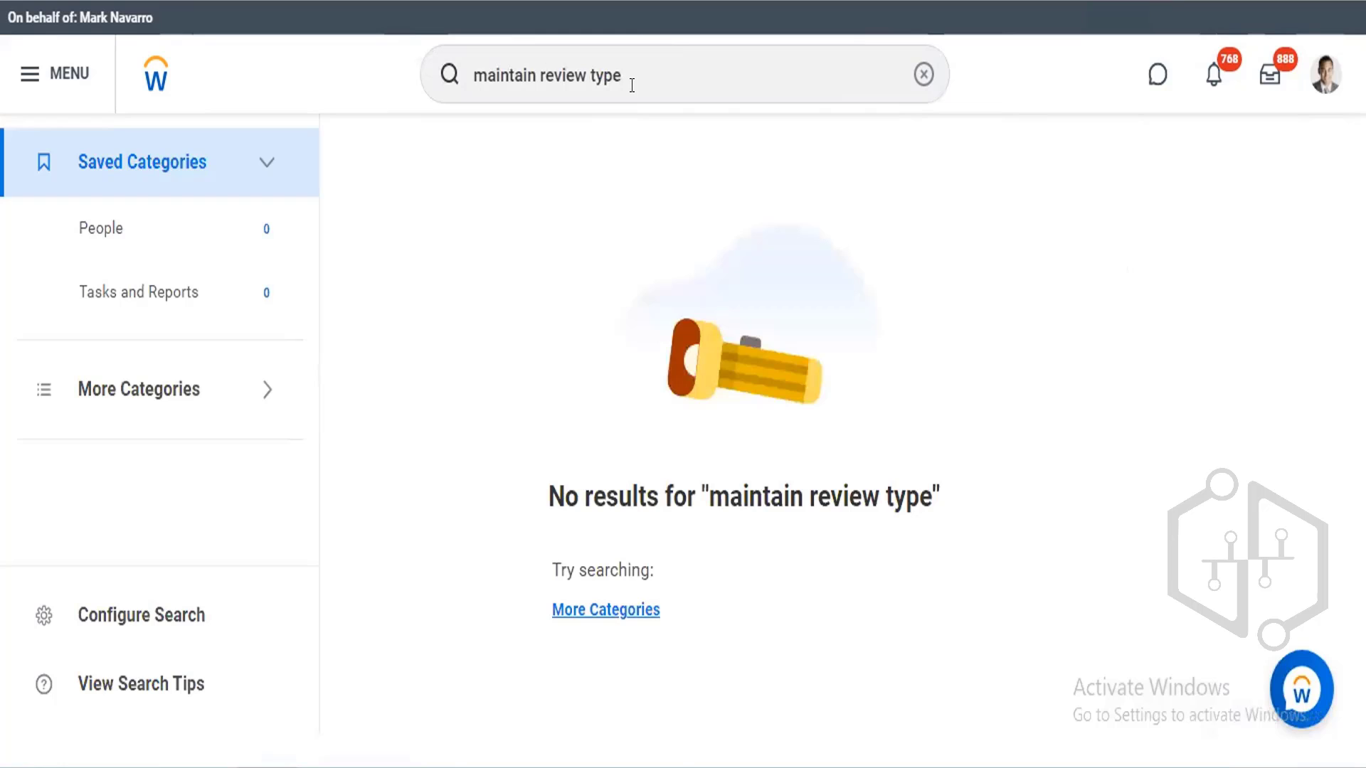
Step: Search for "employee review ty" instead and open the Employee Reviews report
left_click(922, 74)
type("e")
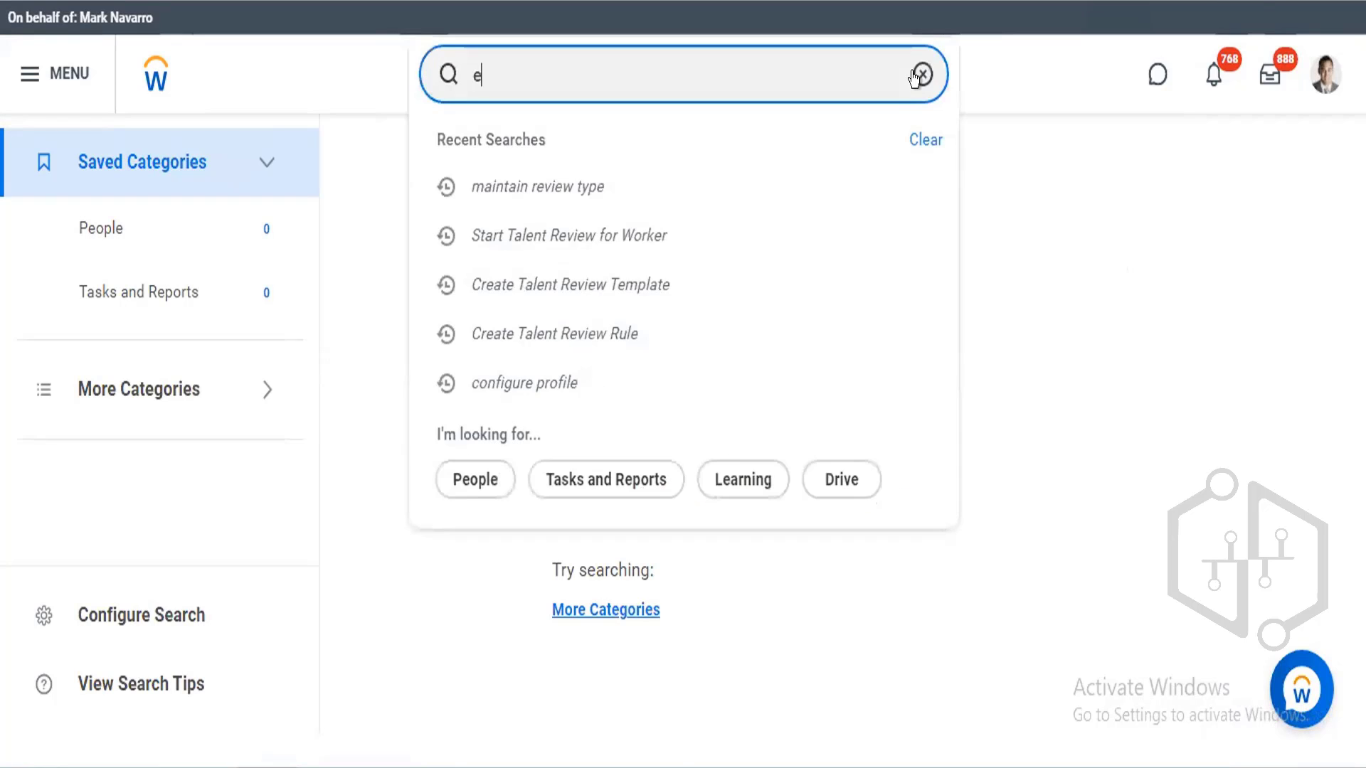
type("mployee")
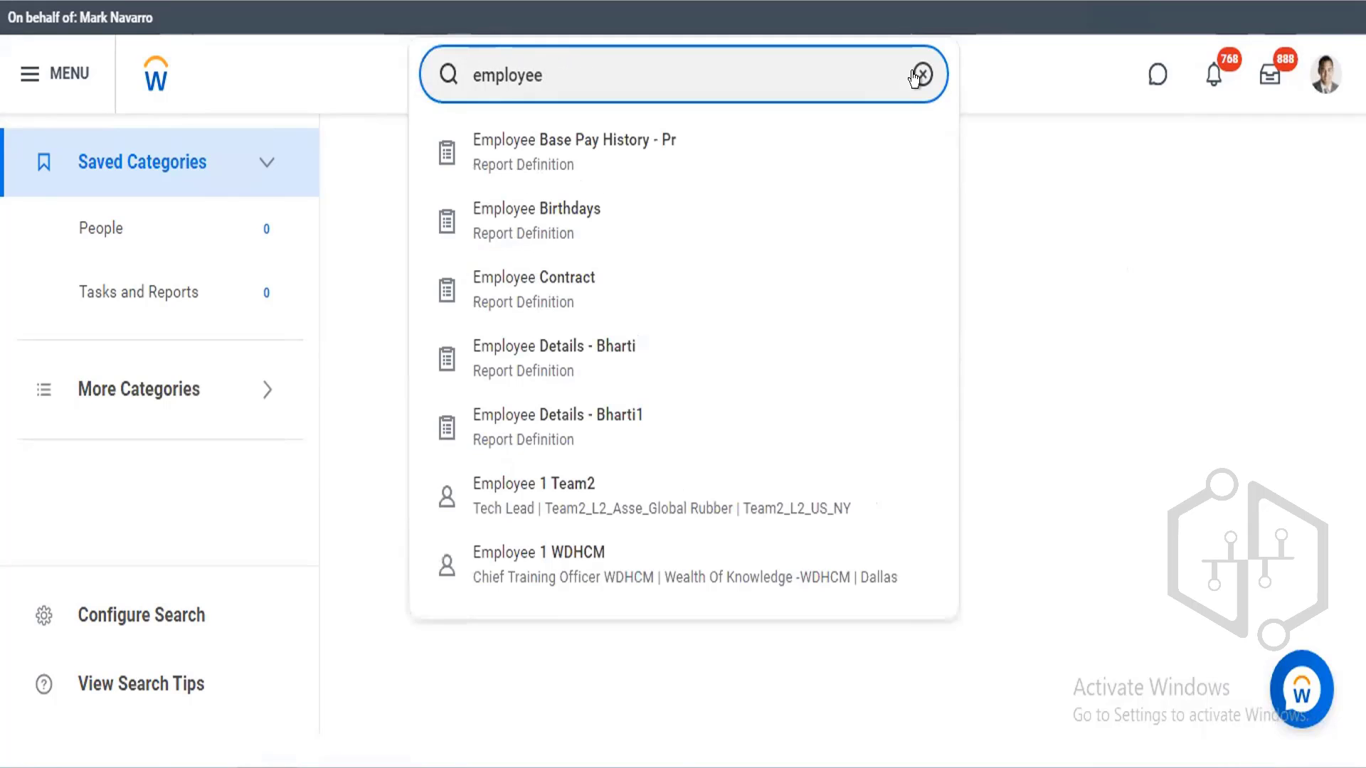
type(" review")
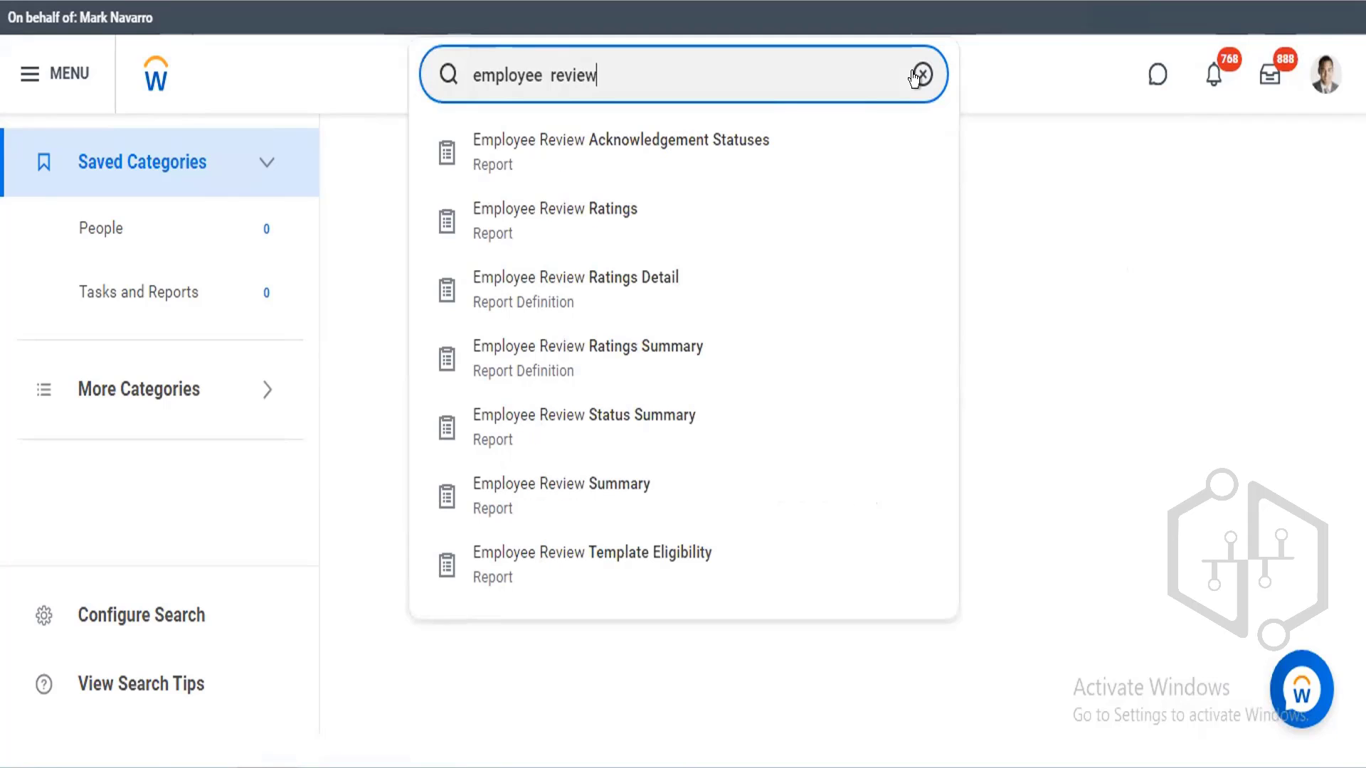
key("BackSpace")
key("ctrl+BackSpace")
type("reviewty")
key("BackSpace")
key("BackSpace")
type("ty")
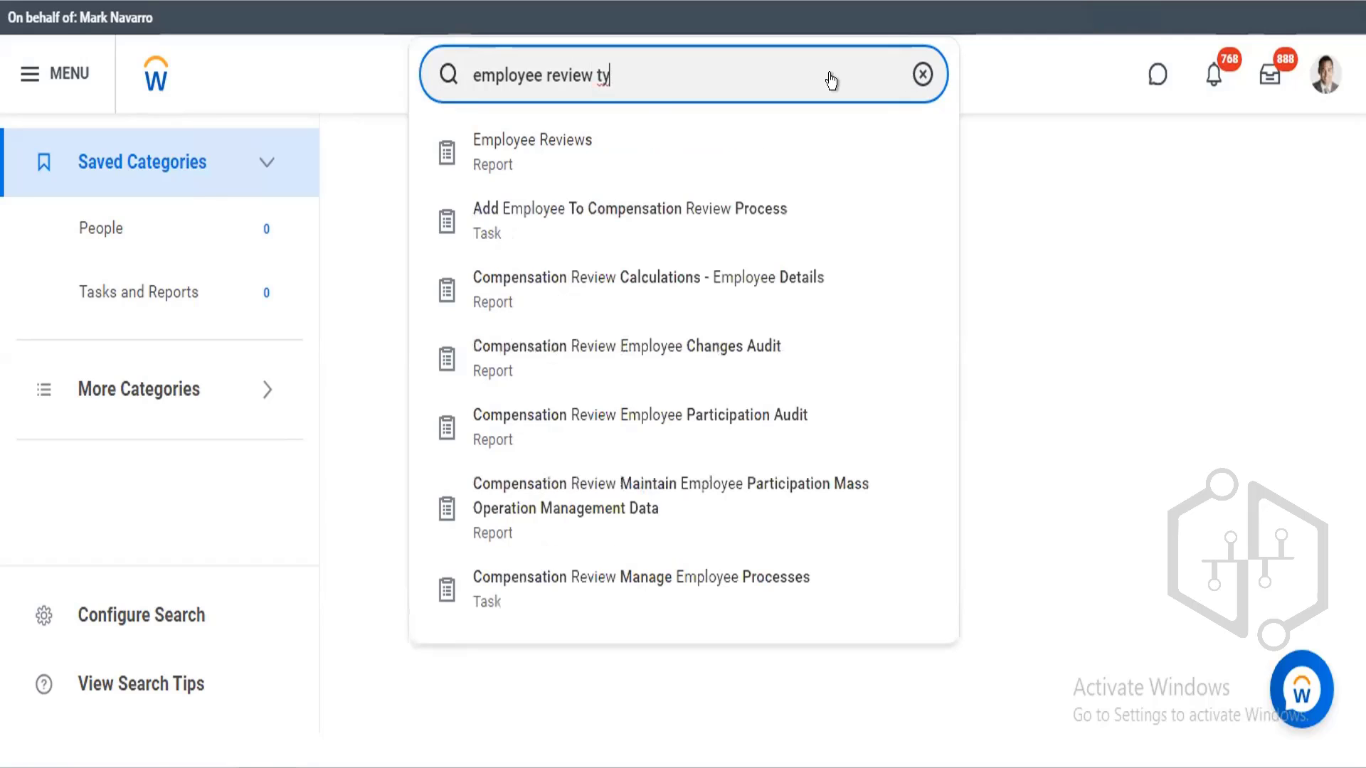
left_click(556, 152)
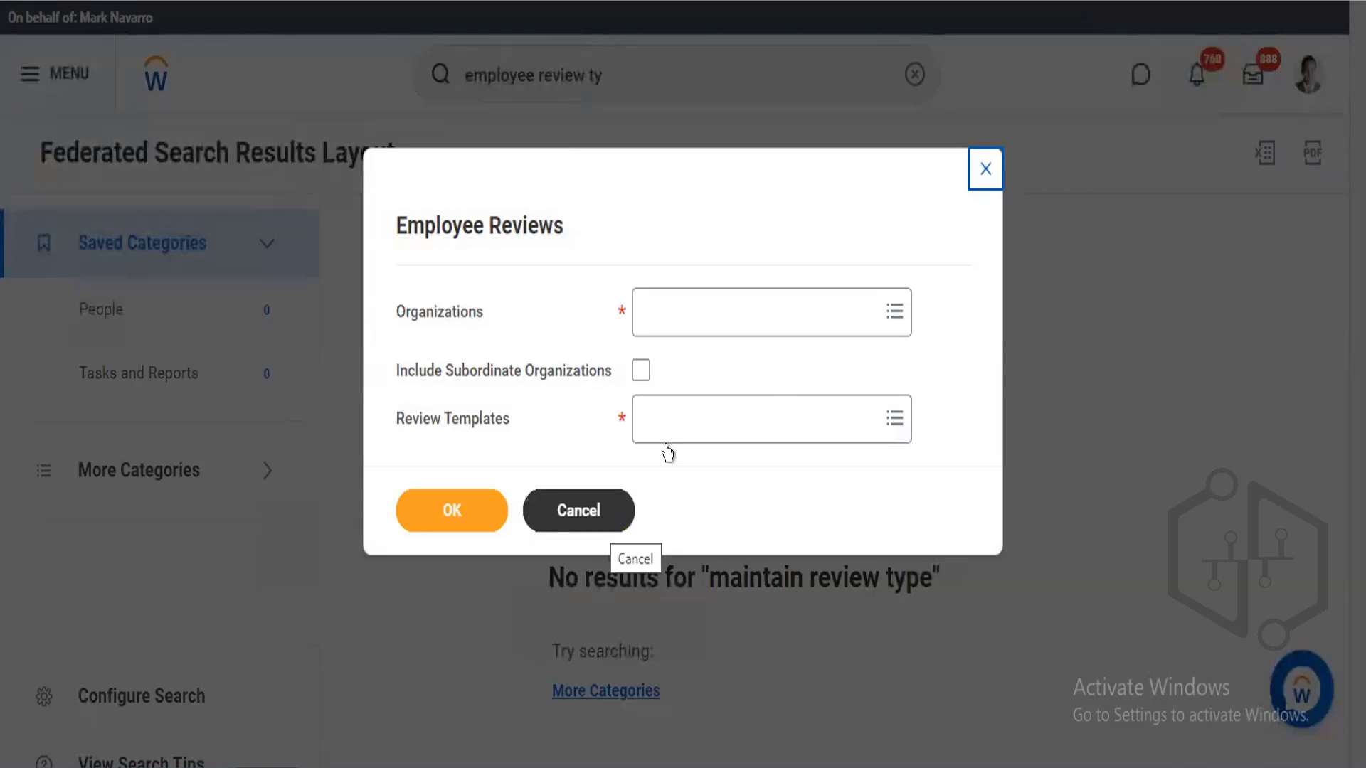
Step: Open 1_SA_Annual Review Template from the list of all review templates and examine its details and section configuration
left_click(775, 404)
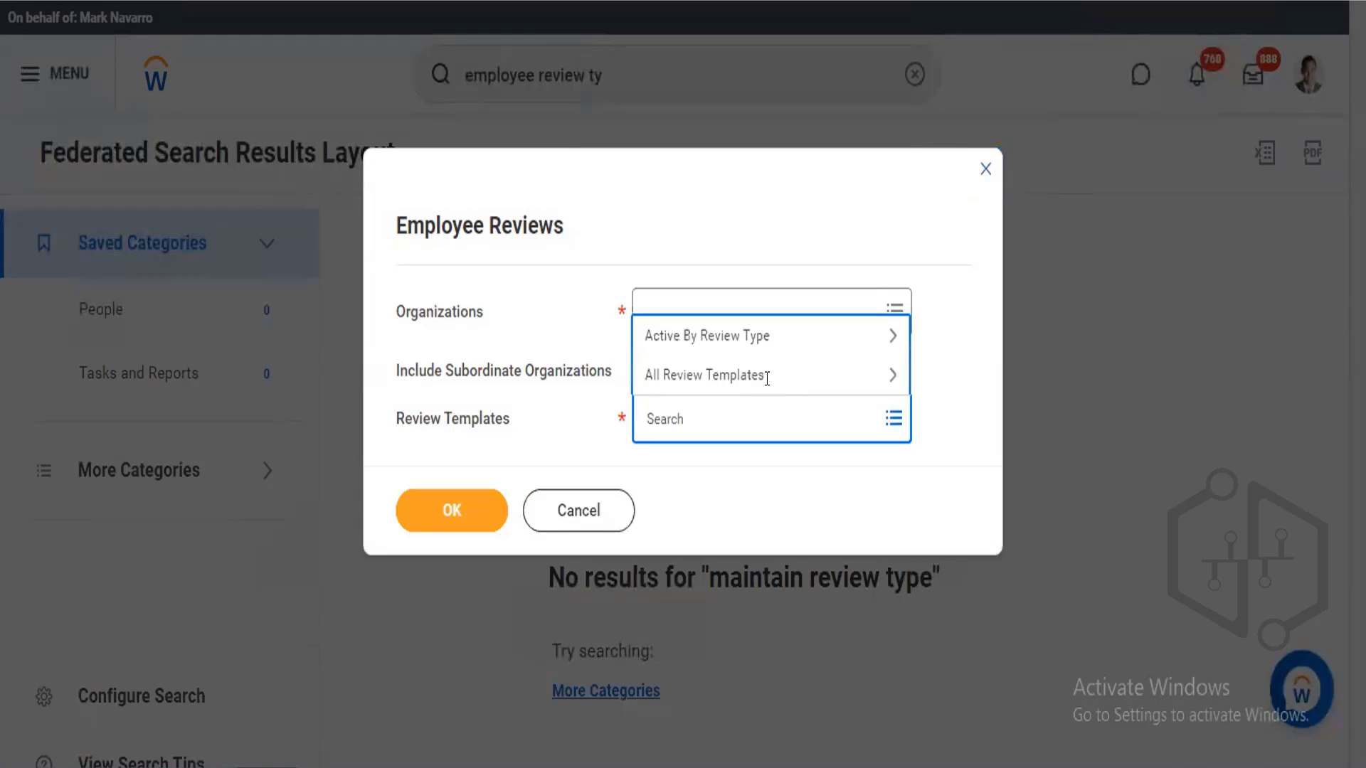
left_click(769, 375)
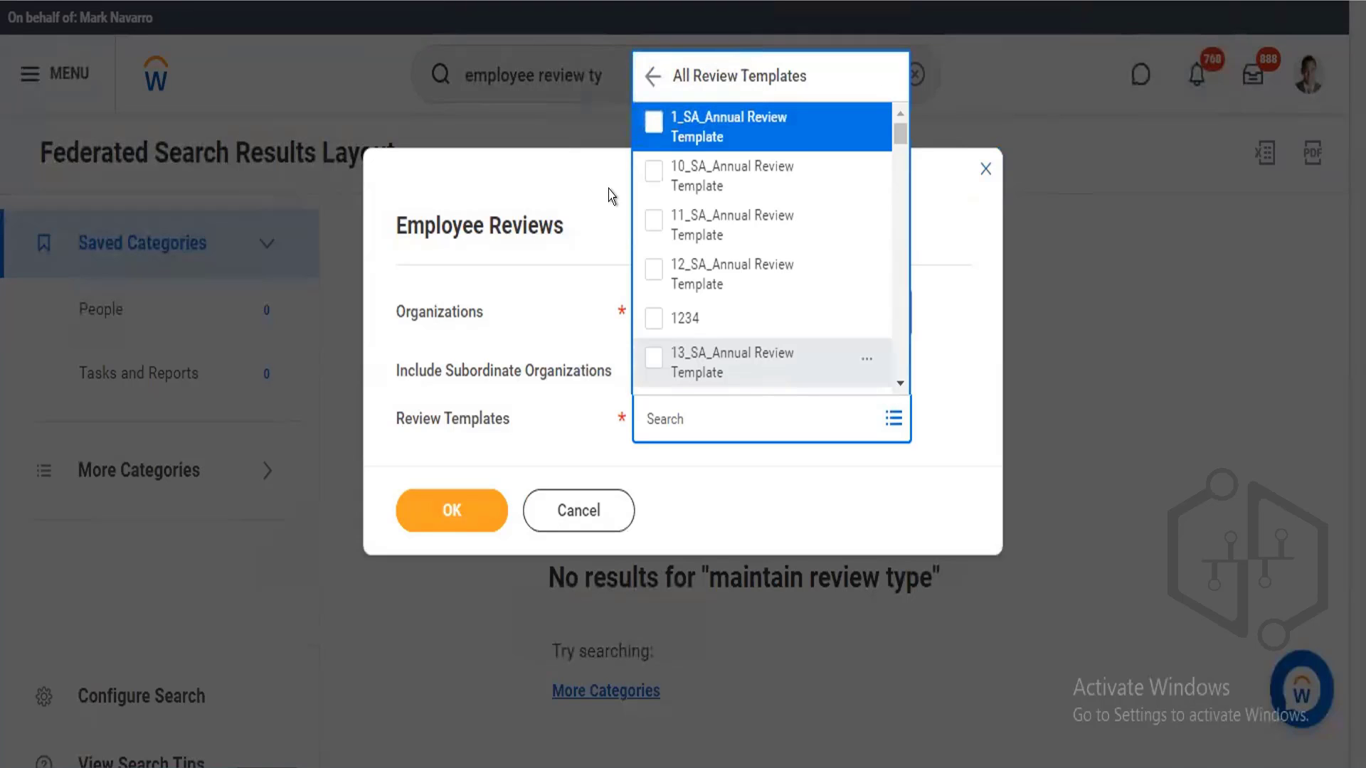
right_click(703, 130)
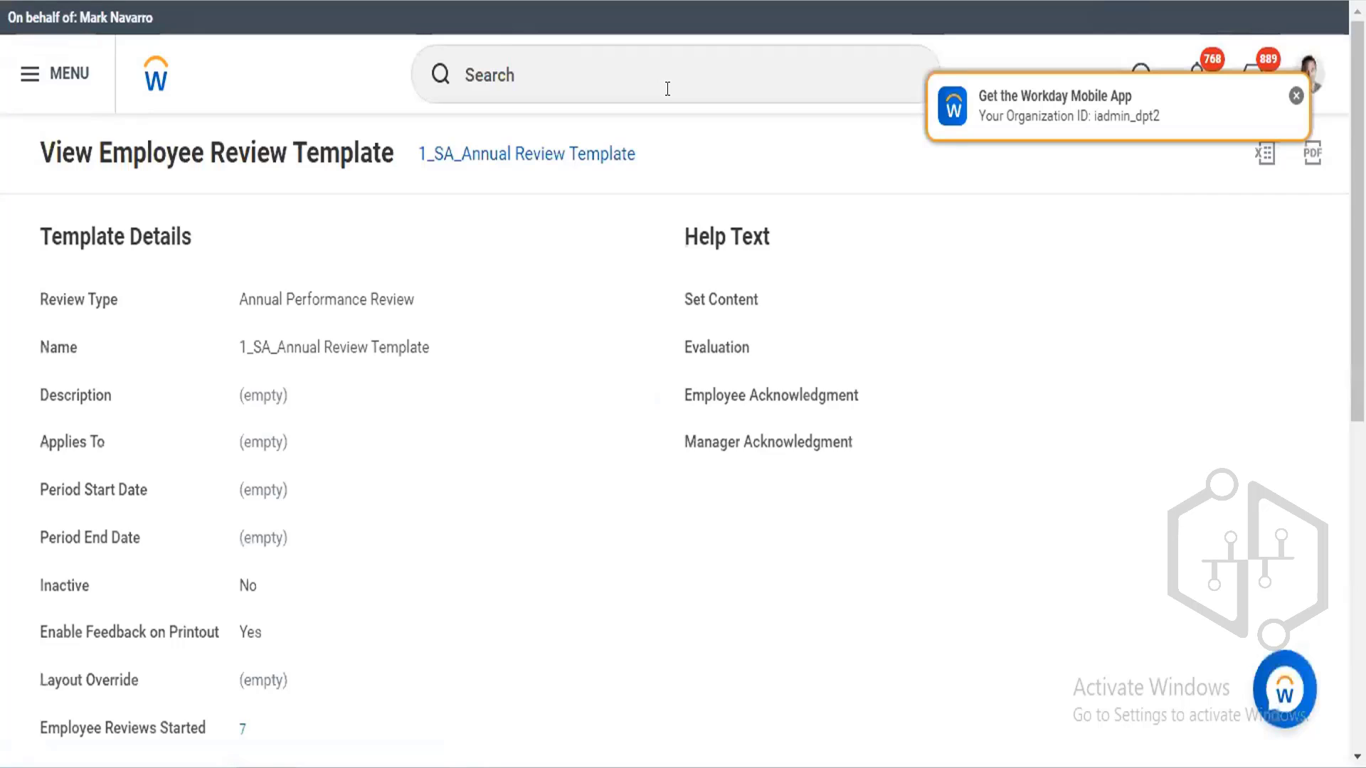
scroll(667, 90, "down", 10)
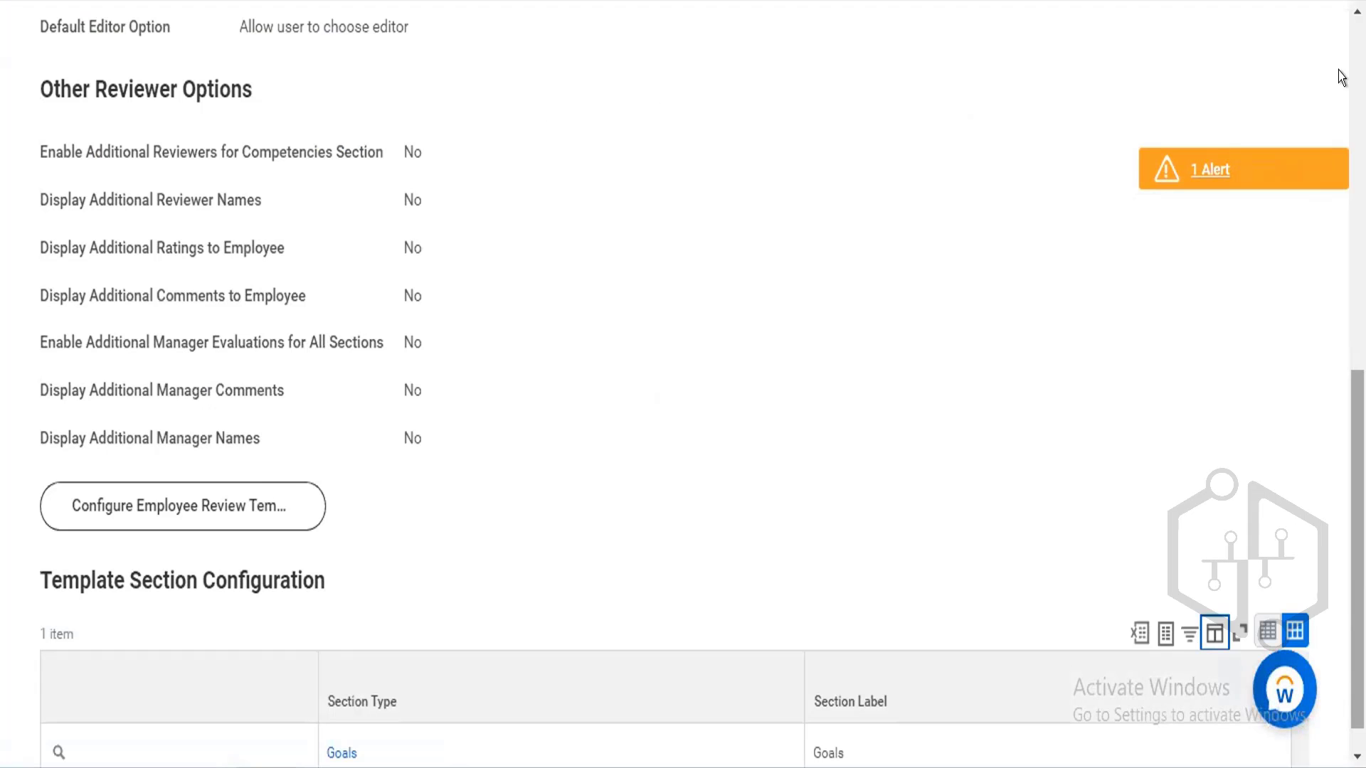
scroll(1341, 77, "up", 2)
scroll(1342, 37, "up", 7)
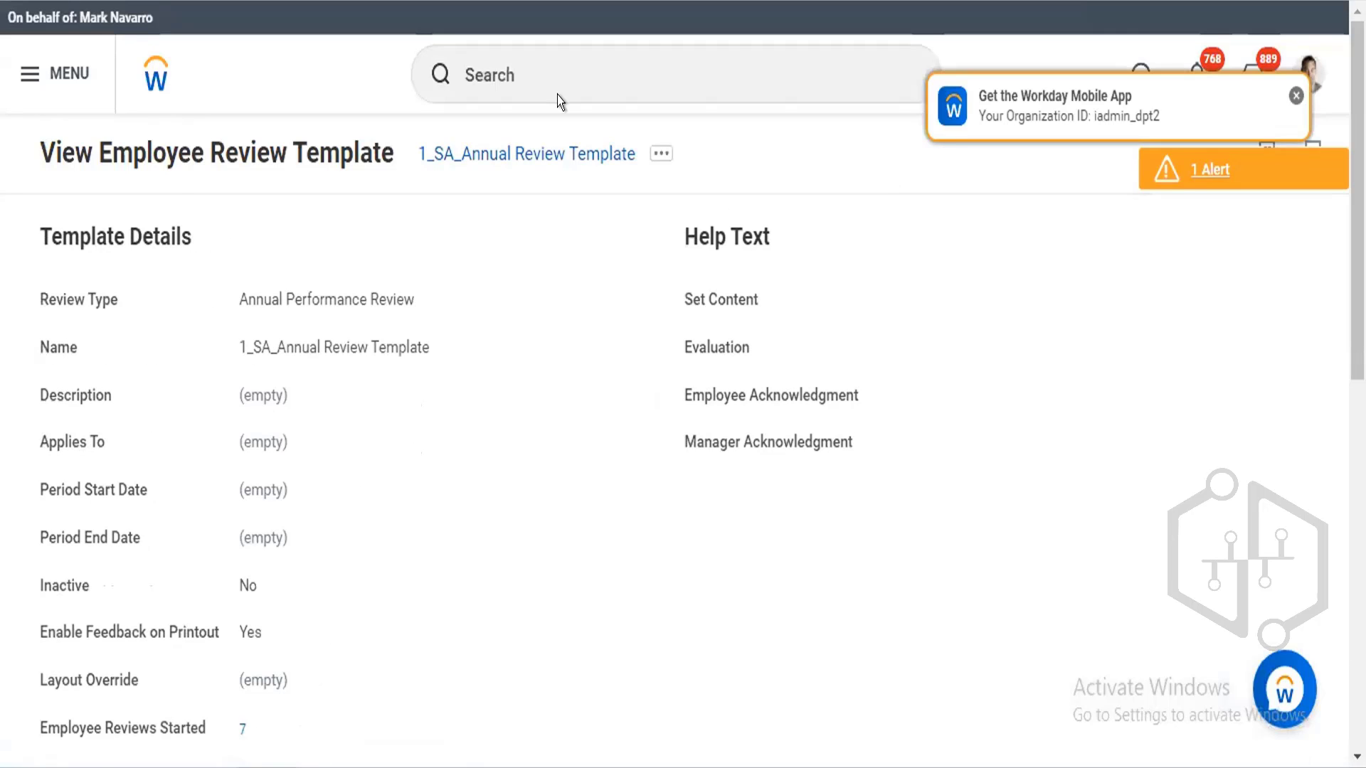
Step: Search for "creat employee review tem" and dismiss the navigation tour notice
left_click(540, 63)
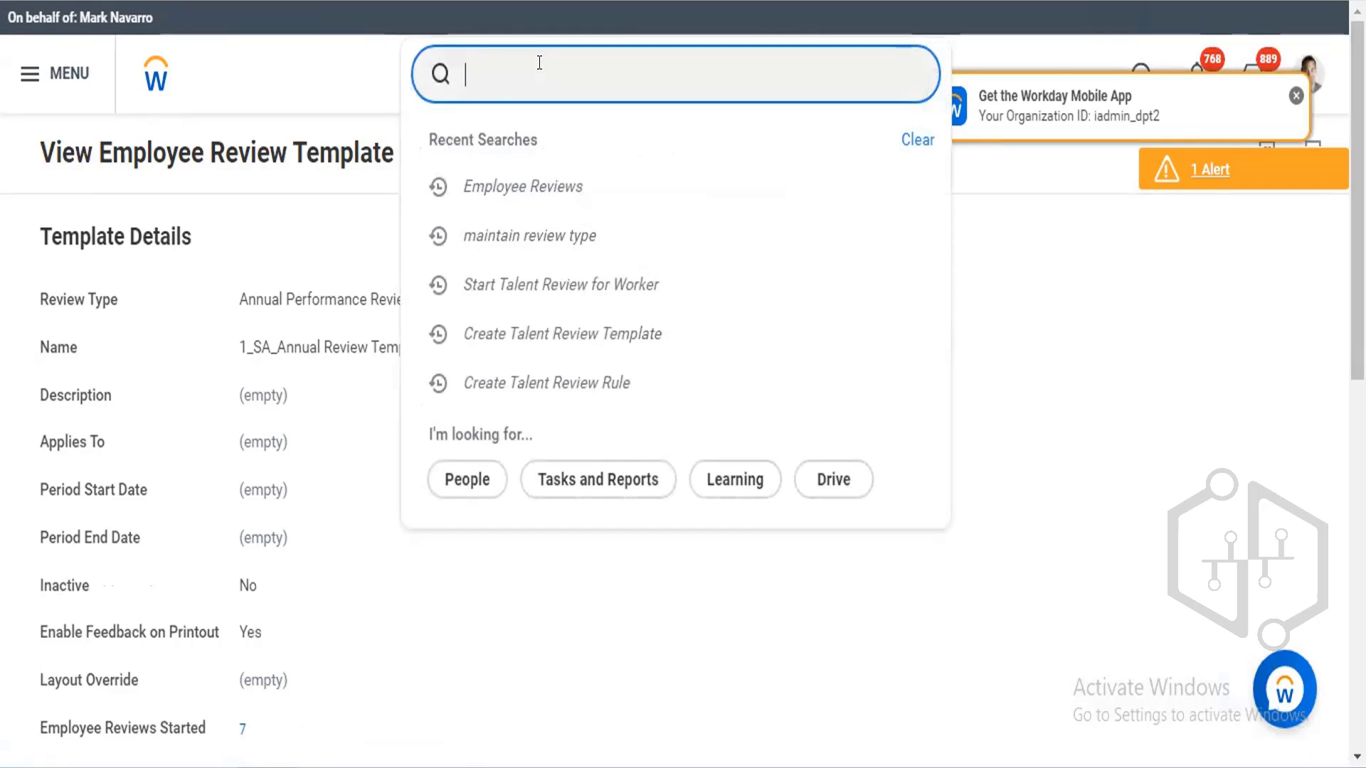
type("creat employe")
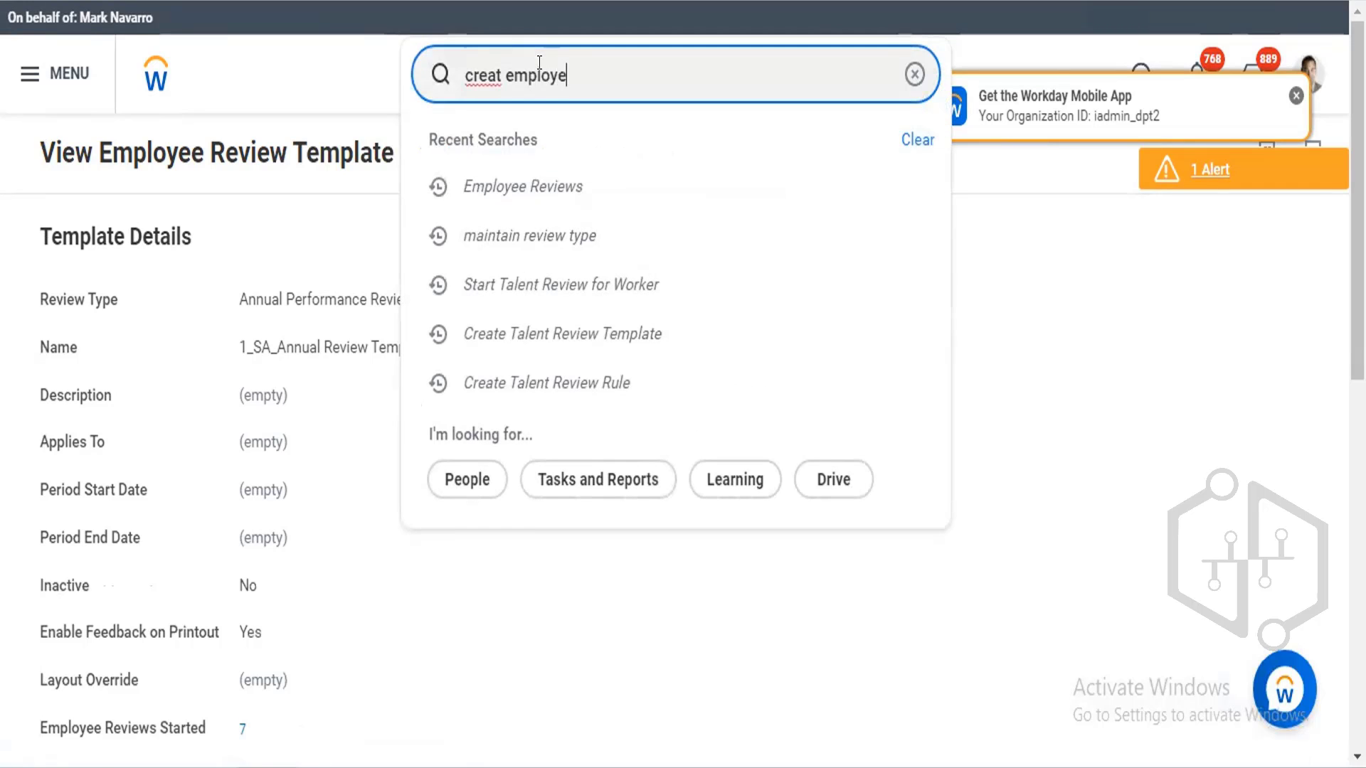
type("e review")
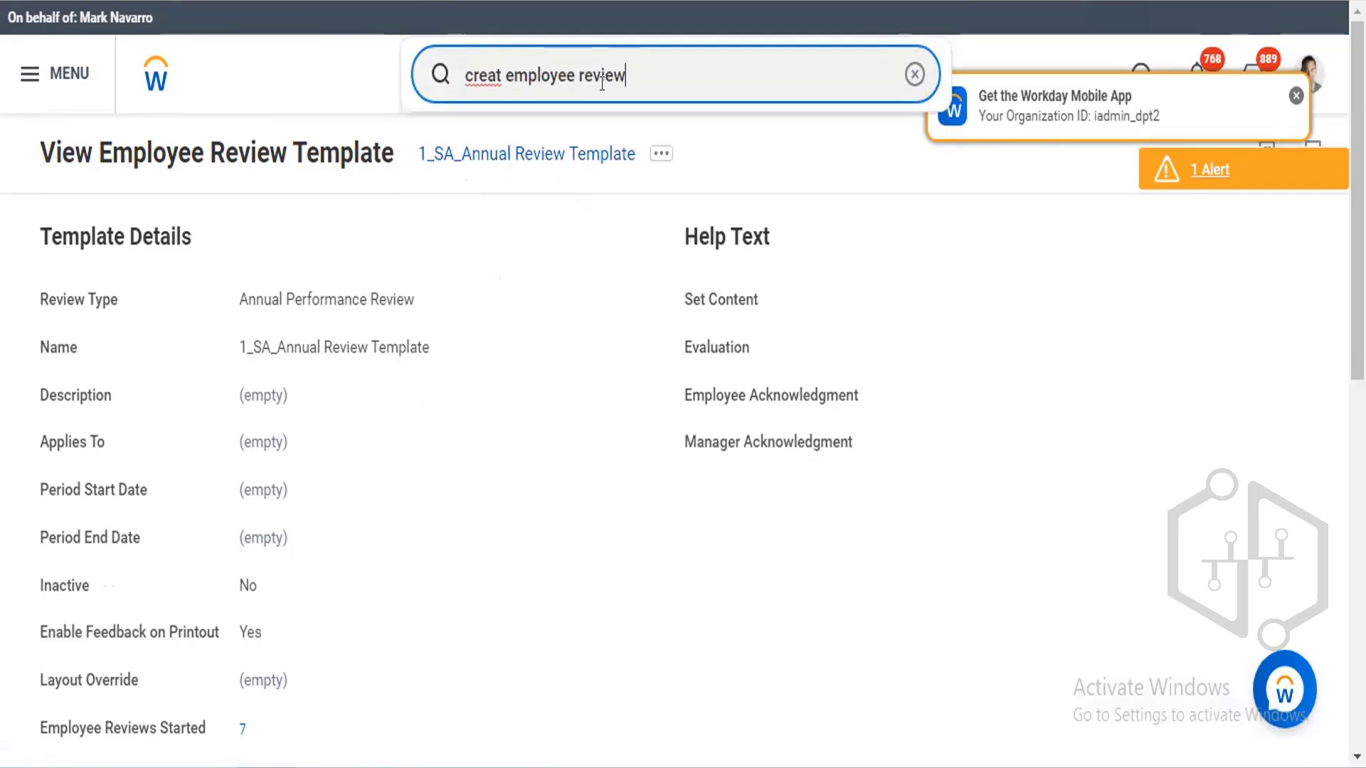
type(" teml")
key("BackSpace")
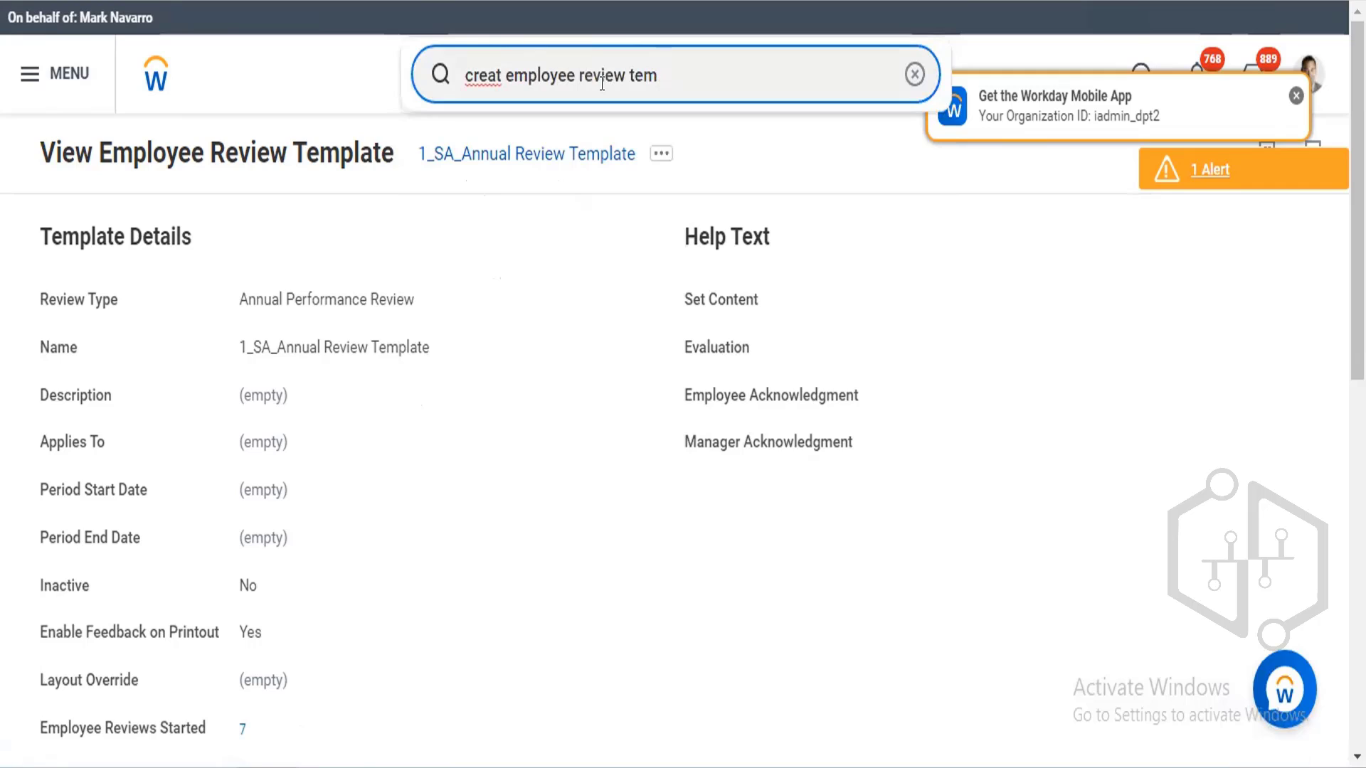
key("Return")
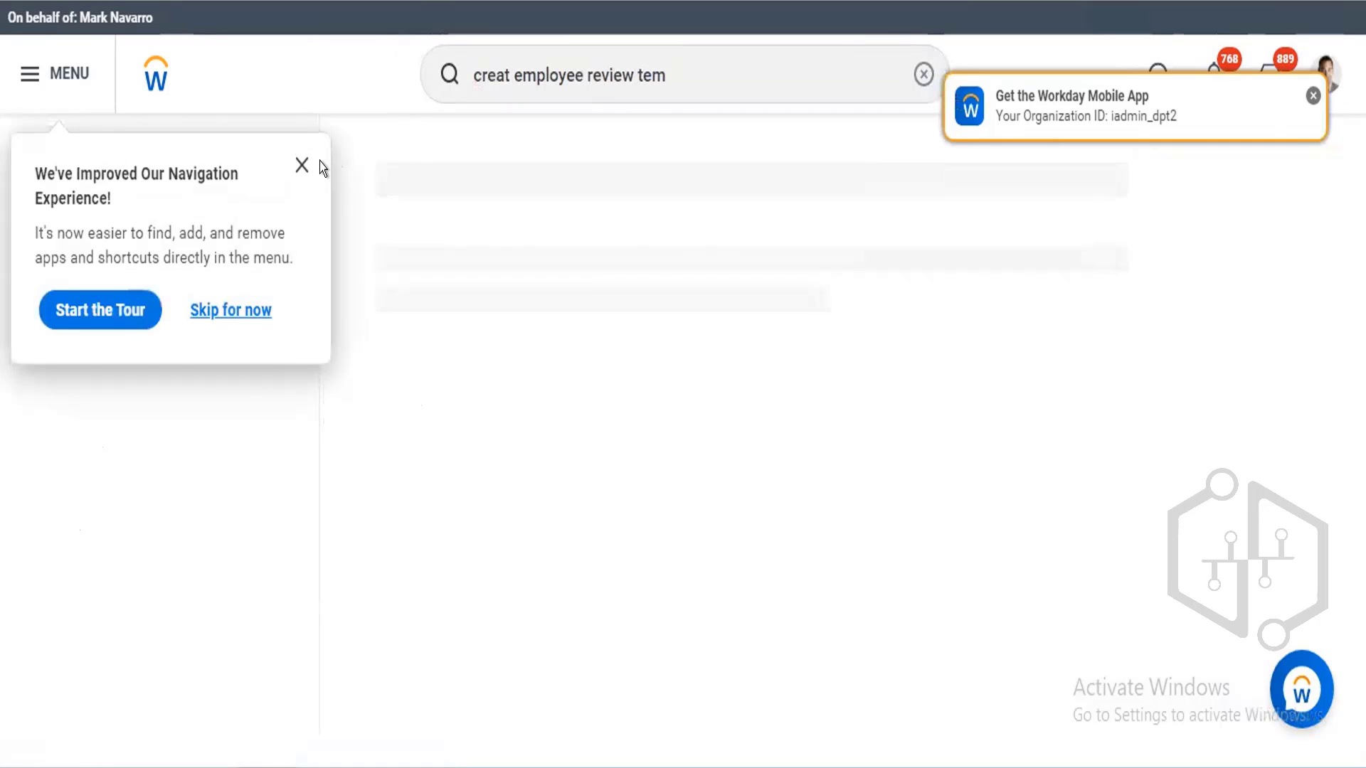
left_click(302, 163)
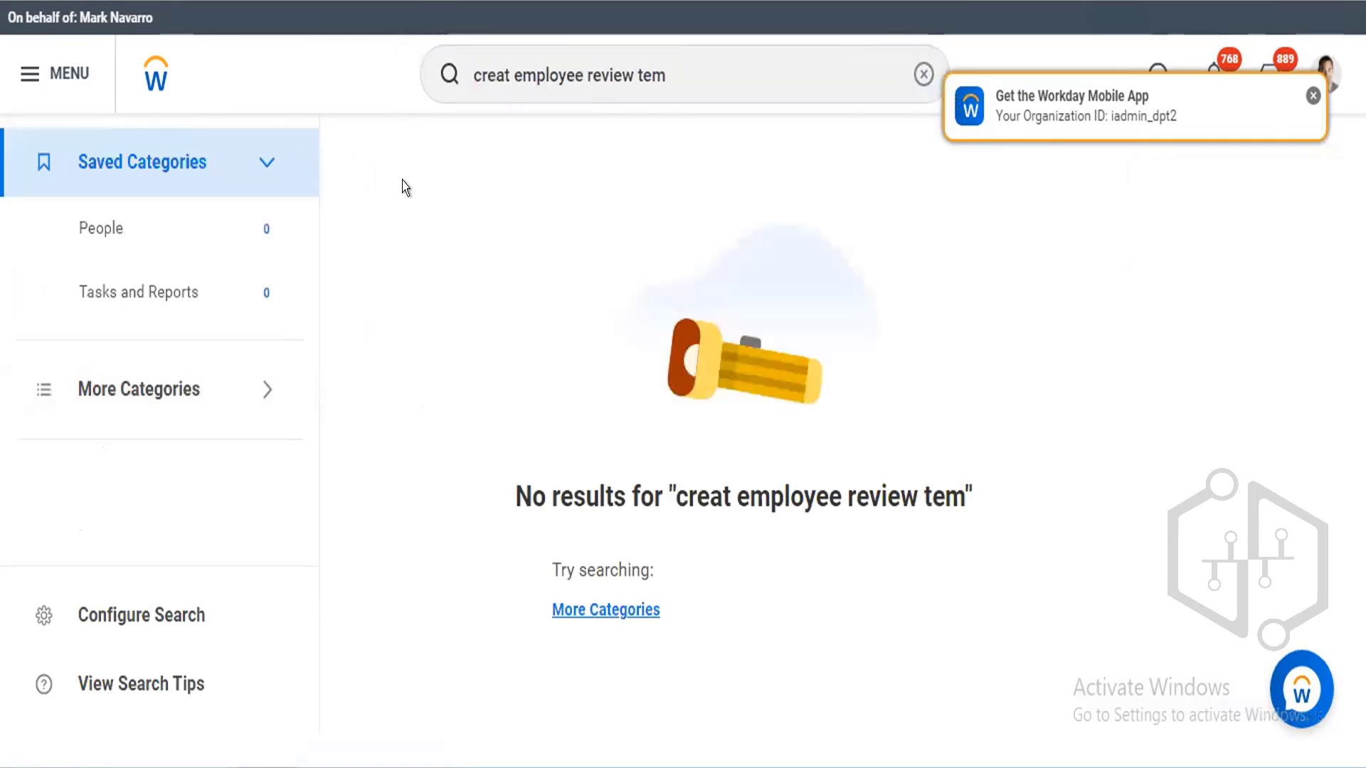
Step: Replace "creat" with "edit" in the query and search for "edit employee review tem"
left_click(508, 65)
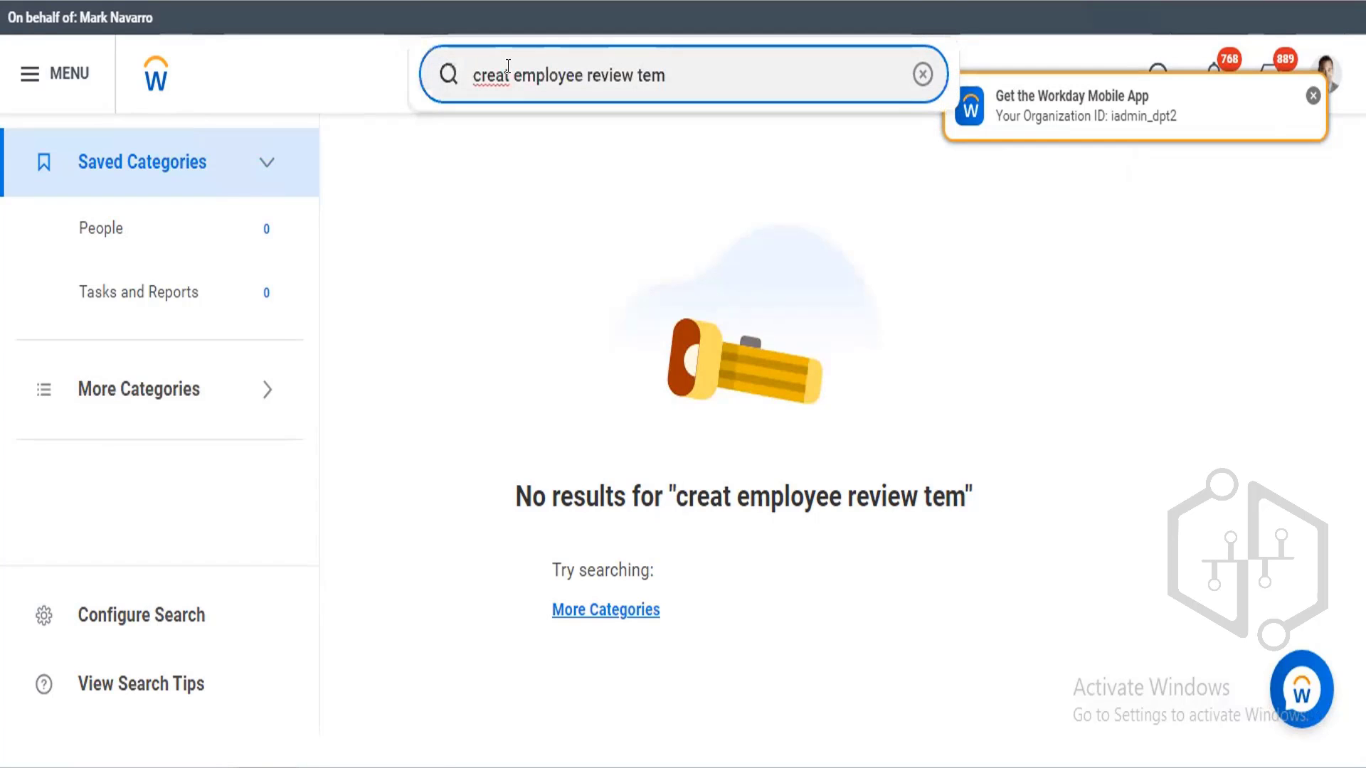
key("Delete")
key("BackSpace")
key("BackSpace")
key("BackSpace")
key("BackSpace")
key("BackSpace")
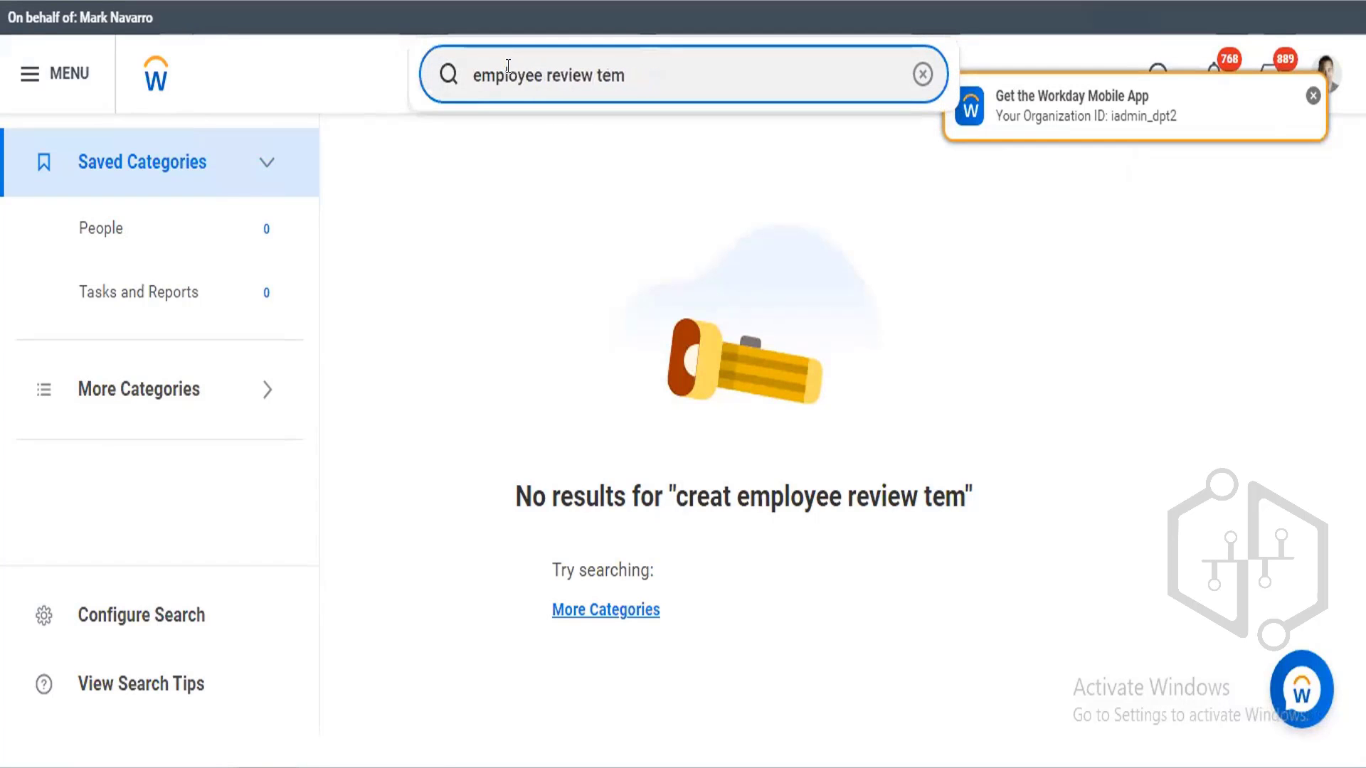
type("edit")
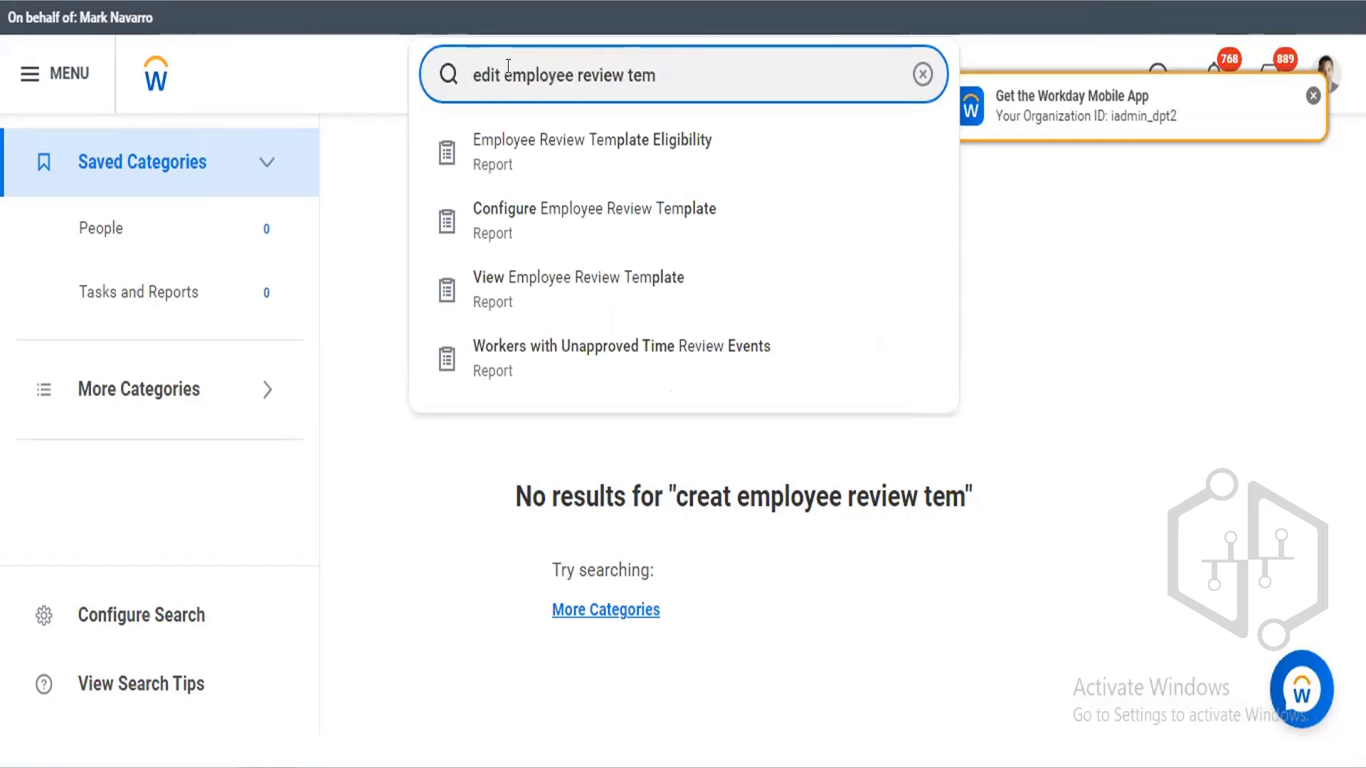
key("Return")
Step: Remove "edit" from the search query and open the Configure Employee Review Template report
key("BackSpace")
key("BackSpace")
key("BackSpace")
key("BackSpace")
key("BackSpace")
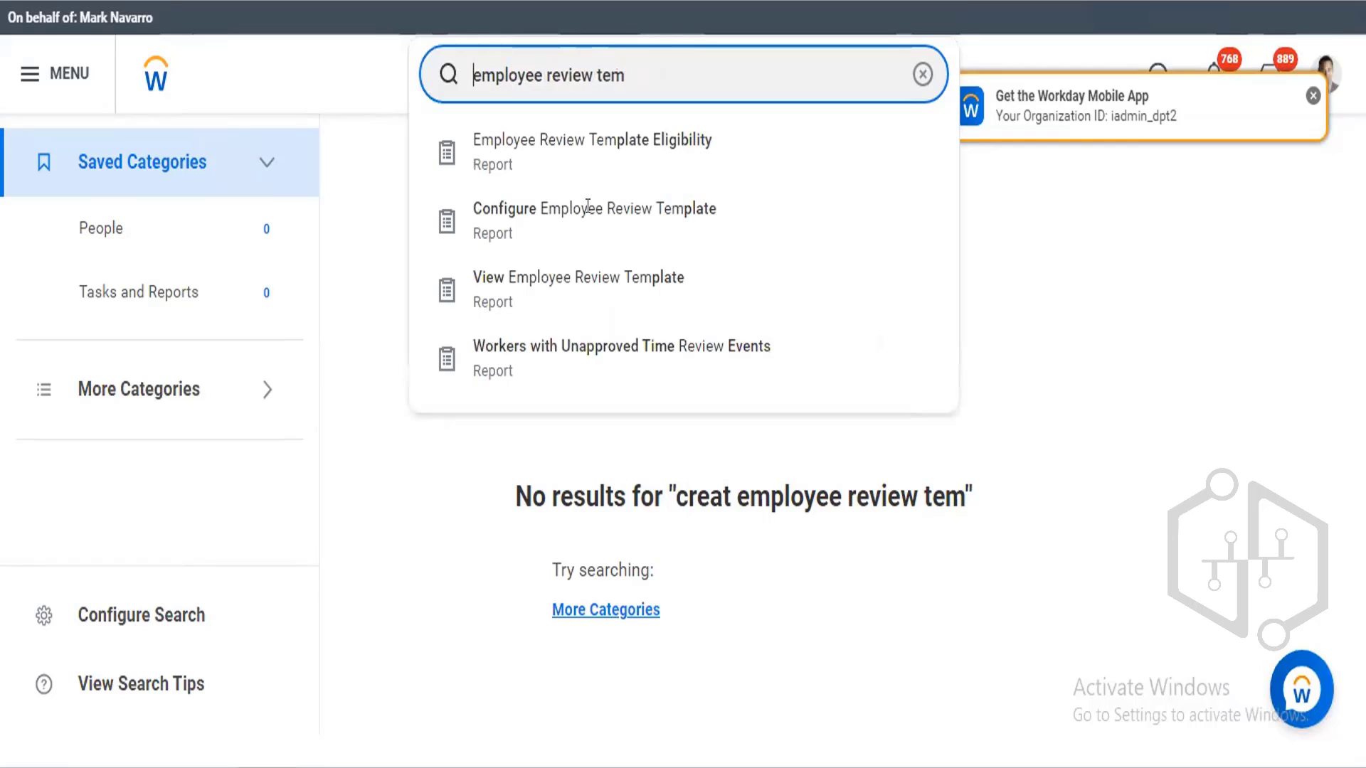
left_click(587, 207)
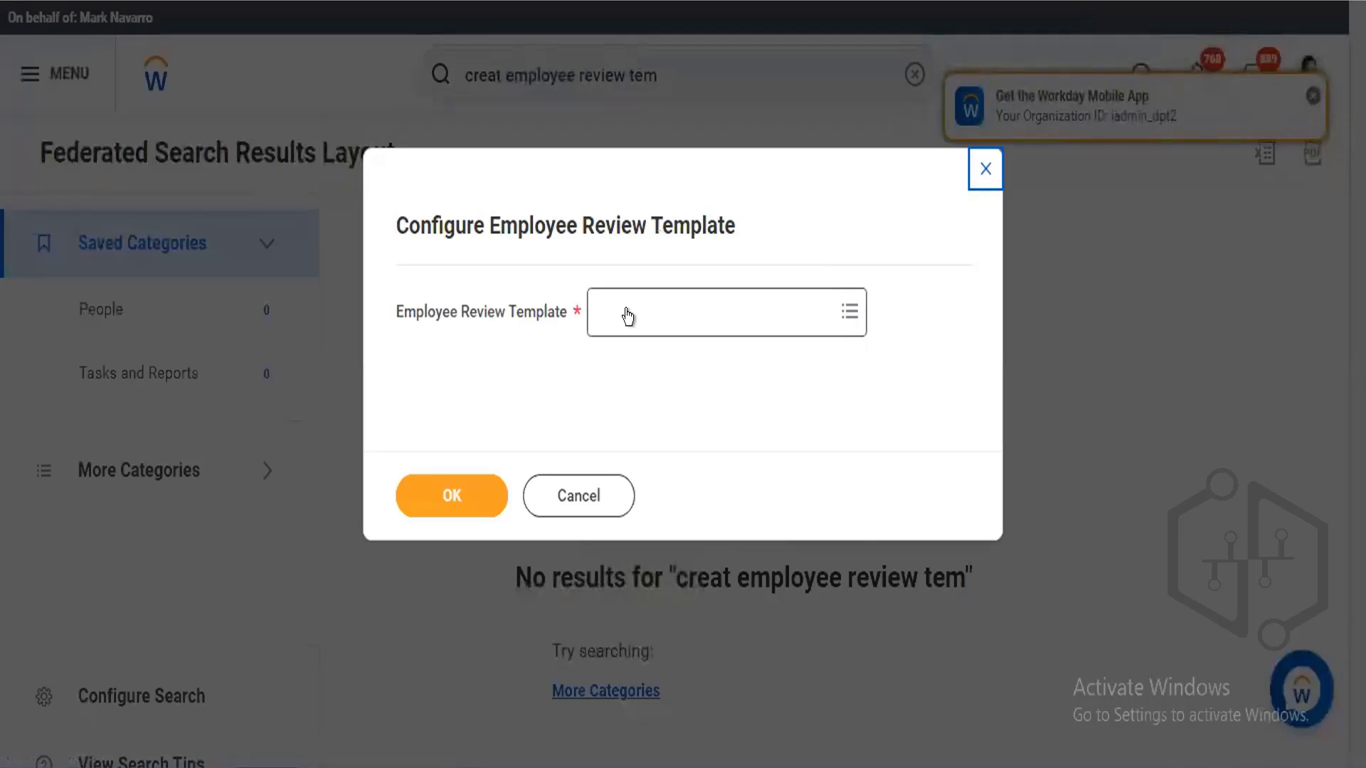
Step: Browse the active templates by review type under Disciplinary Action, and return to the list of review types
left_click(628, 317)
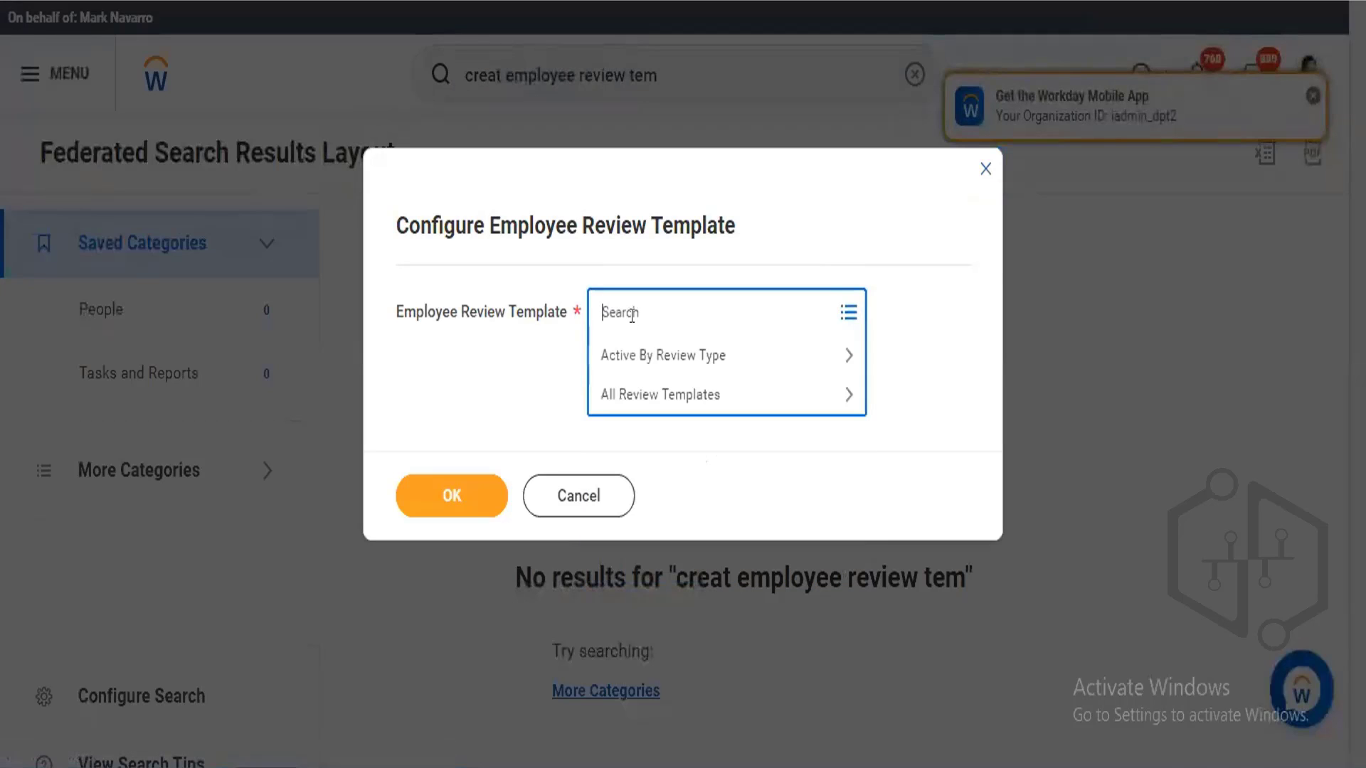
left_click(654, 359)
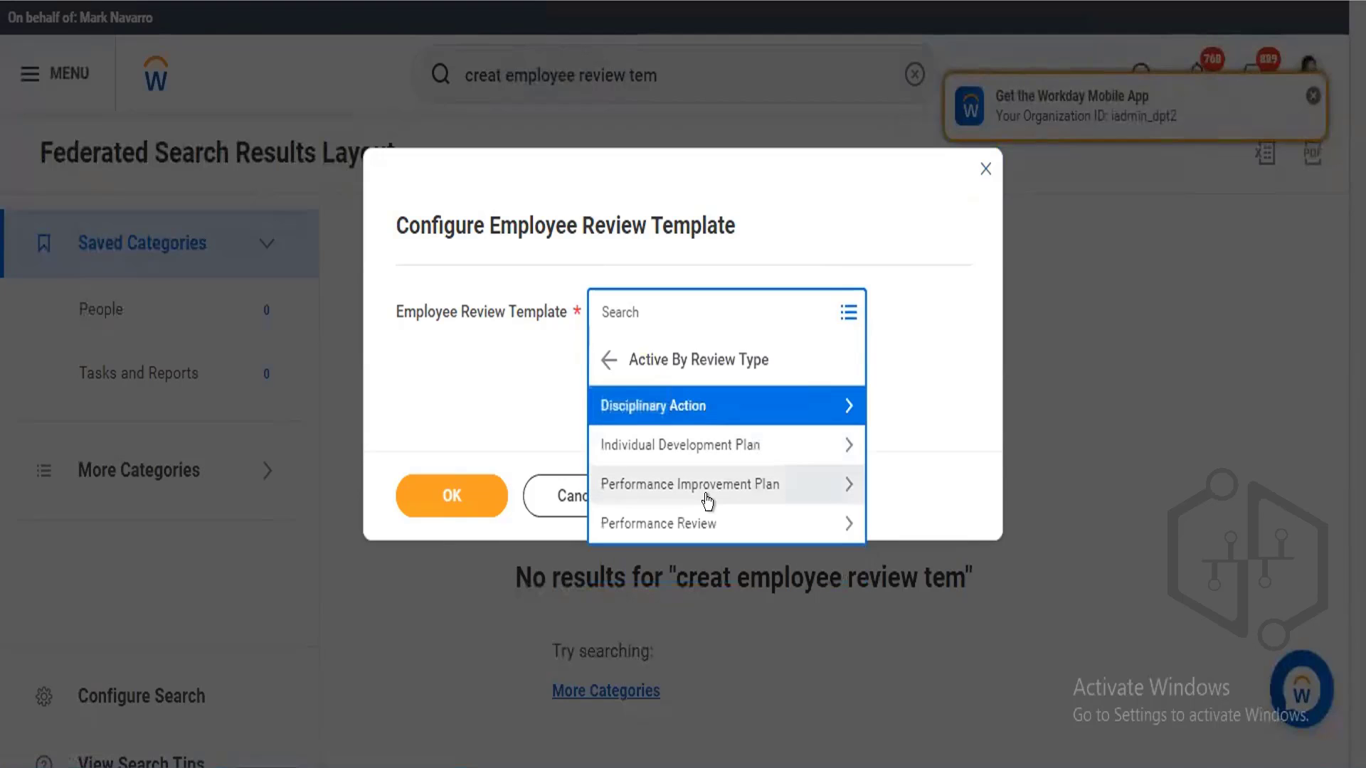
left_click(834, 404)
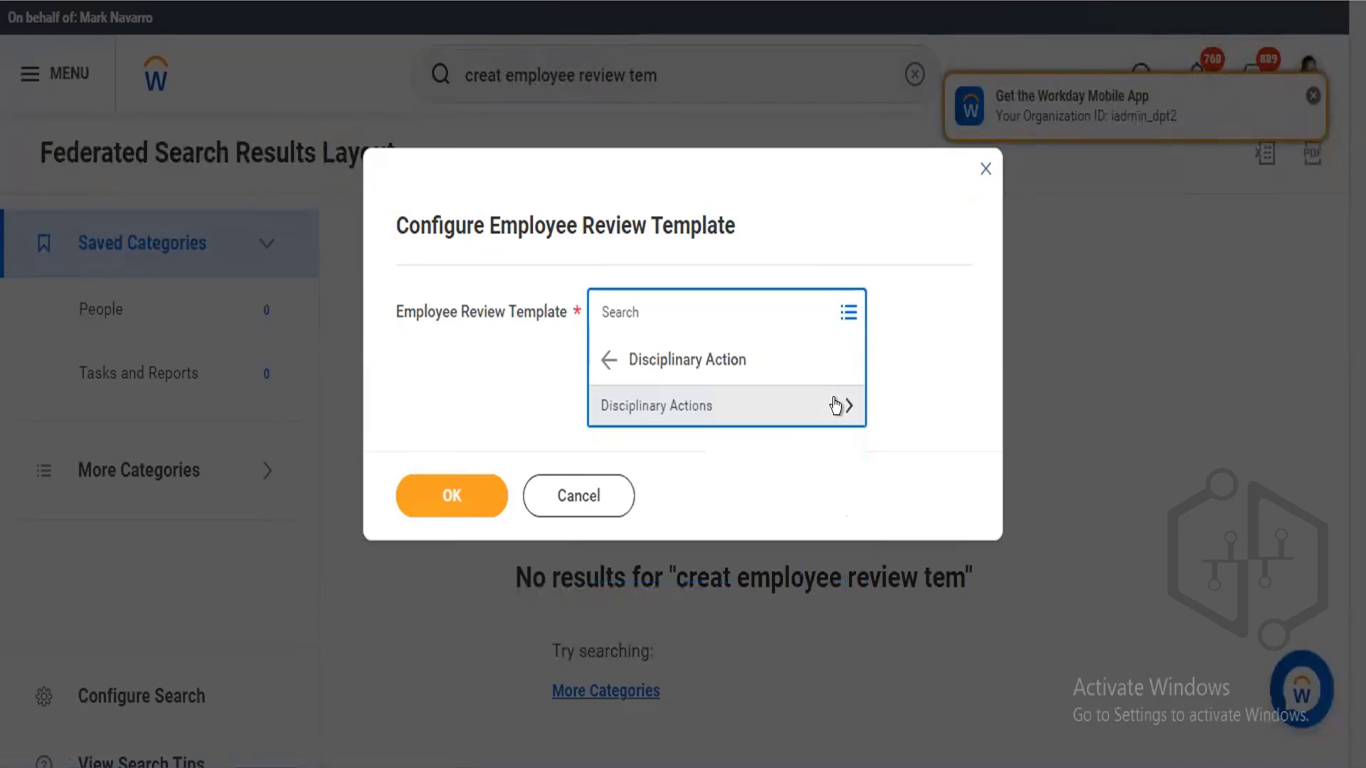
left_click(659, 404)
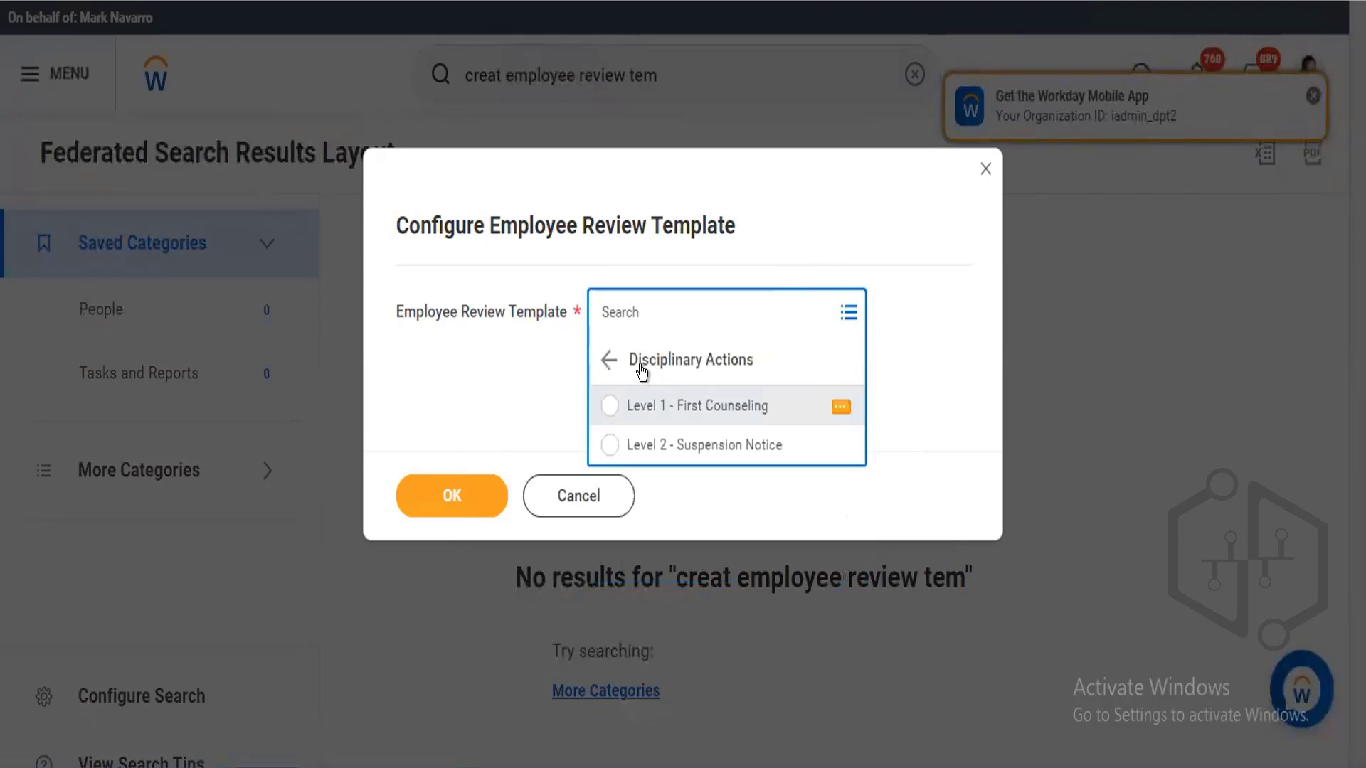
left_click(604, 355)
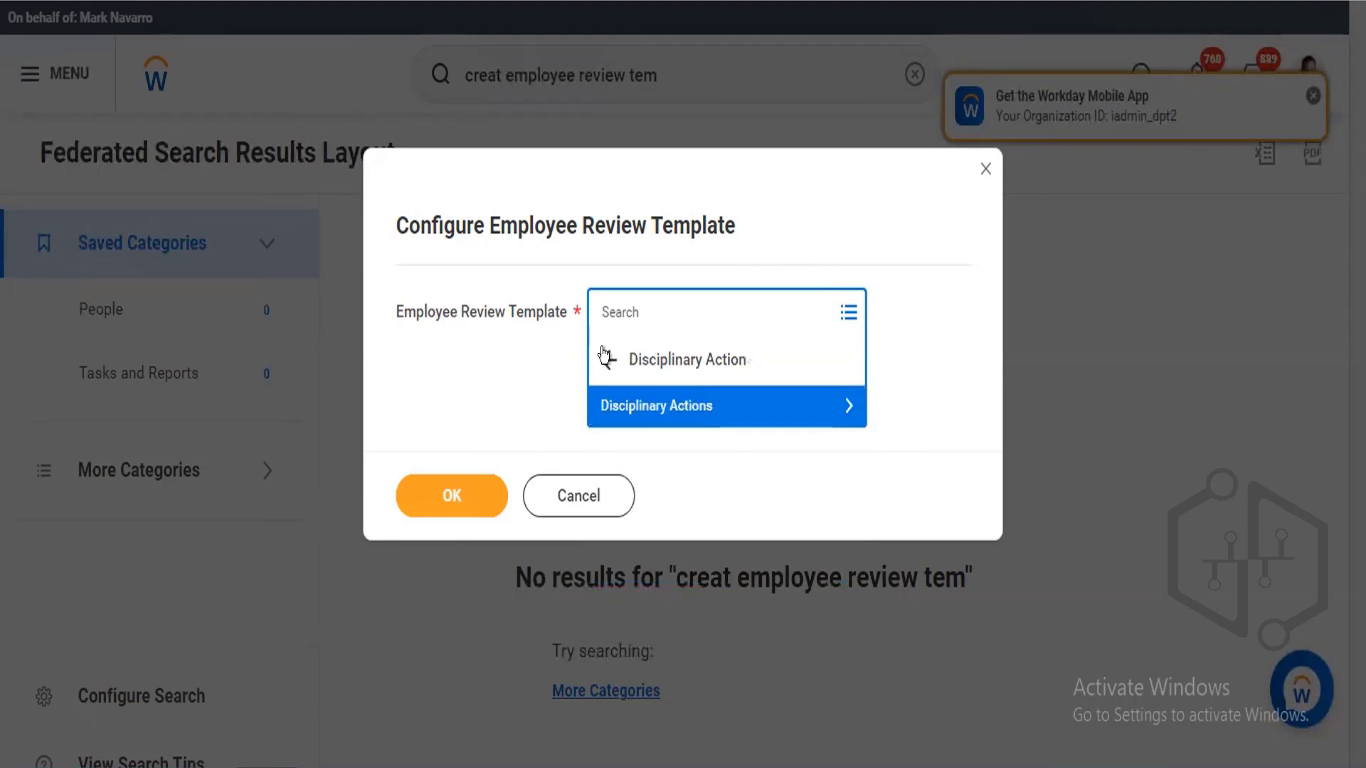
left_click(604, 356)
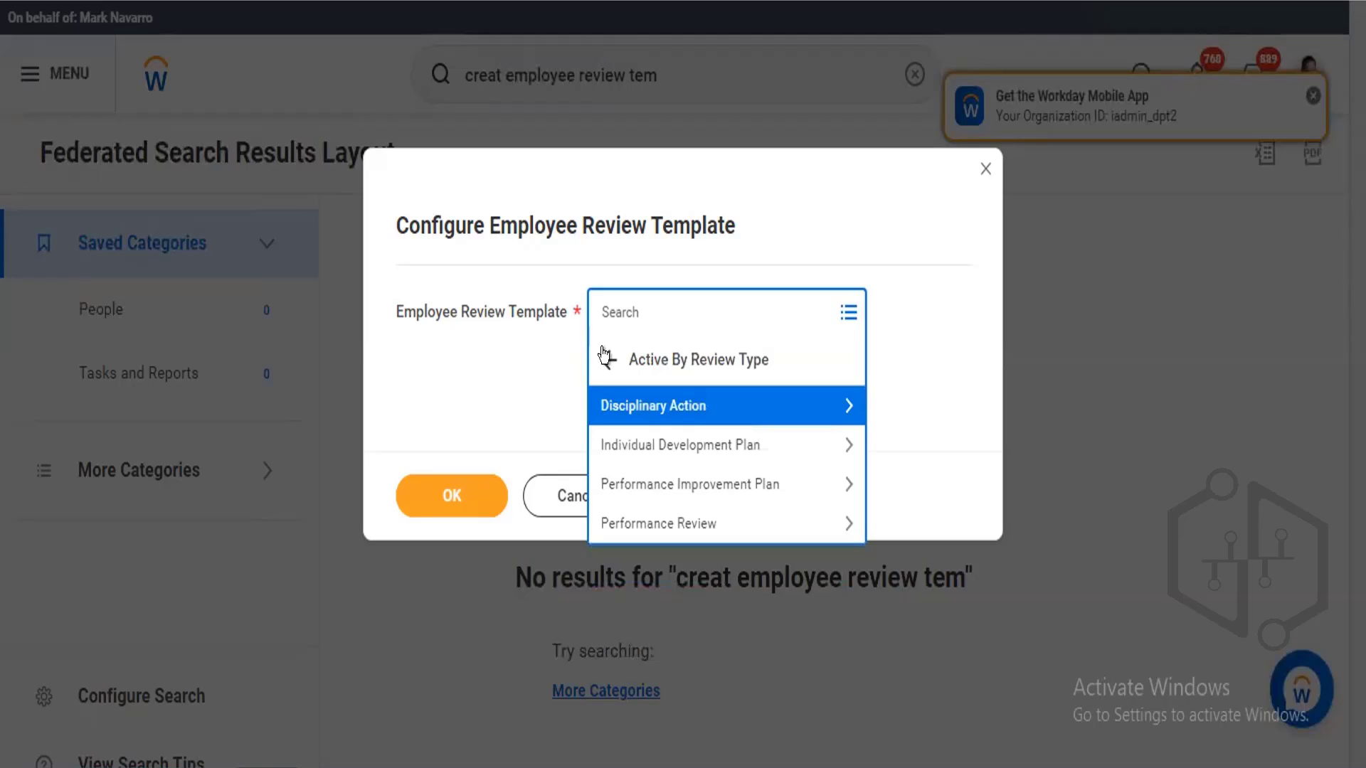